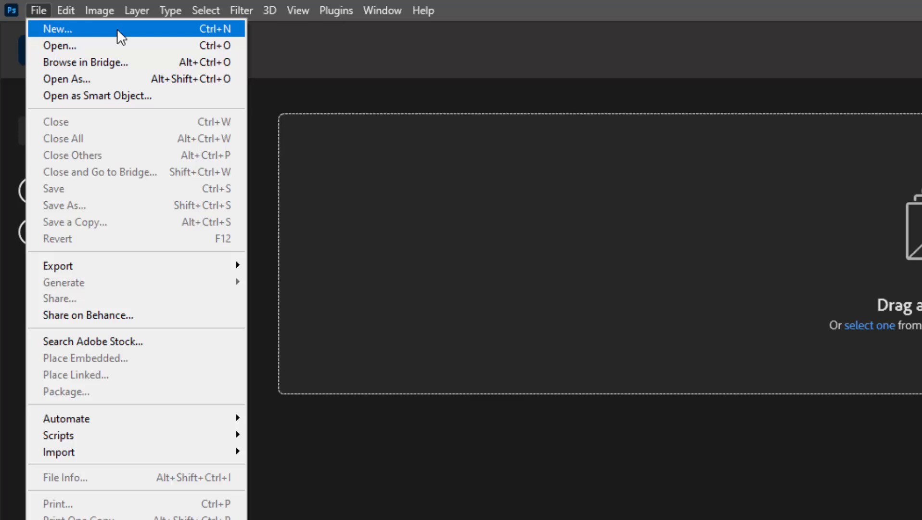
Create a new landscape document of 4000 x 2500 pixels at 300 pixels/inch, RGB Color, with a white background
{"action": "left_click", "coordinate": [116, 28]}
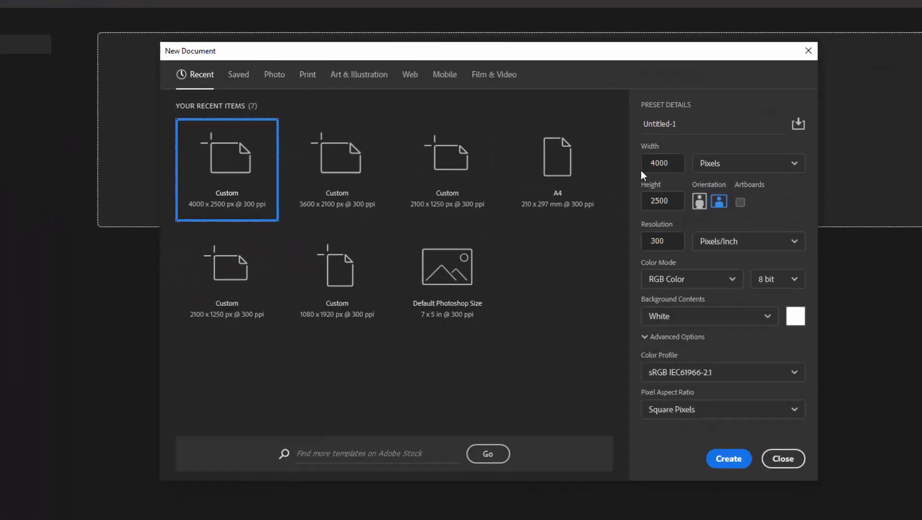
{"action": "left_click", "coordinate": [663, 199]}
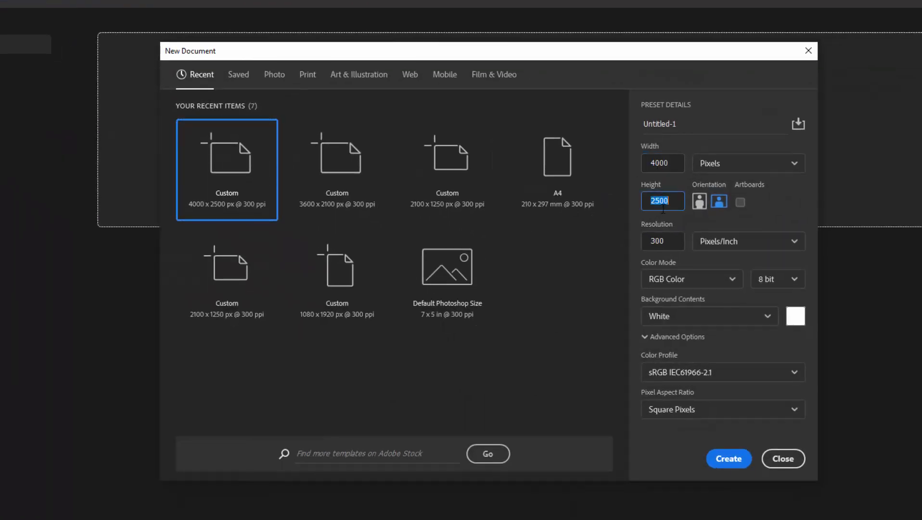
{"action": "left_click", "coordinate": [663, 240]}
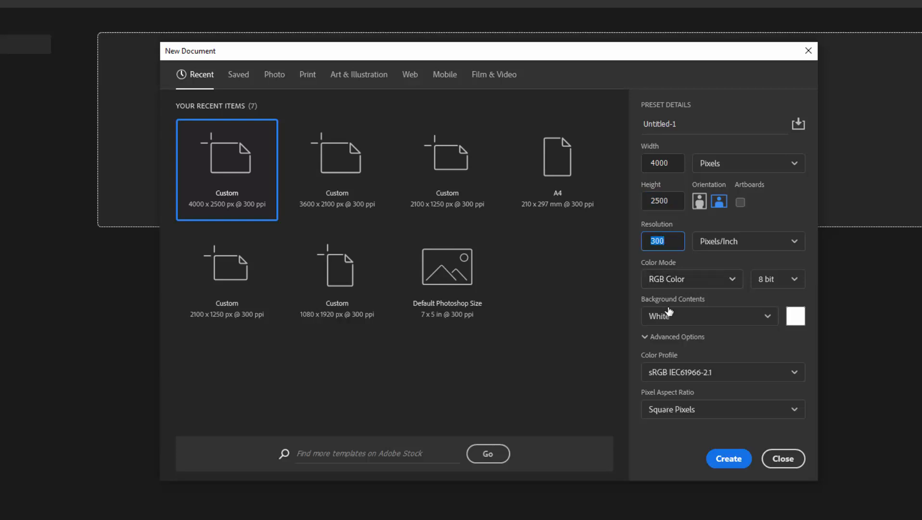
{"action": "left_click", "coordinate": [726, 458]}
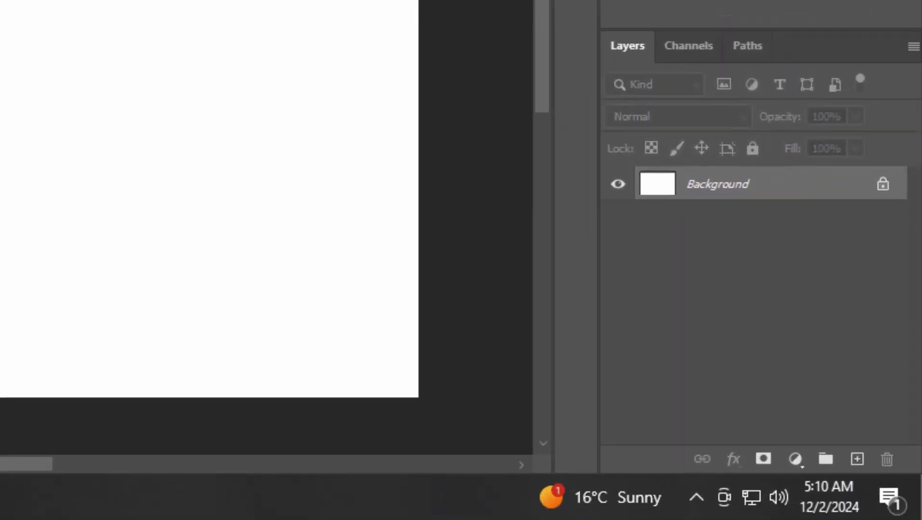
Unlock the Background layer and place it in a group named BG
{"action": "left_click", "coordinate": [882, 186]}
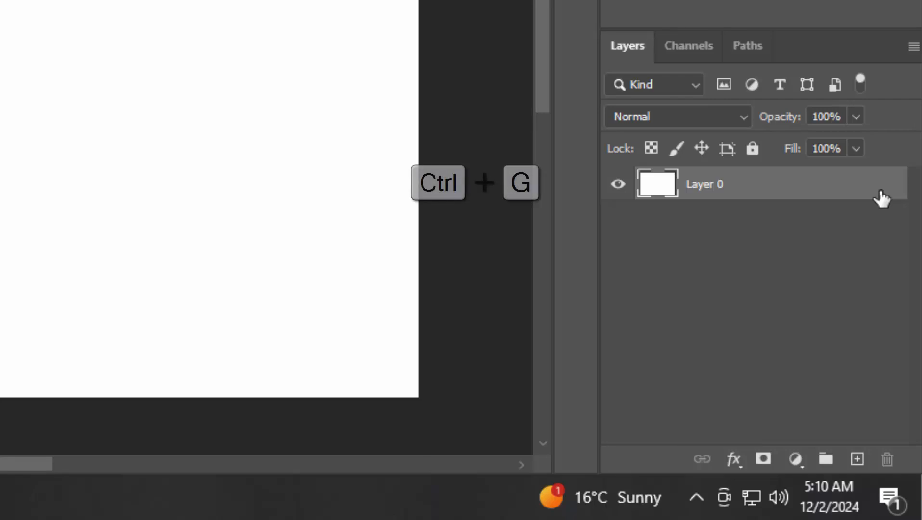
{"action": "key", "text": "ctrl+g"}
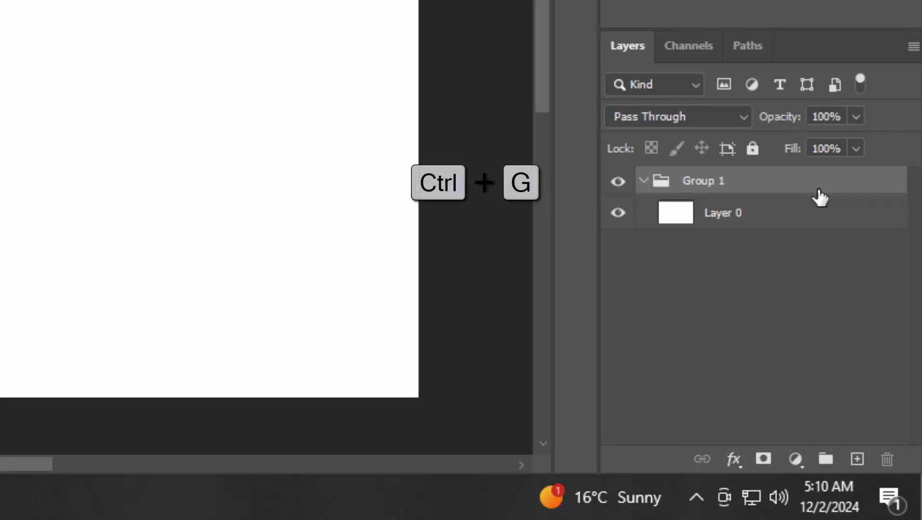
{"action": "double_click", "coordinate": [705, 181]}
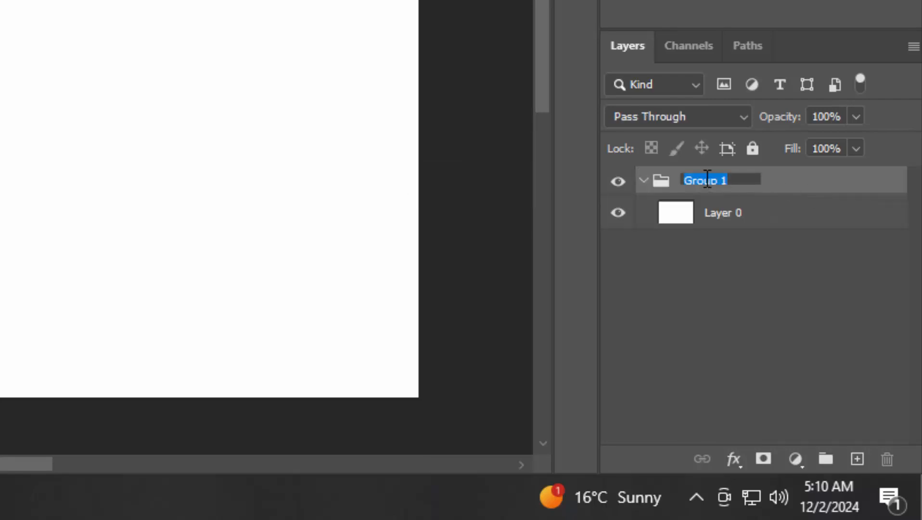
{"action": "type", "text": "BG"}
{"action": "key", "text": "Return"}
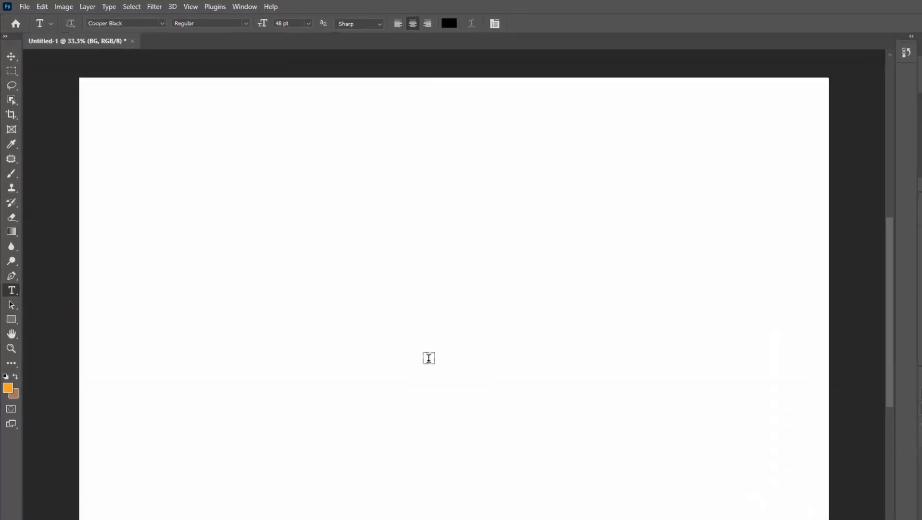
Add the horizontal text "BOSS" in Cooper Black near the middle of the canvas
{"action": "right_click", "coordinate": [11, 289]}
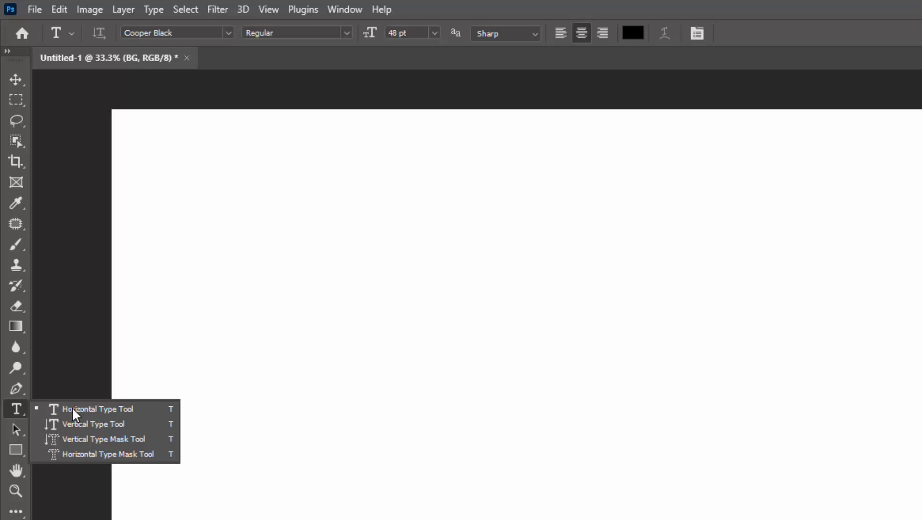
{"action": "left_click", "coordinate": [142, 412]}
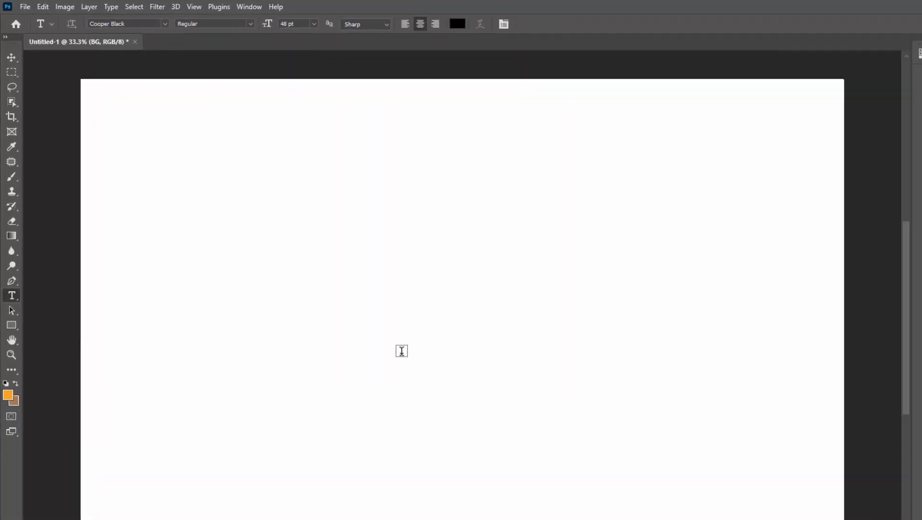
{"action": "left_click", "coordinate": [402, 351]}
{"action": "type", "text": "B"}
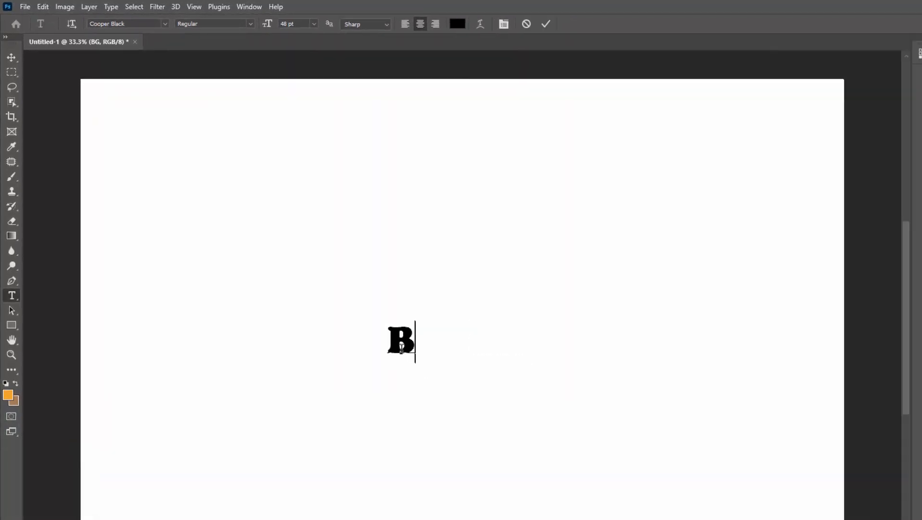
{"action": "type", "text": "OSS"}
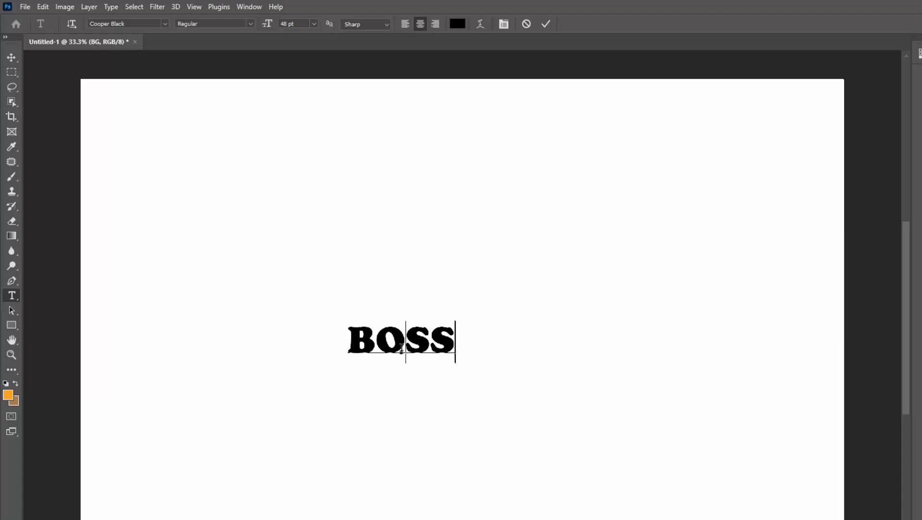
Set the font size of the whole BOSS text to 220 pt
{"action": "key", "text": "ctrl+a"}
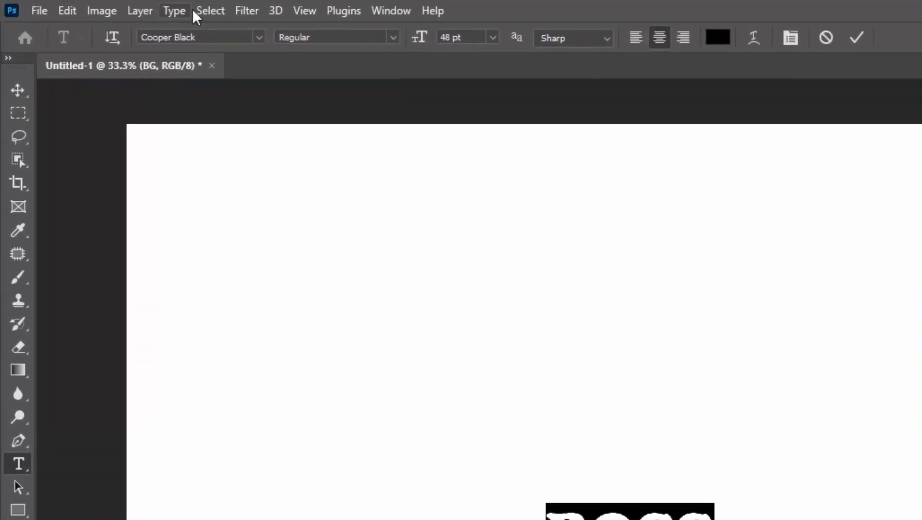
{"action": "double_click", "coordinate": [453, 41]}
{"action": "type", "text": "2"}
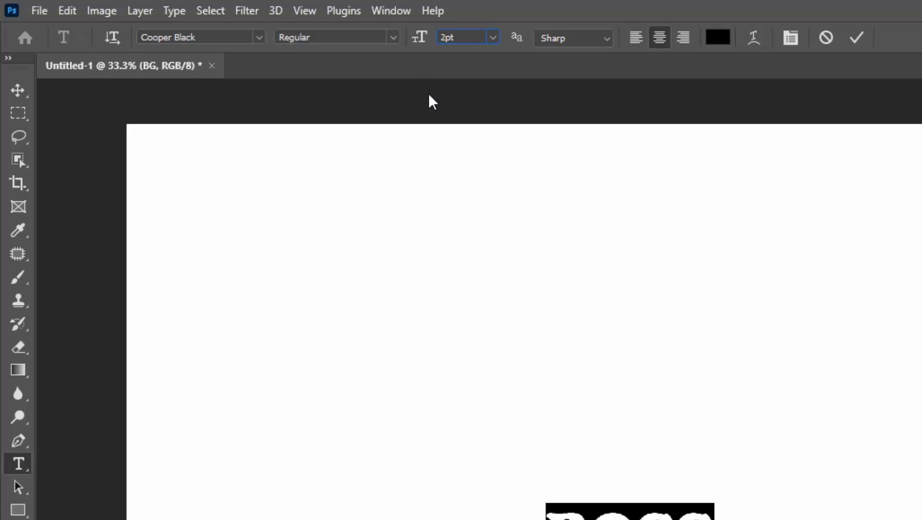
{"action": "type", "text": "20"}
{"action": "key", "text": "Return"}
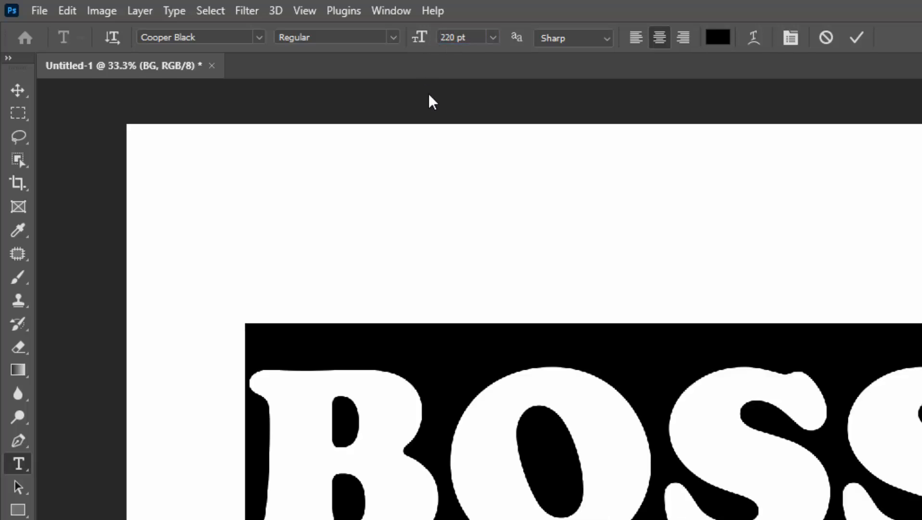
Increase the selected BOSS text's font size to 270 pt
{"action": "left_click", "coordinate": [451, 38]}
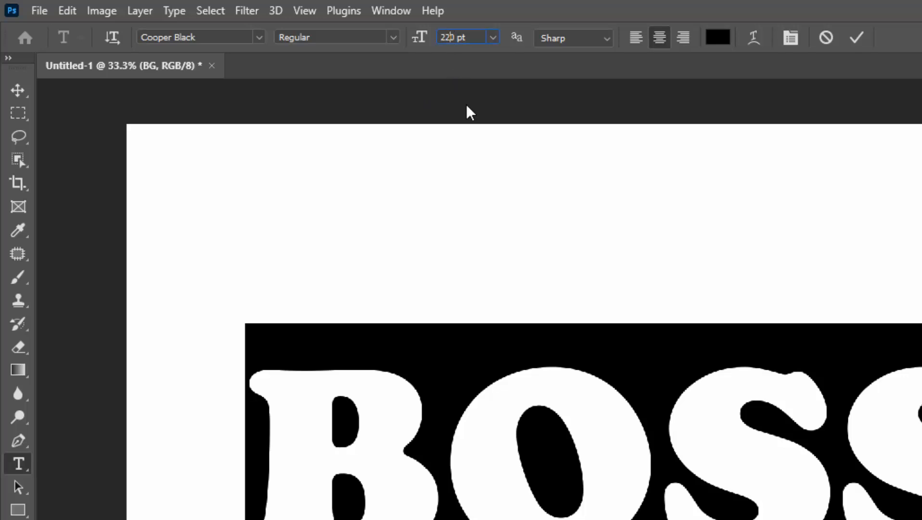
{"action": "key", "text": "BackSpace"}
{"action": "type", "text": "7"}
{"action": "key", "text": "Return"}
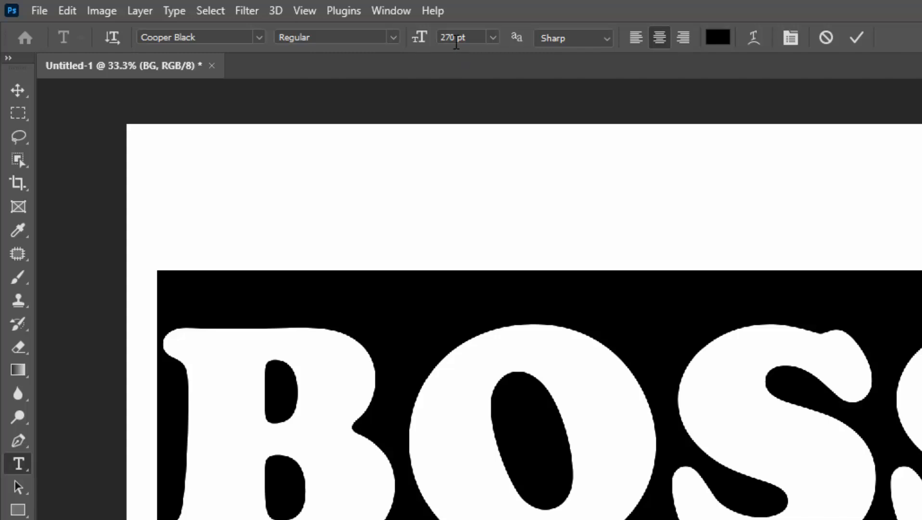
{"action": "double_click", "coordinate": [443, 37]}
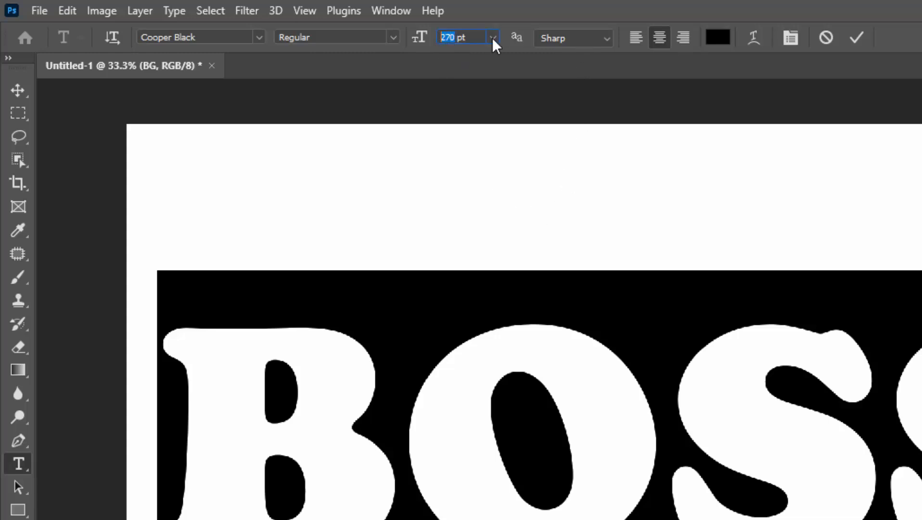
Warp the BOSS text with the horizontal Arc style, 0% bend and +4% vertical distortion, and commit the text
{"action": "left_click", "coordinate": [753, 37]}
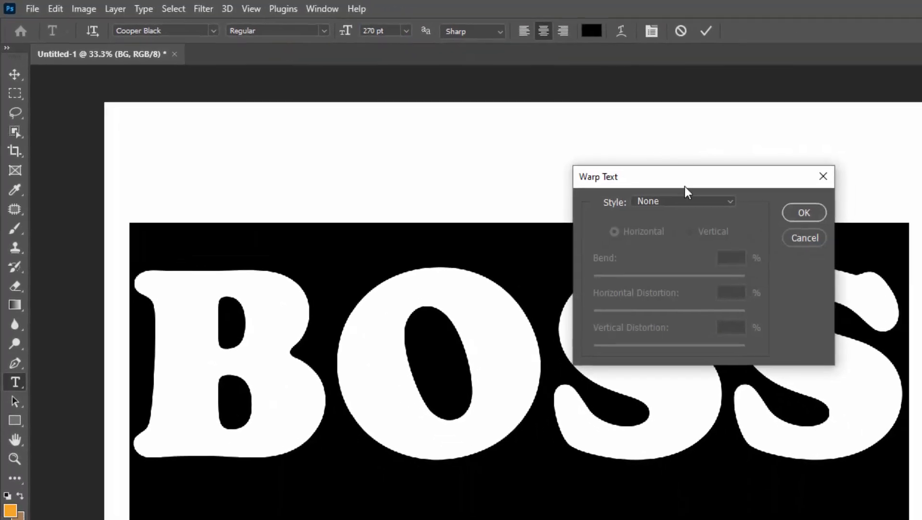
{"action": "left_click", "coordinate": [672, 199]}
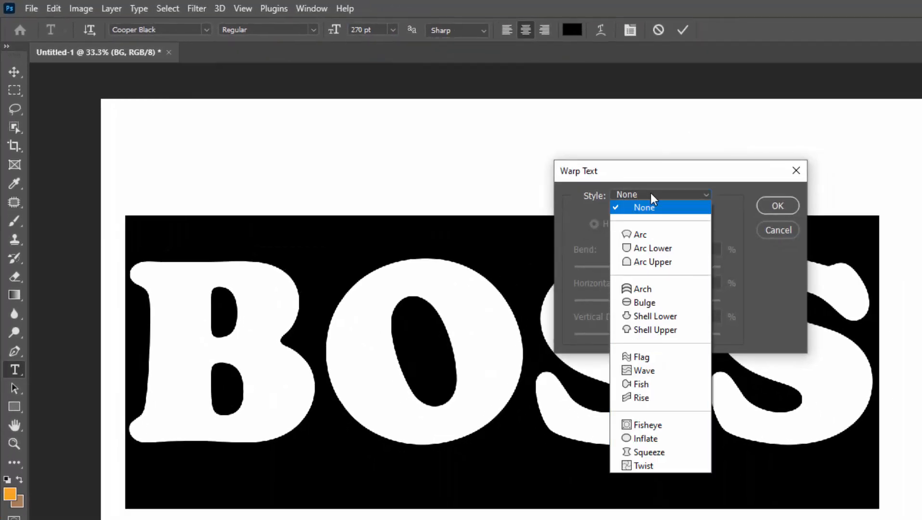
{"action": "left_click", "coordinate": [675, 241]}
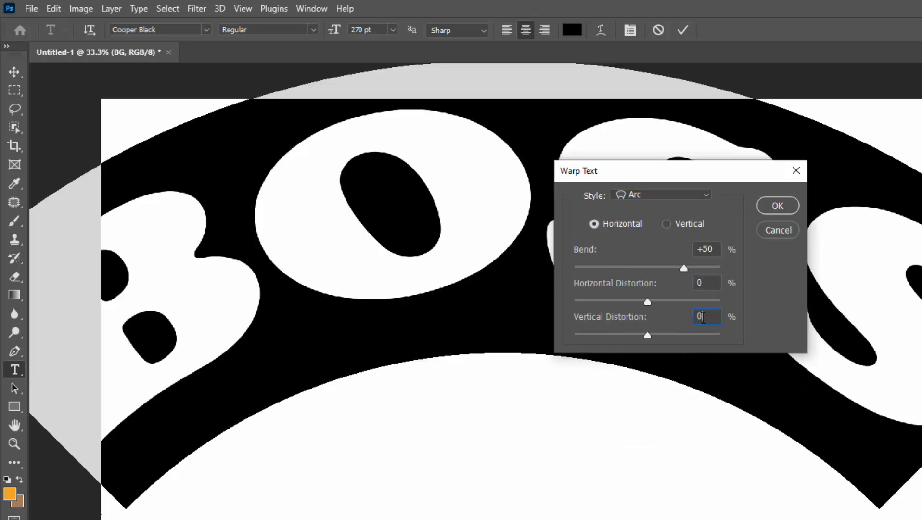
{"action": "left_click_drag", "start_coordinate": [703, 317], "coordinate": [691, 314]}
{"action": "type", "text": "4"}
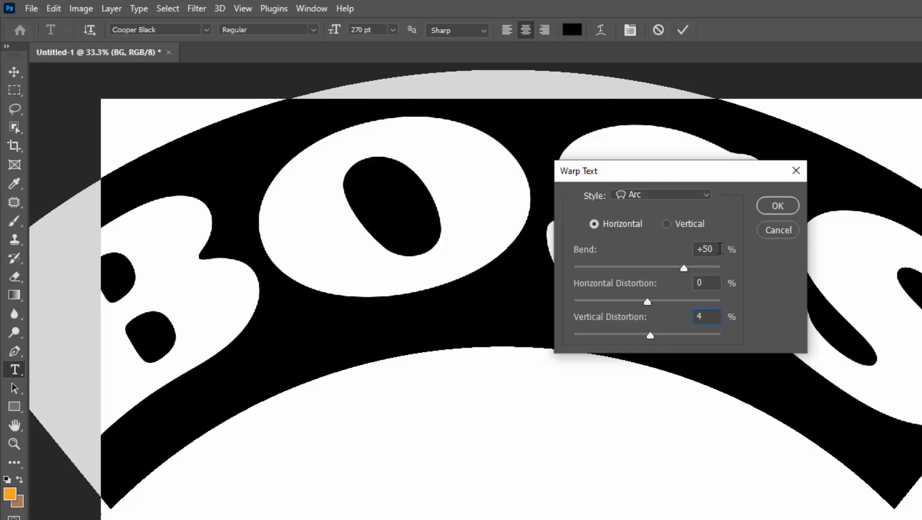
{"action": "left_click_drag", "start_coordinate": [719, 248], "coordinate": [664, 250]}
{"action": "type", "text": "0"}
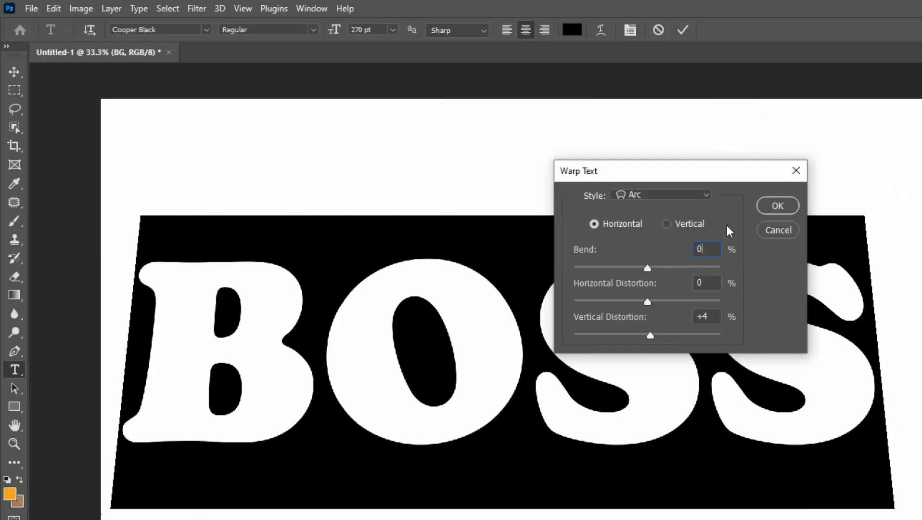
{"action": "left_click", "coordinate": [770, 205]}
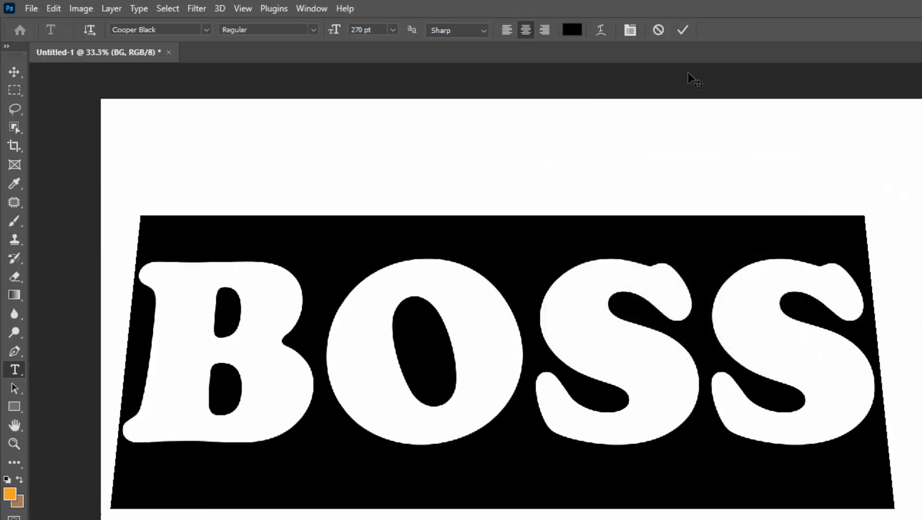
{"action": "left_click", "coordinate": [683, 31]}
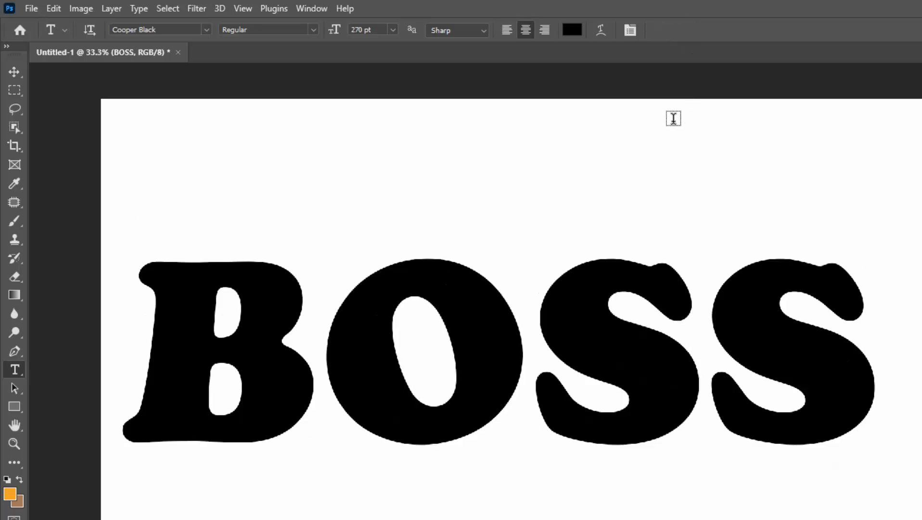
Move the BOSS text to the centre of the canvas
{"action": "left_click", "coordinate": [9, 71]}
{"action": "left_click_drag", "start_coordinate": [409, 313], "coordinate": [447, 321]}
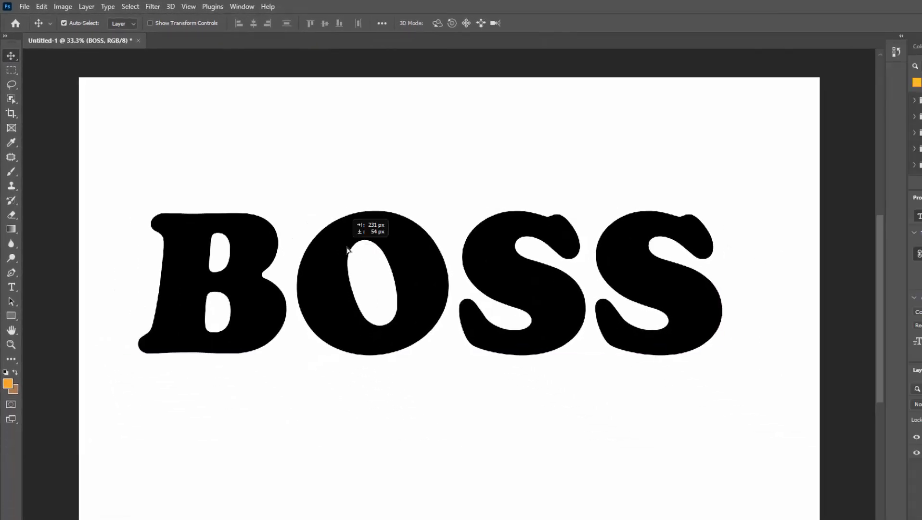
{"action": "left_click_drag", "start_coordinate": [347, 249], "coordinate": [361, 279]}
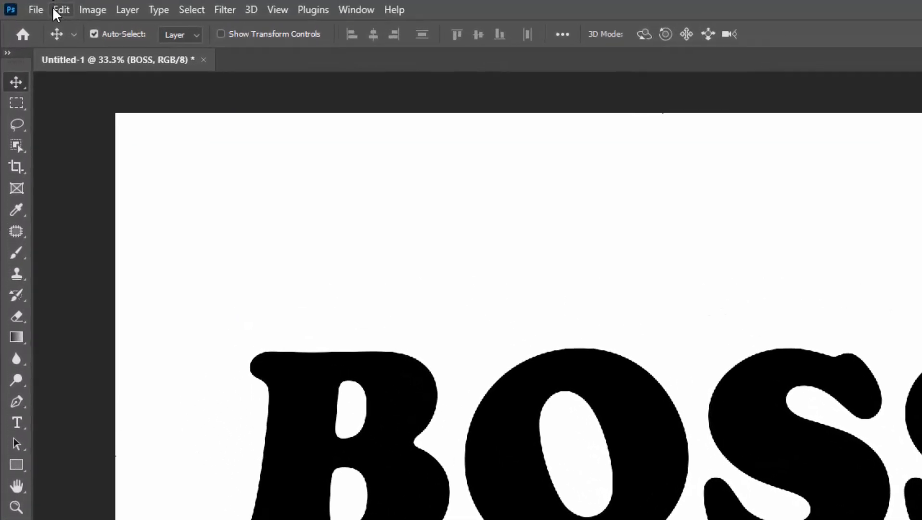
Free-transform the BOSS text with its reference point at the bottom centre, scaling width and height proportionally to 100.25%
{"action": "left_click", "coordinate": [38, 7]}
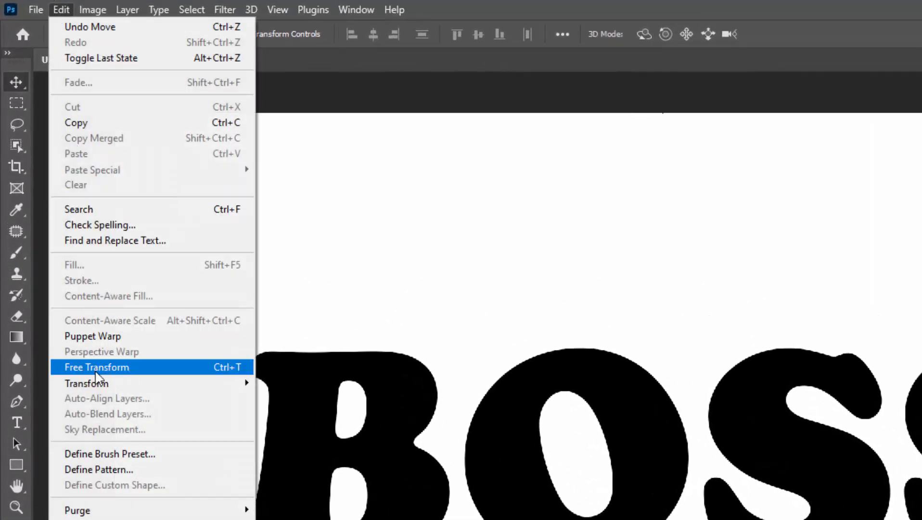
{"action": "left_click", "coordinate": [206, 368]}
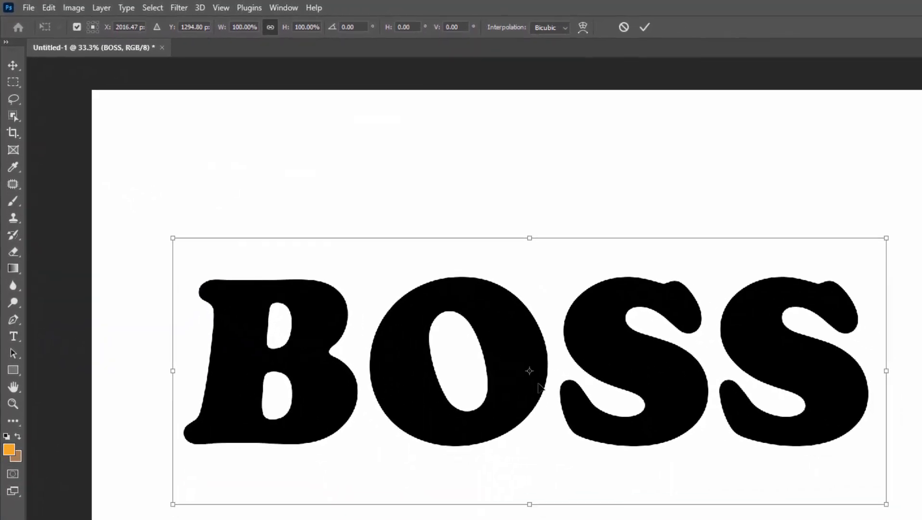
{"action": "left_click_drag", "start_coordinate": [529, 373], "coordinate": [527, 506]}
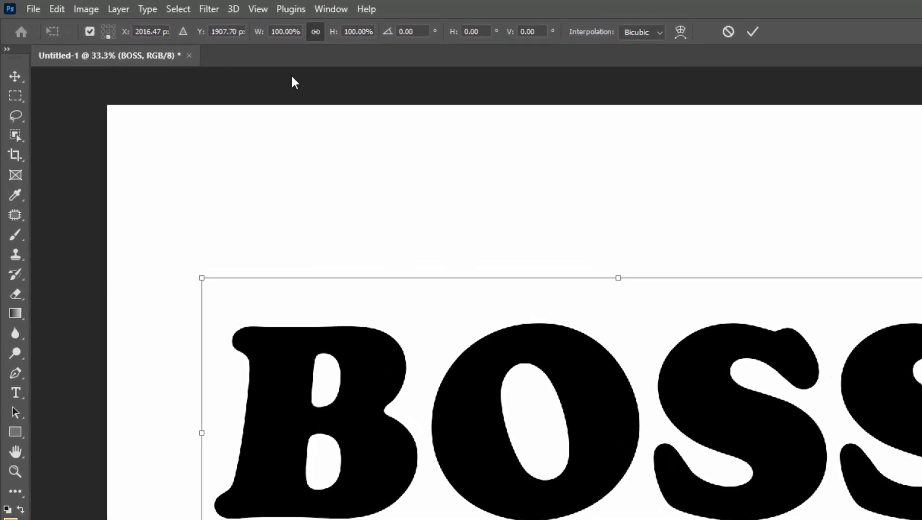
{"action": "left_click", "coordinate": [336, 39]}
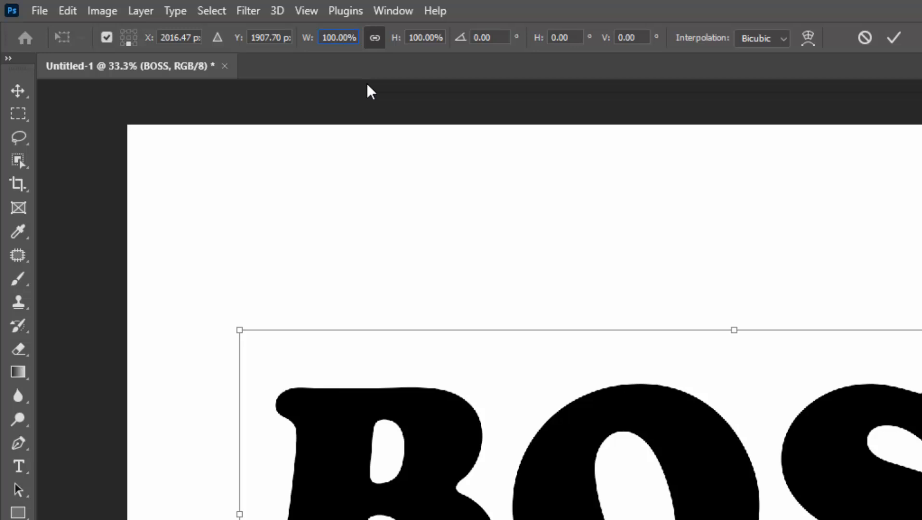
{"action": "key", "text": "BackSpace"}
{"action": "key", "text": "BackSpace"}
{"action": "type", "text": "25"}
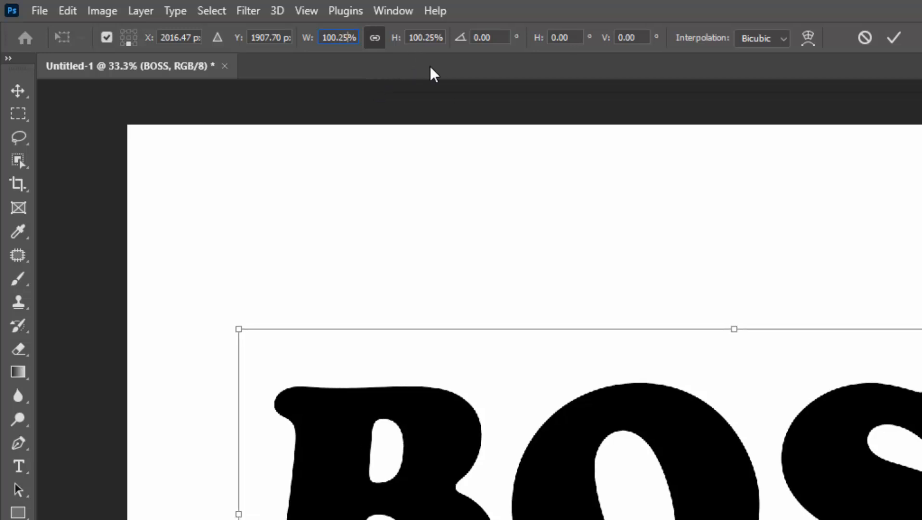
{"action": "key", "text": "Return"}
{"action": "left_click", "coordinate": [893, 38]}
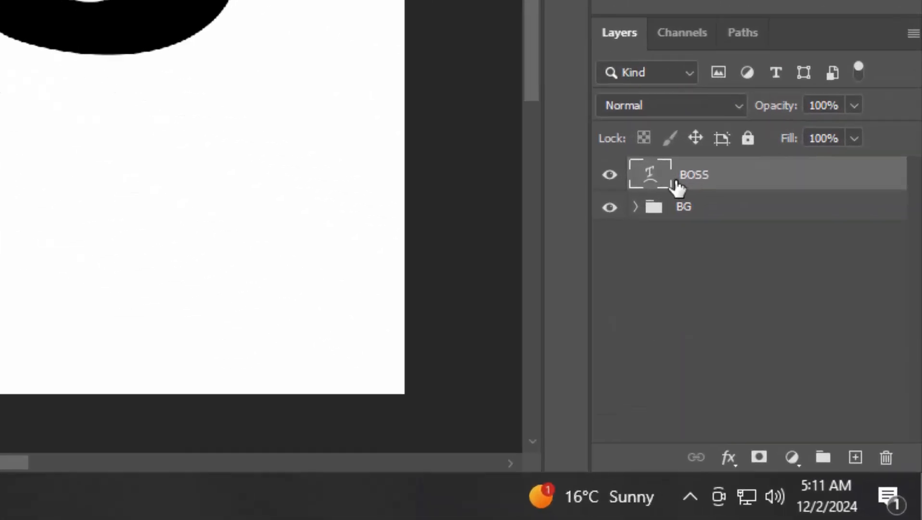
Convert the BOSS text layer to a Smart Object
{"action": "right_click", "coordinate": [676, 180]}
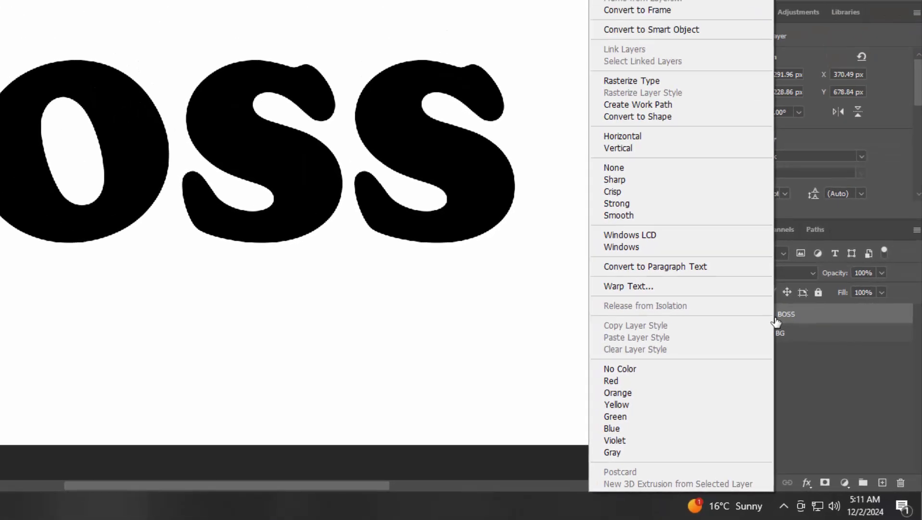
{"action": "left_click", "coordinate": [702, 29]}
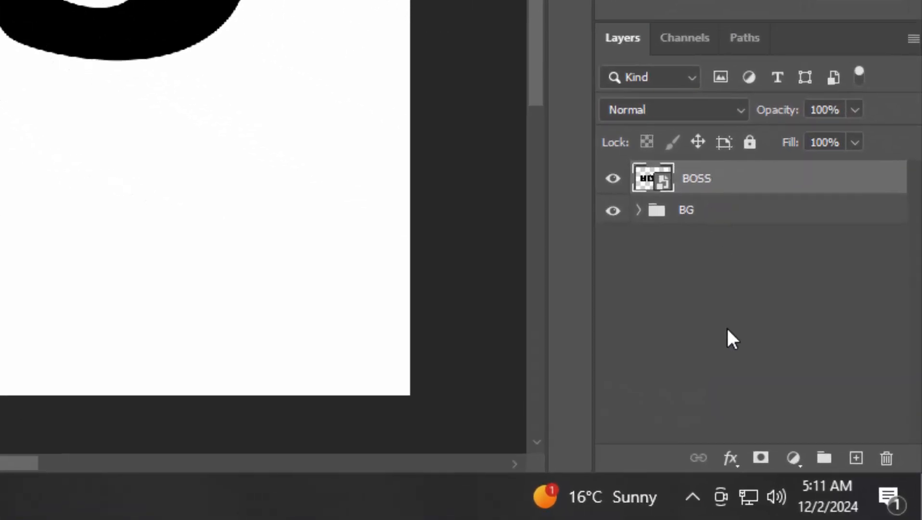
Open the blending options of the BOSS Smart Object layer and set its fill opacity to 0%
{"action": "left_click", "coordinate": [784, 475]}
{"action": "left_click", "coordinate": [733, 245]}
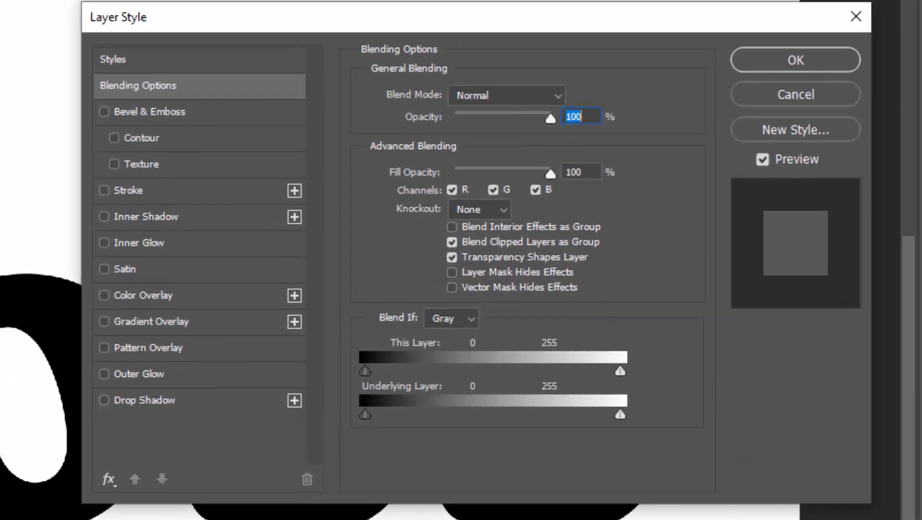
{"action": "left_click", "coordinate": [577, 172]}
{"action": "type", "text": "0"}
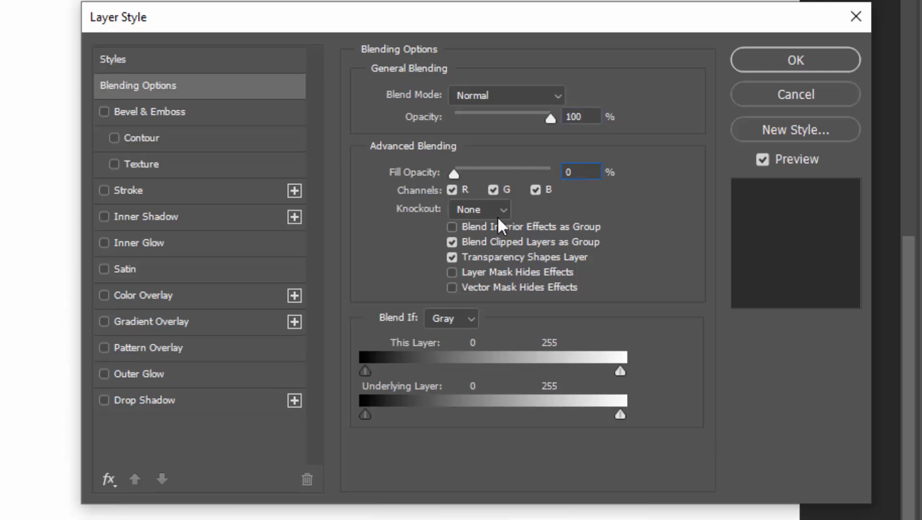
Add a Multiply drop shadow to the BOSS layer with colour 5d0000 and 67% opacity
{"action": "left_click", "coordinate": [215, 401]}
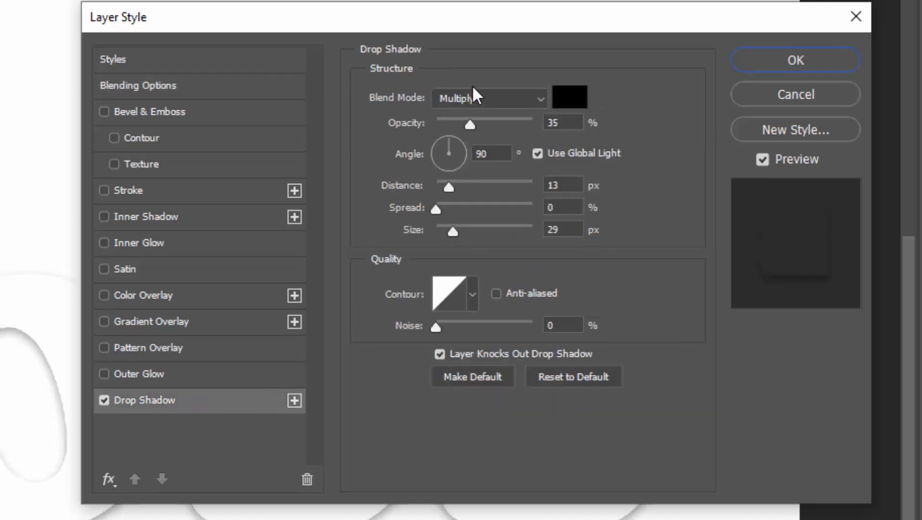
{"action": "left_click", "coordinate": [575, 95]}
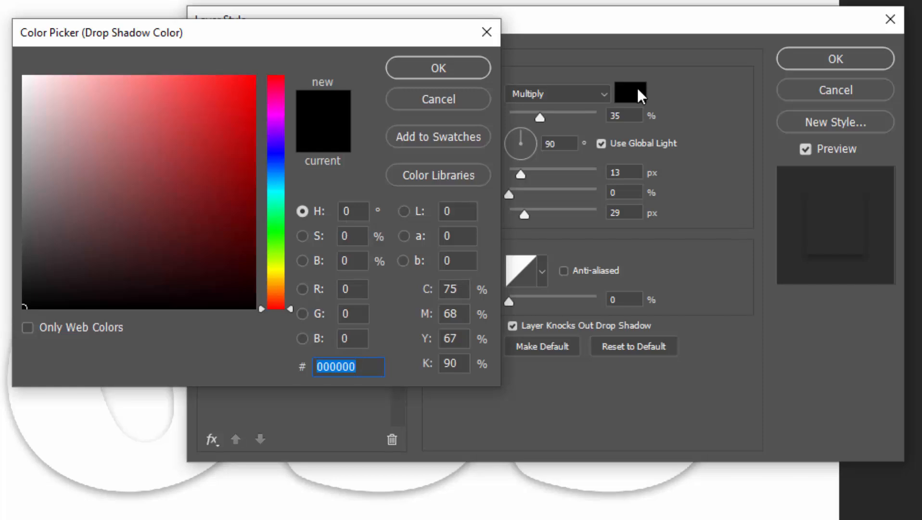
{"action": "type", "text": "5d0000"}
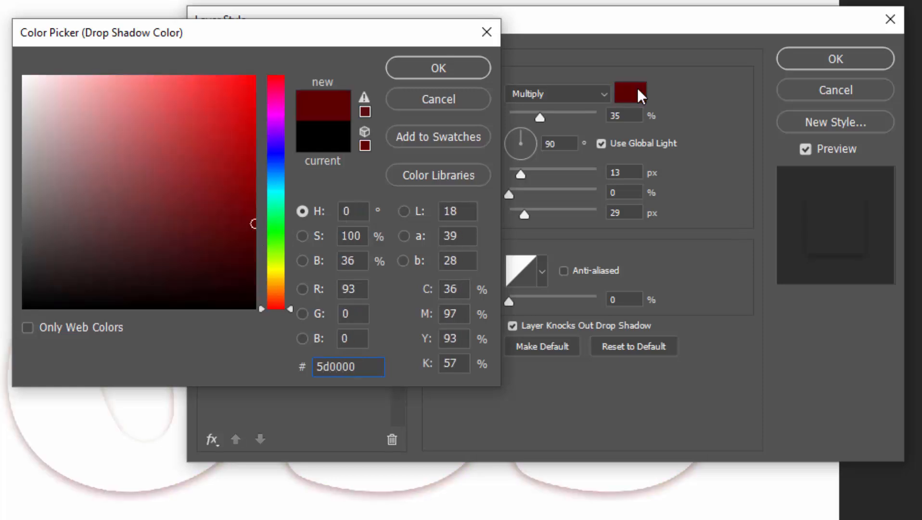
{"action": "left_click", "coordinate": [457, 67]}
{"action": "left_click_drag", "start_coordinate": [628, 115], "coordinate": [600, 118]}
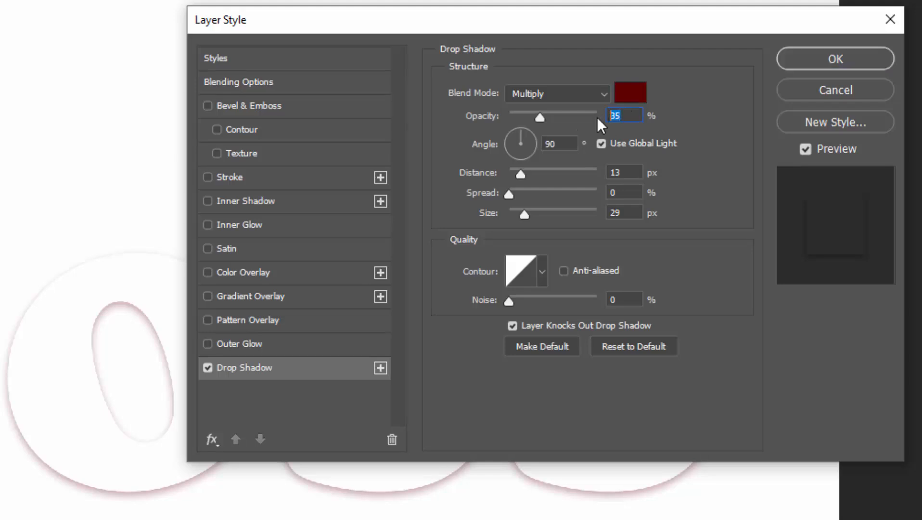
{"action": "type", "text": "67"}
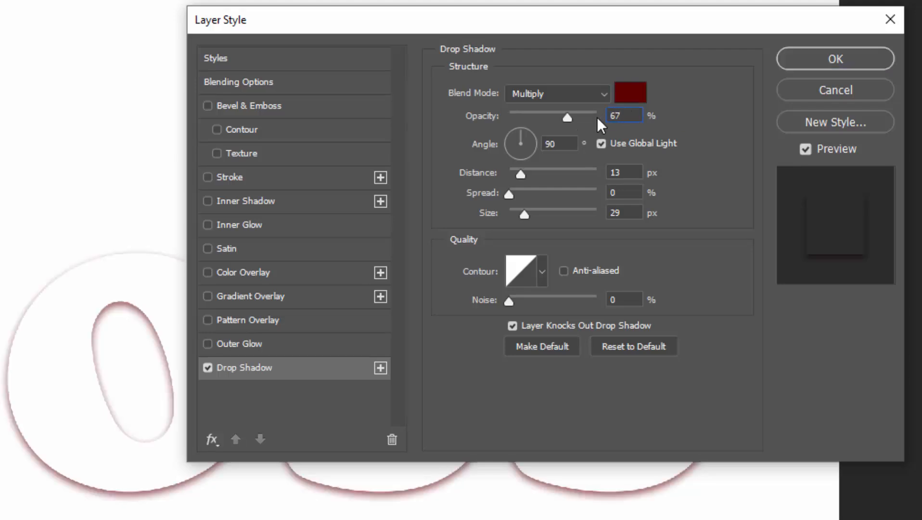
Set the drop shadow's distance to 71 px and size to 79 px, and turn off Use Global Light
{"action": "left_click_drag", "start_coordinate": [636, 172], "coordinate": [603, 172]}
{"action": "type", "text": "9"}
{"action": "key", "text": "BackSpace"}
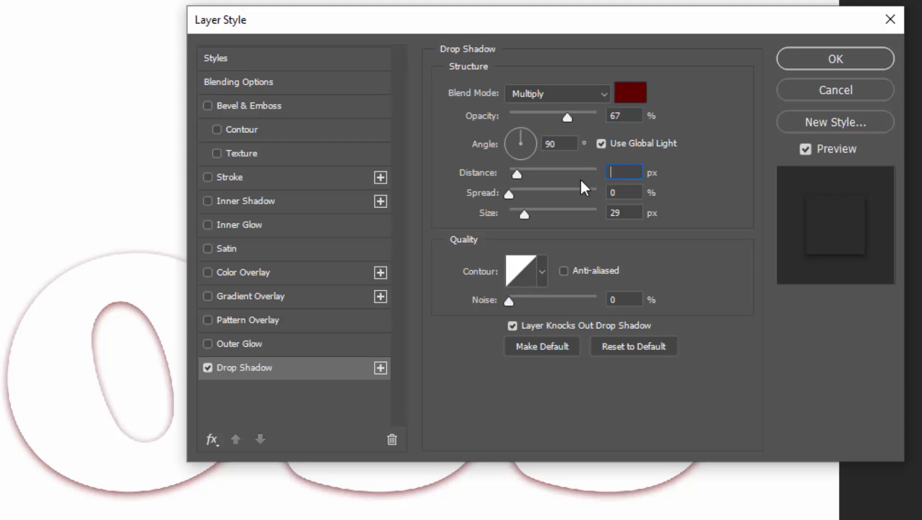
{"action": "type", "text": "71"}
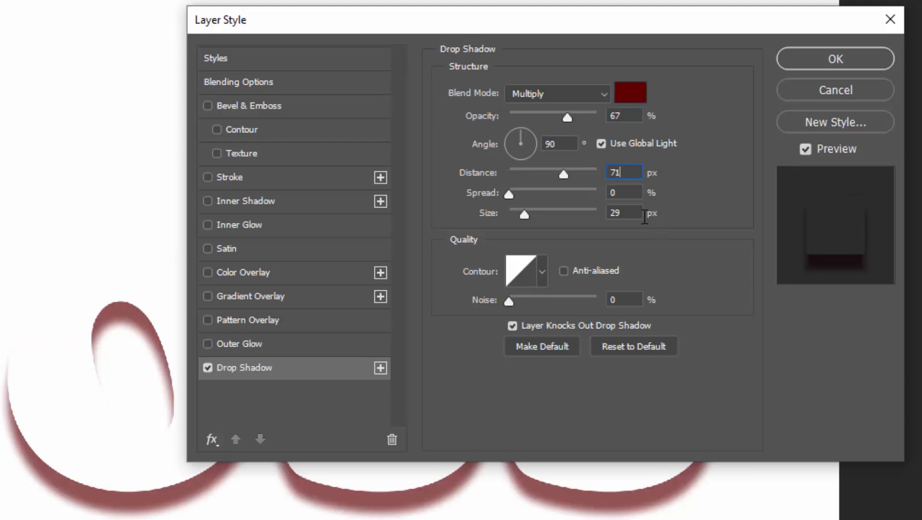
{"action": "left_click", "coordinate": [614, 213]}
{"action": "left_click_drag", "start_coordinate": [615, 215], "coordinate": [605, 215]}
{"action": "type", "text": "79"}
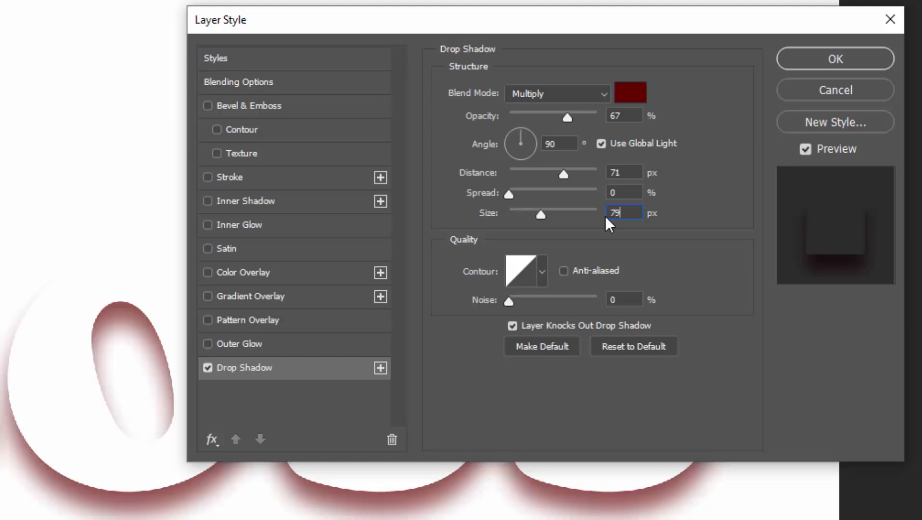
{"action": "left_click", "coordinate": [600, 151]}
{"action": "left_click", "coordinate": [601, 145]}
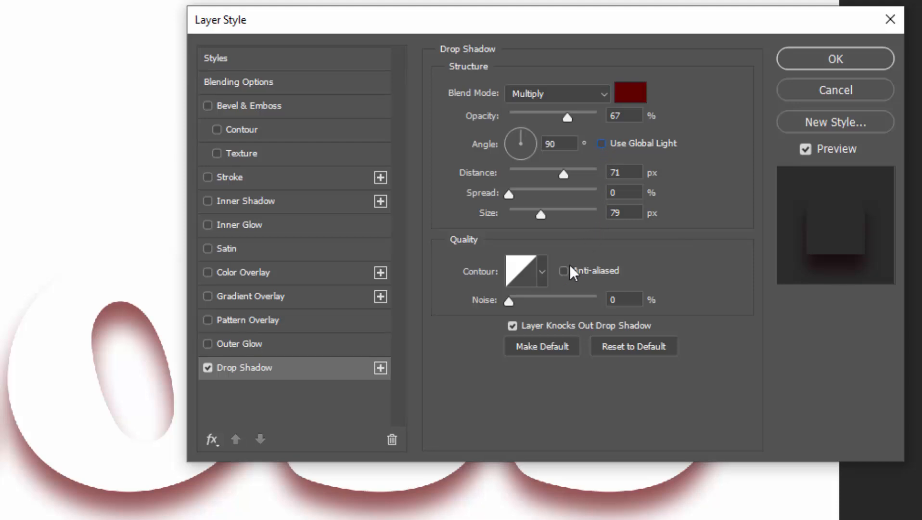
Duplicate the drop shadow and set the lower copy to 51% opacity, 117 px distance and 179 px size
{"action": "left_click", "coordinate": [380, 368]}
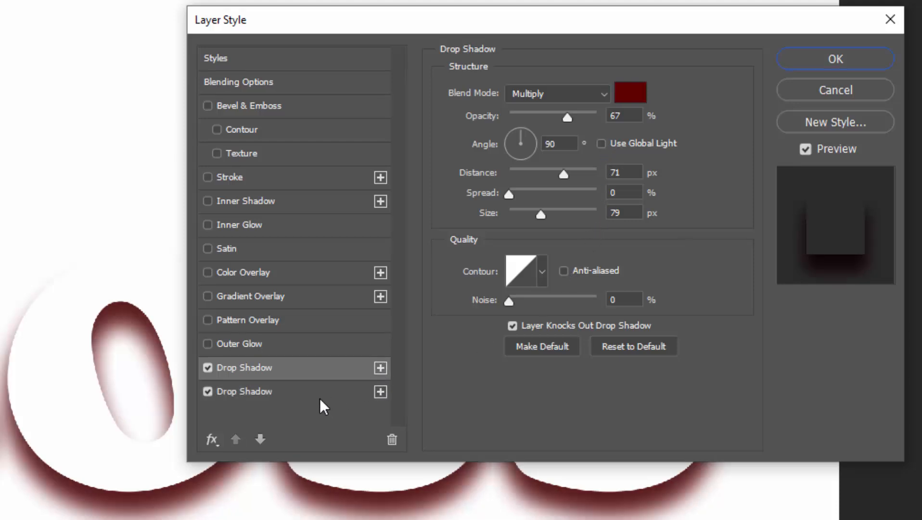
{"action": "left_click", "coordinate": [629, 117]}
{"action": "type", "text": "51"}
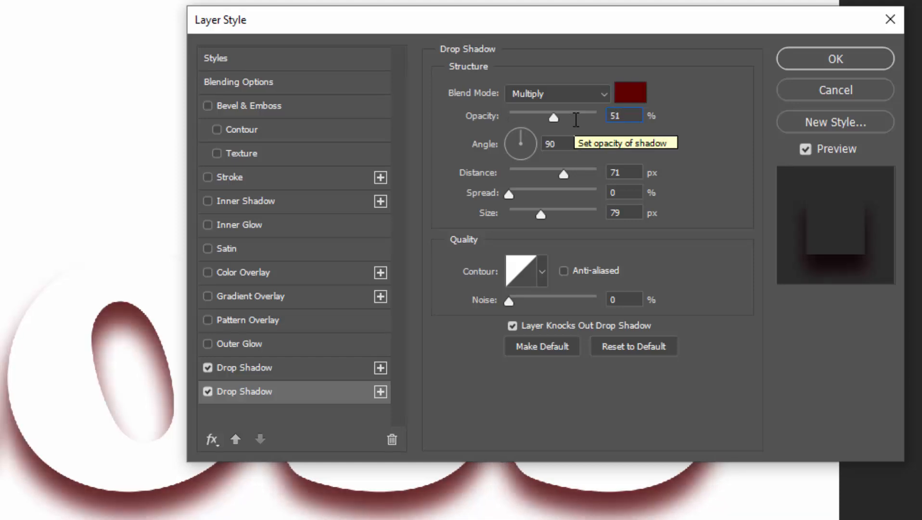
{"action": "left_click_drag", "start_coordinate": [631, 173], "coordinate": [591, 174]}
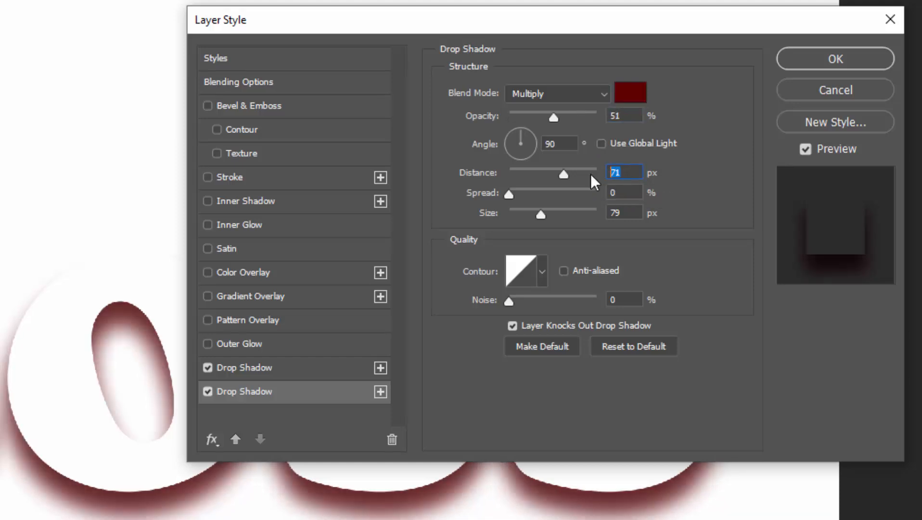
{"action": "type", "text": "117"}
{"action": "left_click", "coordinate": [625, 212]}
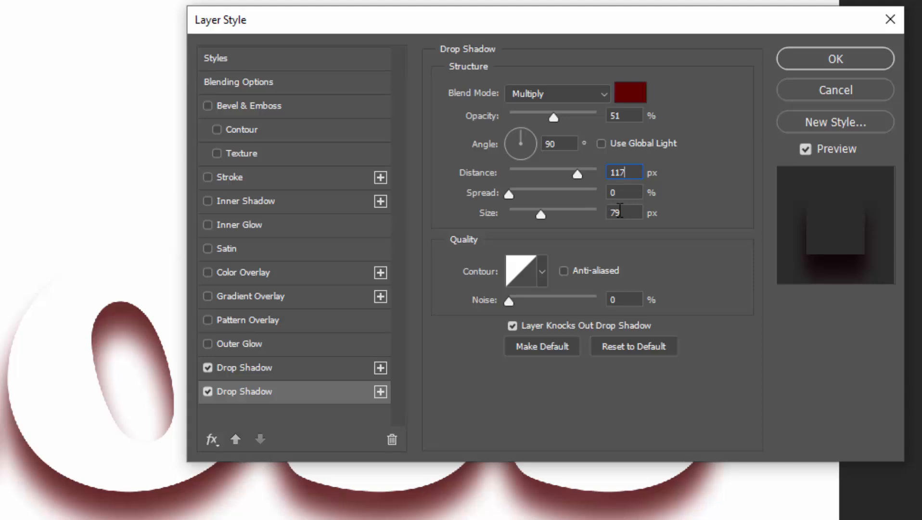
{"action": "type", "text": "1"}
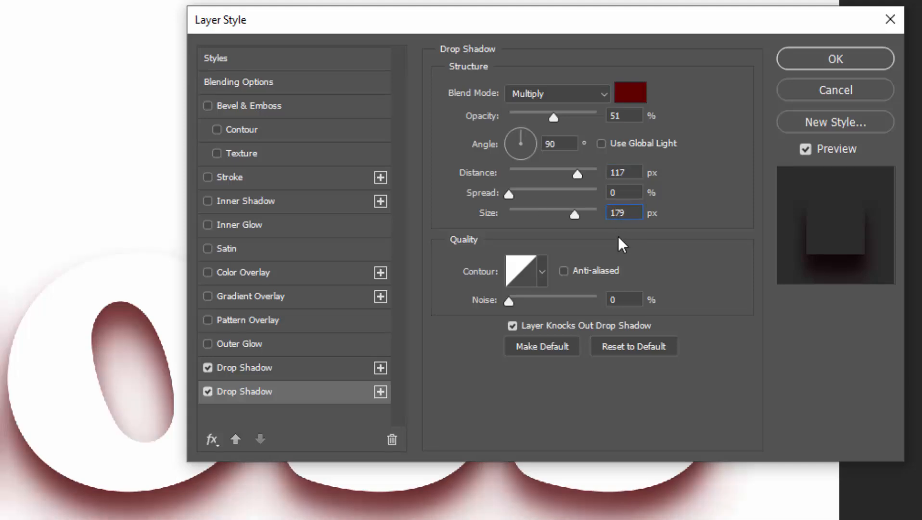
Add a third drop shadow below the others with 61% opacity, 192 px distance and 250 px size
{"action": "left_click", "coordinate": [380, 392]}
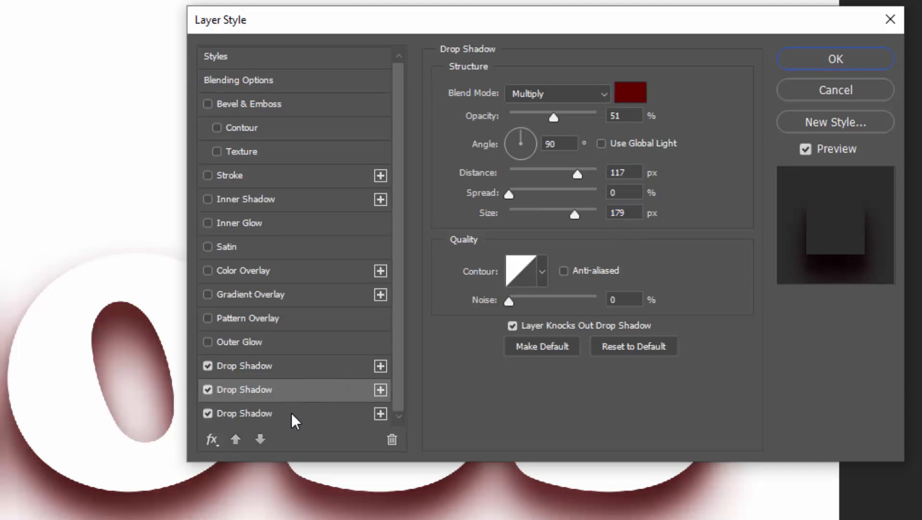
{"action": "left_click", "coordinate": [292, 416]}
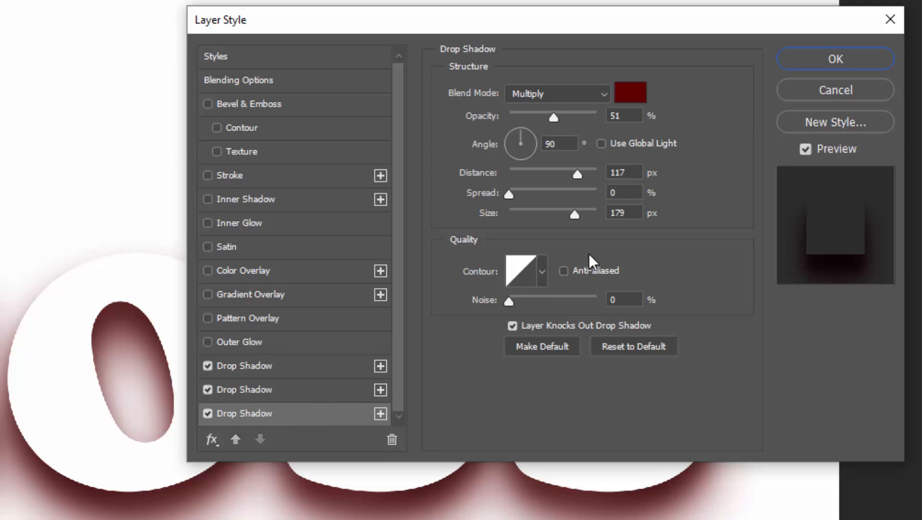
{"action": "left_click_drag", "start_coordinate": [640, 116], "coordinate": [588, 116]}
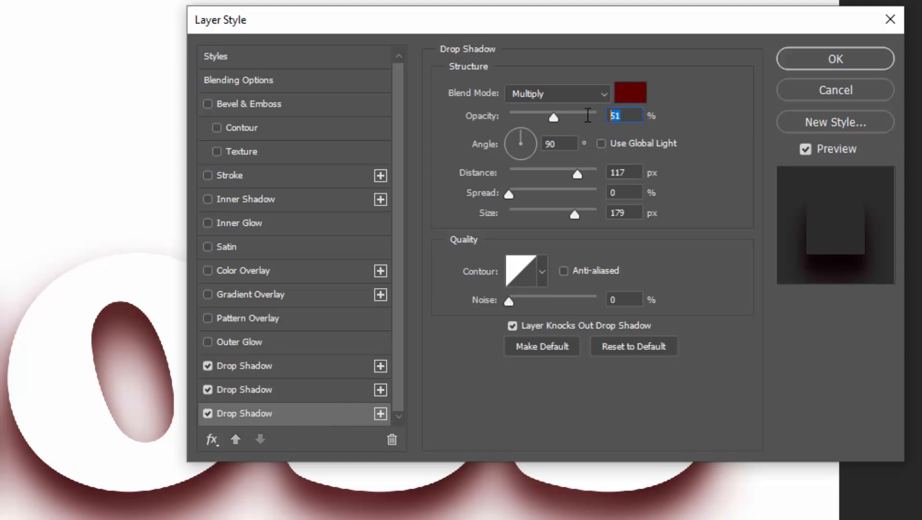
{"action": "type", "text": "61"}
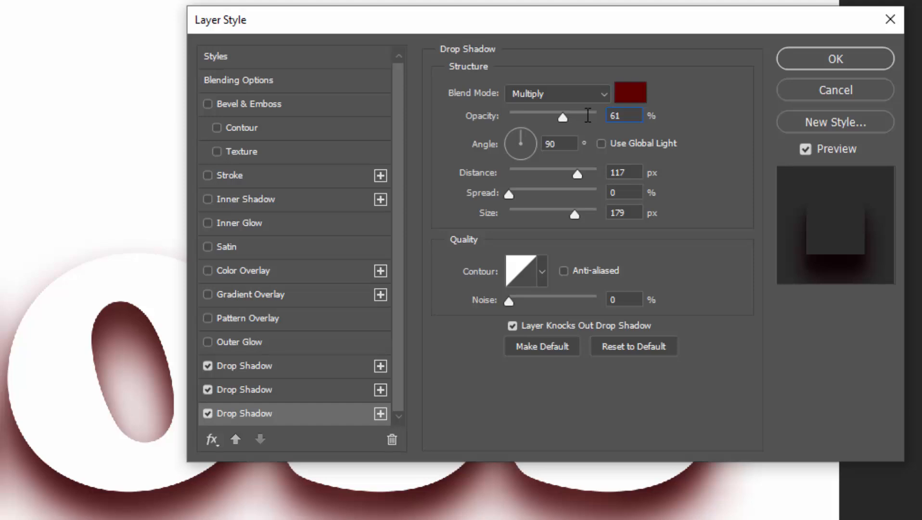
{"action": "left_click_drag", "start_coordinate": [637, 172], "coordinate": [572, 169]}
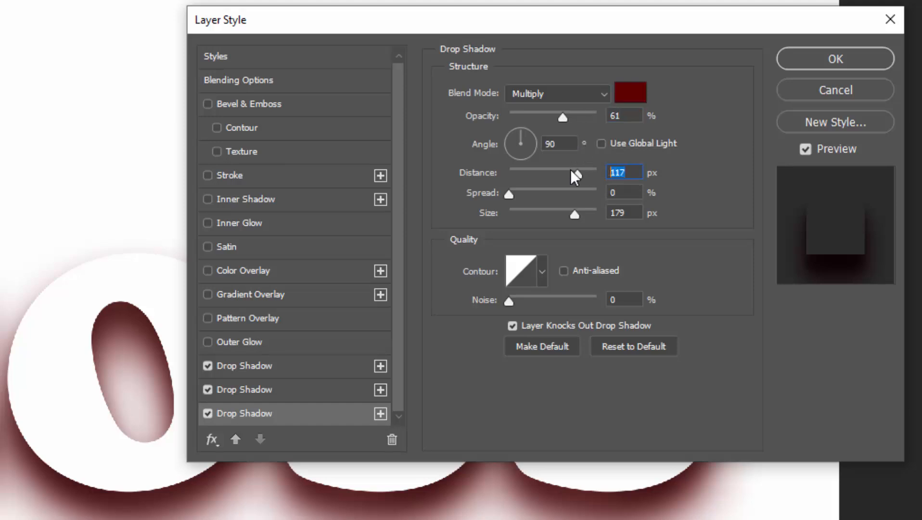
{"action": "type", "text": "192"}
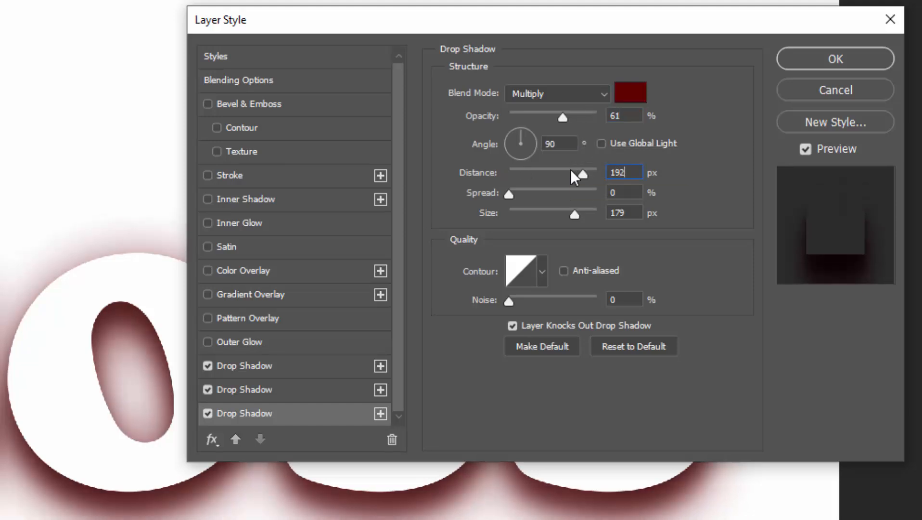
{"action": "left_click_drag", "start_coordinate": [635, 213], "coordinate": [596, 208]}
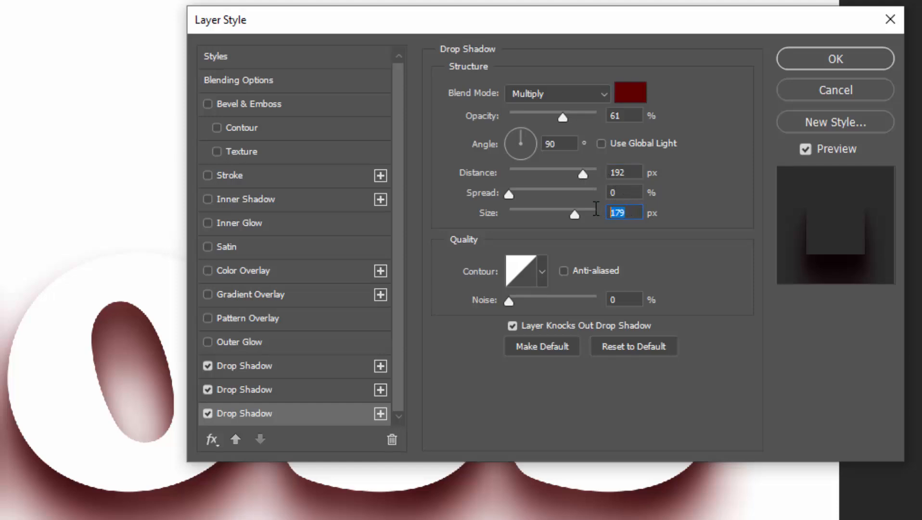
{"action": "type", "text": "250"}
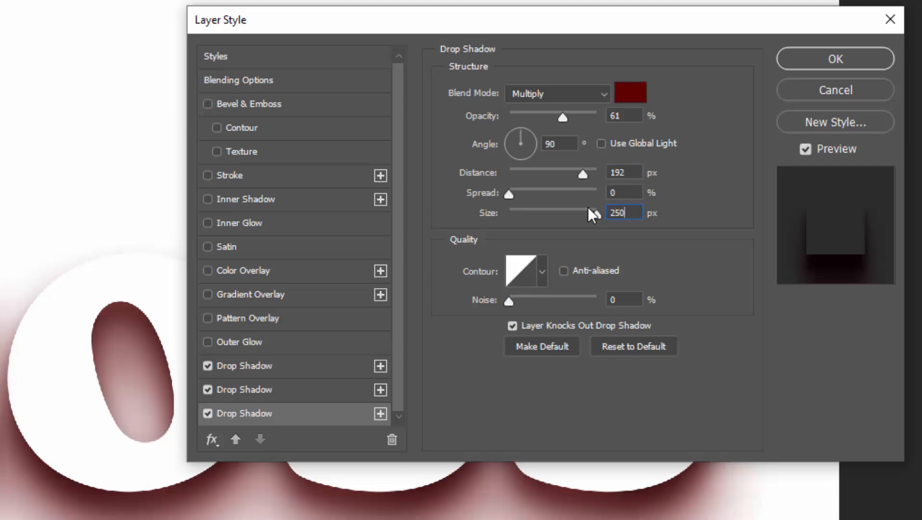
Add a fourth drop shadow at the end of the stack with 49% opacity and 313 px distance
{"action": "left_click", "coordinate": [380, 413]}
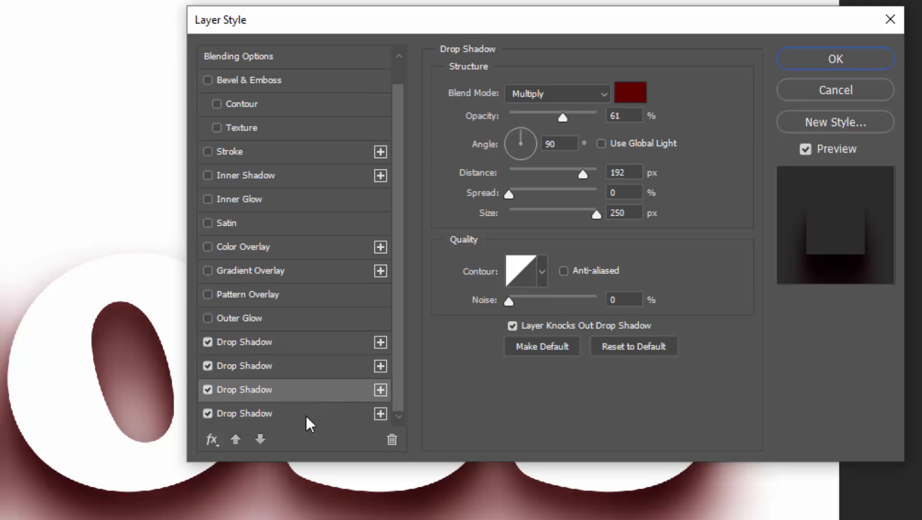
{"action": "left_click", "coordinate": [304, 416]}
{"action": "left_click_drag", "start_coordinate": [632, 116], "coordinate": [580, 116]}
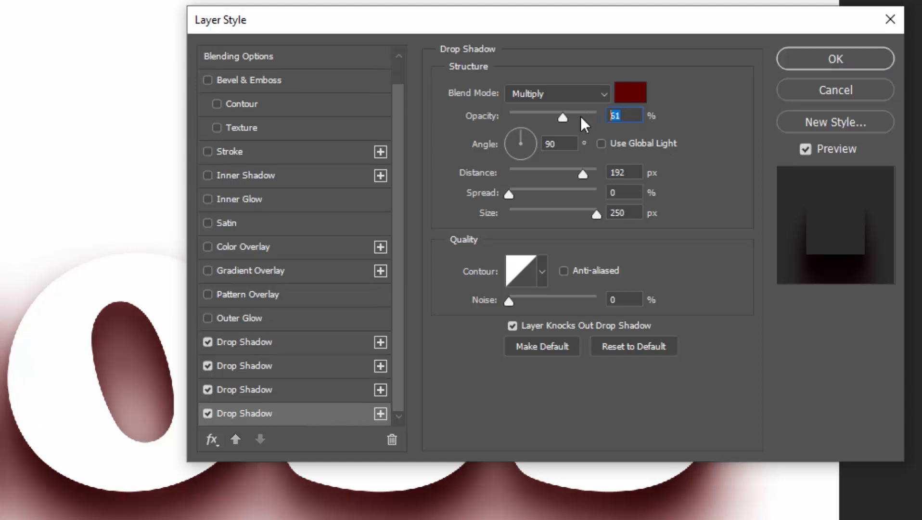
{"action": "type", "text": "49"}
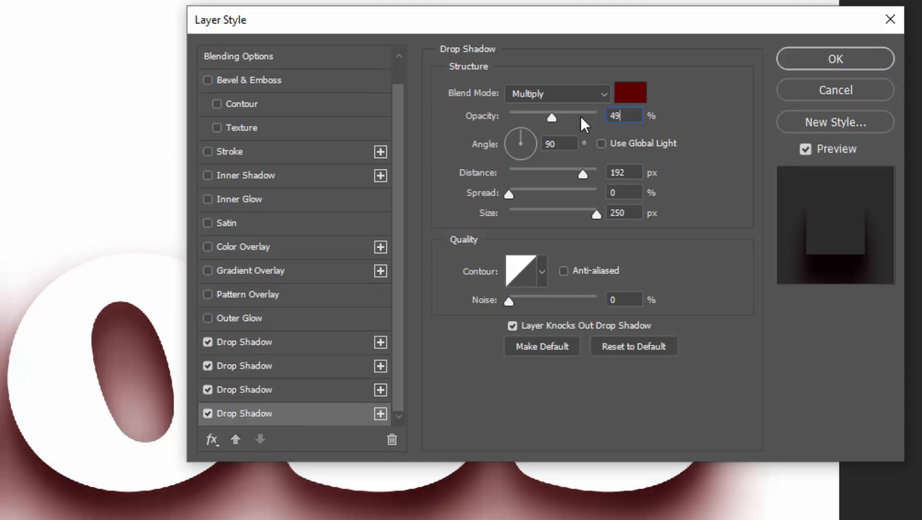
{"action": "left_click_drag", "start_coordinate": [640, 166], "coordinate": [584, 171]}
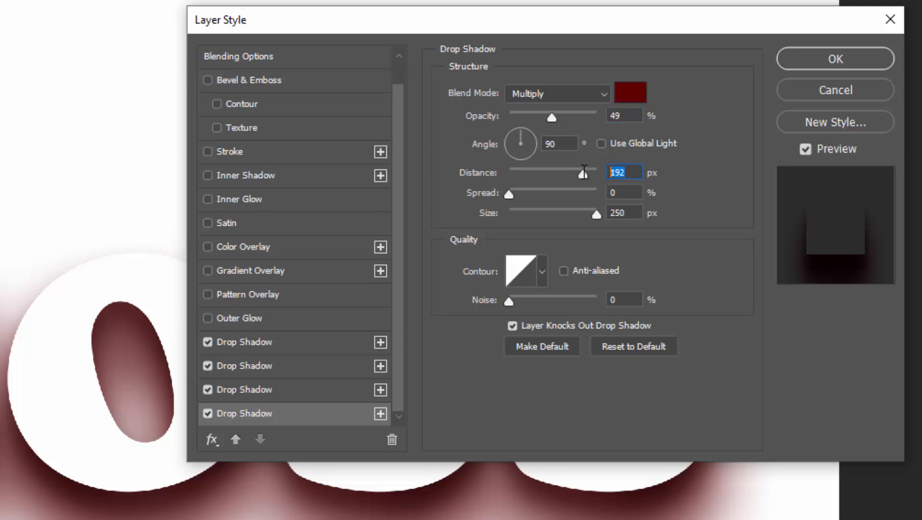
{"action": "type", "text": "313"}
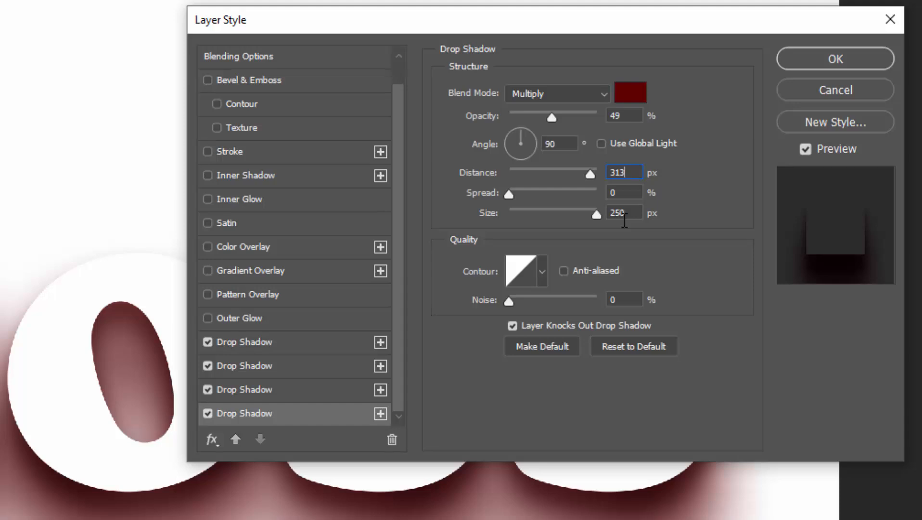
Add a fifth drop shadow at the end of the stack with 57% opacity and 517 px distance
{"action": "left_click", "coordinate": [380, 414]}
{"action": "left_click", "coordinate": [295, 420]}
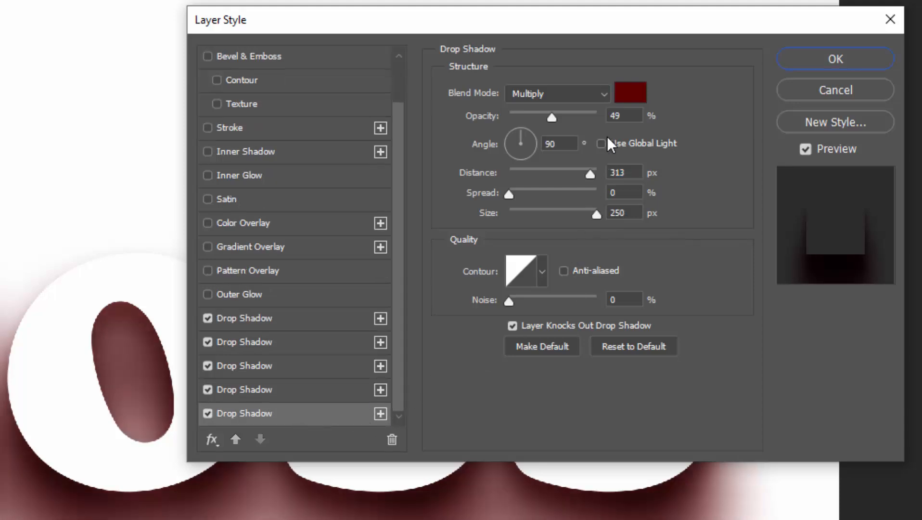
{"action": "left_click_drag", "start_coordinate": [631, 114], "coordinate": [592, 115]}
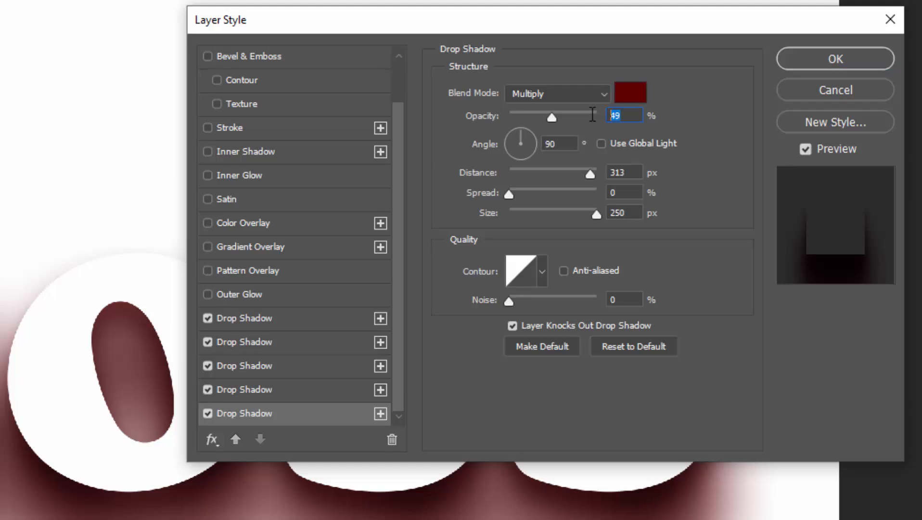
{"action": "type", "text": "57"}
{"action": "left_click_drag", "start_coordinate": [635, 171], "coordinate": [588, 177]}
{"action": "type", "text": "517"}
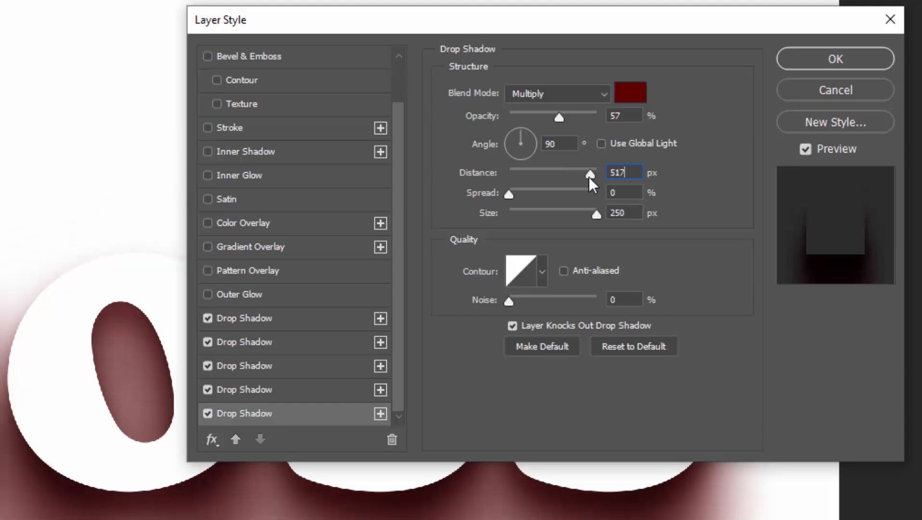
Add a sixth drop shadow at the end of the stack with 29% opacity and 745 px distance
{"action": "left_click", "coordinate": [380, 414]}
{"action": "left_click", "coordinate": [291, 416]}
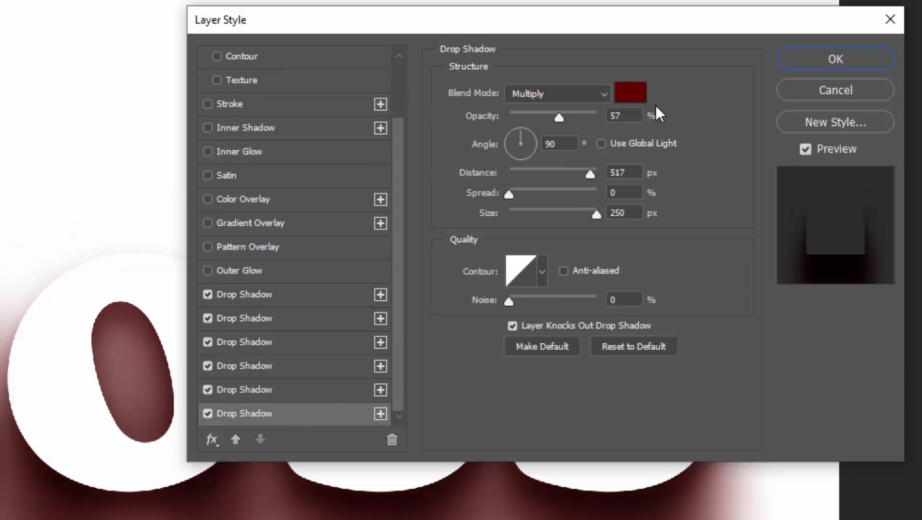
{"action": "double_click", "coordinate": [616, 116]}
{"action": "type", "text": "29"}
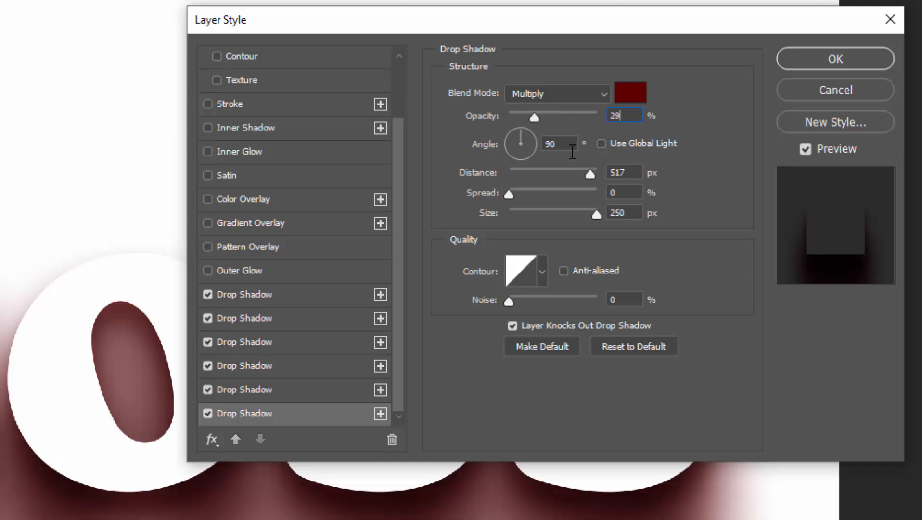
{"action": "left_click", "coordinate": [589, 172]}
{"action": "type", "text": "745"}
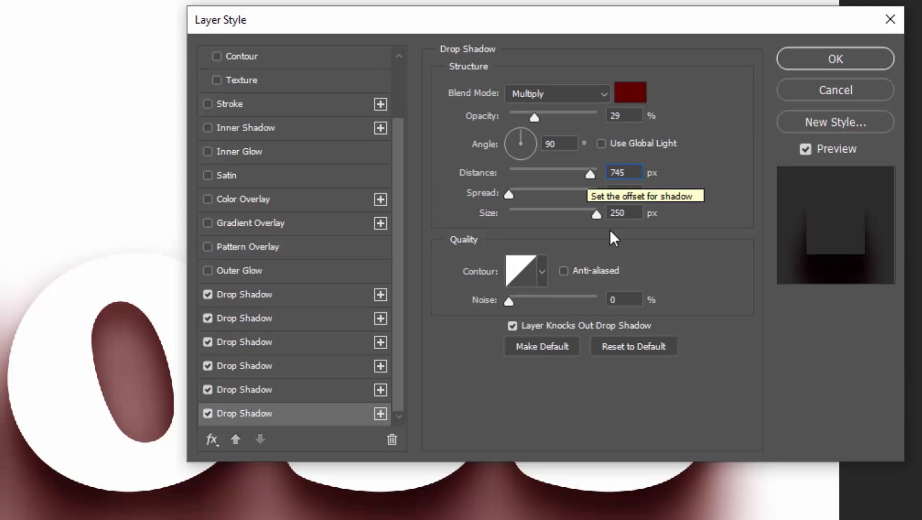
Apply the stacked drop shadows and duplicate the BOSS Smart Object layer
{"action": "left_click", "coordinate": [806, 58]}
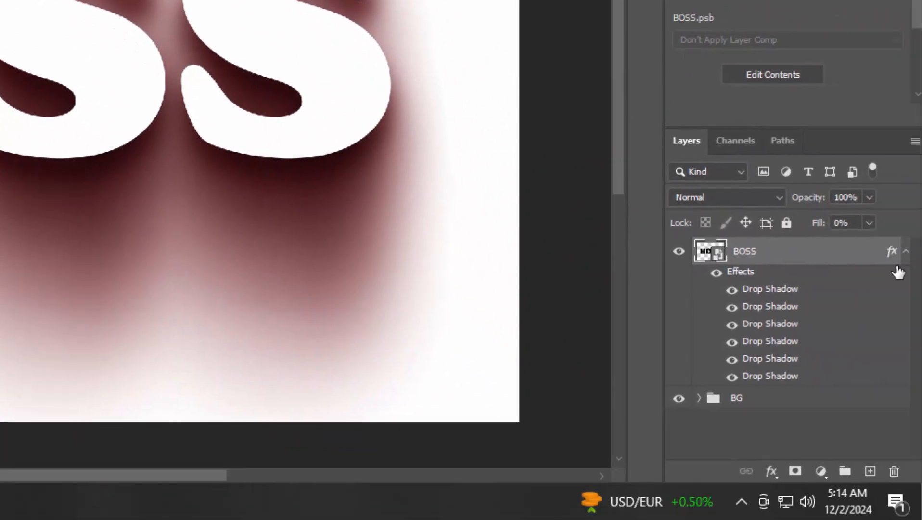
{"action": "left_click", "coordinate": [905, 251]}
{"action": "key", "text": "ctrl+j"}
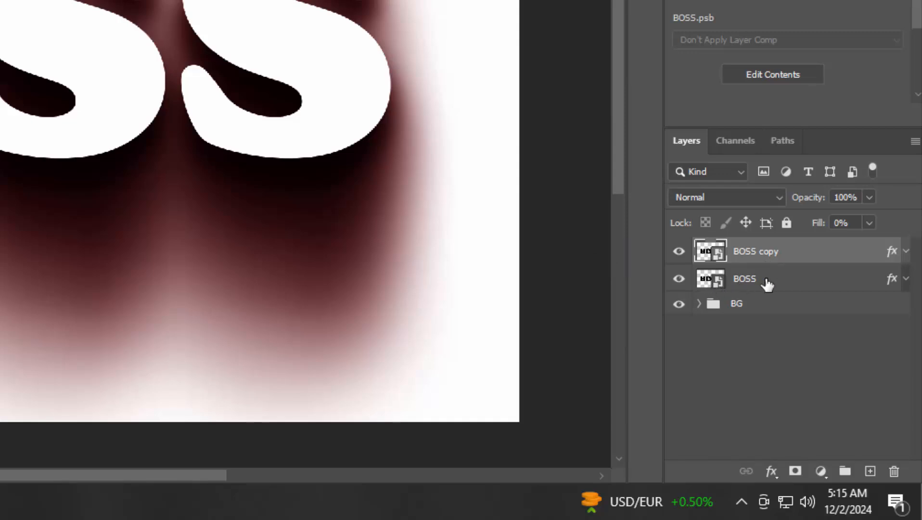
Group the original BOSS layer on its own, name the group Shadow and collapse it
{"action": "left_click", "coordinate": [766, 284]}
{"action": "key", "text": "ctrl+g"}
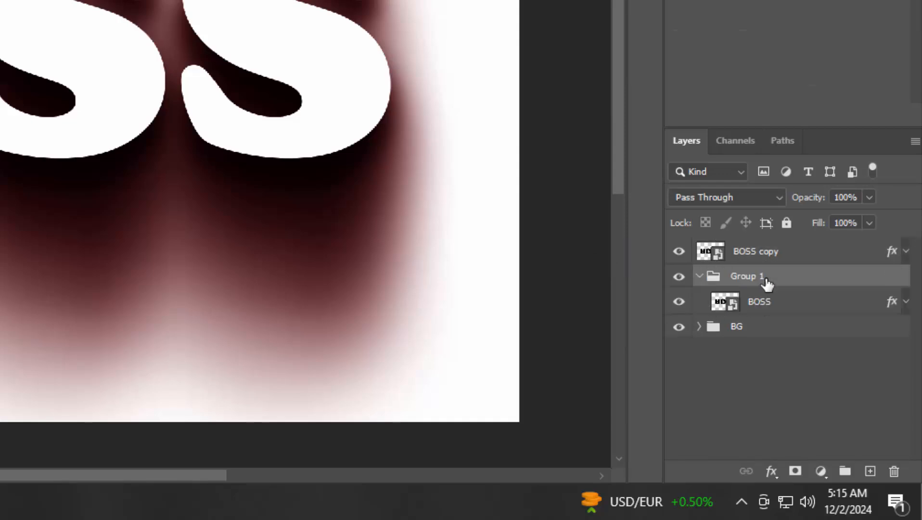
{"action": "double_click", "coordinate": [760, 276]}
{"action": "type", "text": "Shadow"}
{"action": "key", "text": "Return"}
{"action": "left_click", "coordinate": [699, 276]}
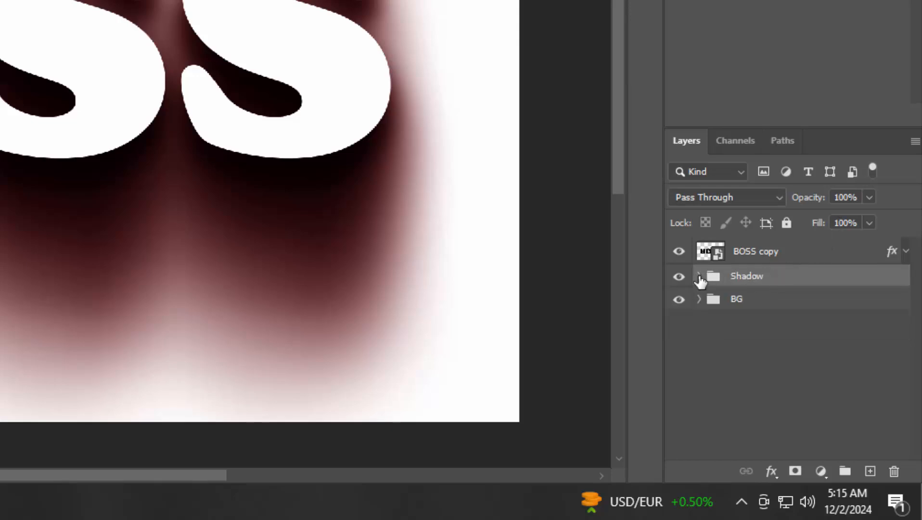
Clear the layer style from the BOSS copy layer
{"action": "left_click", "coordinate": [778, 257]}
{"action": "right_click", "coordinate": [782, 255]}
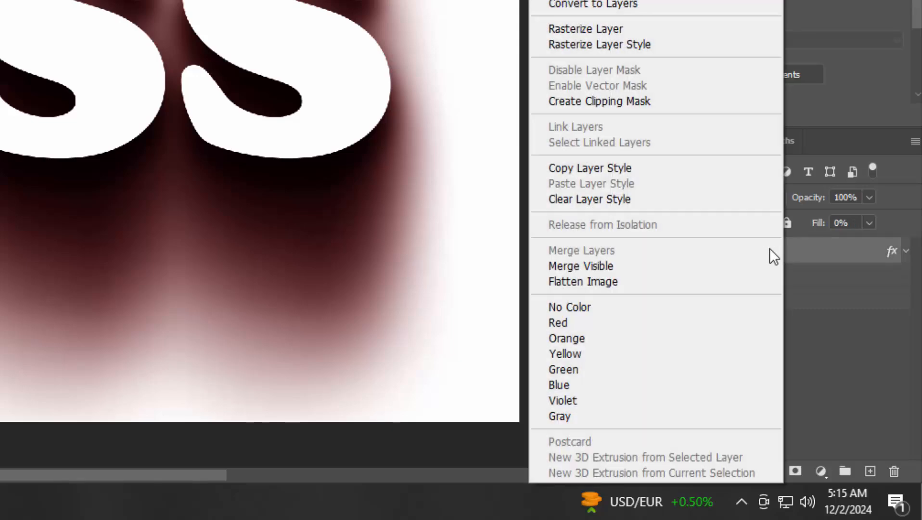
{"action": "left_click", "coordinate": [662, 199]}
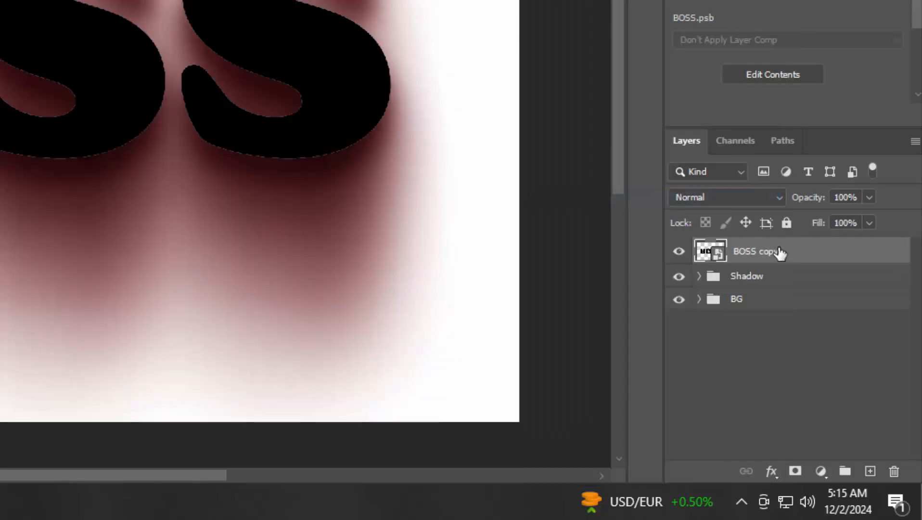
Set the BOSS copy layer's fill opacity to 0% in its blending options
{"action": "left_click", "coordinate": [772, 471]}
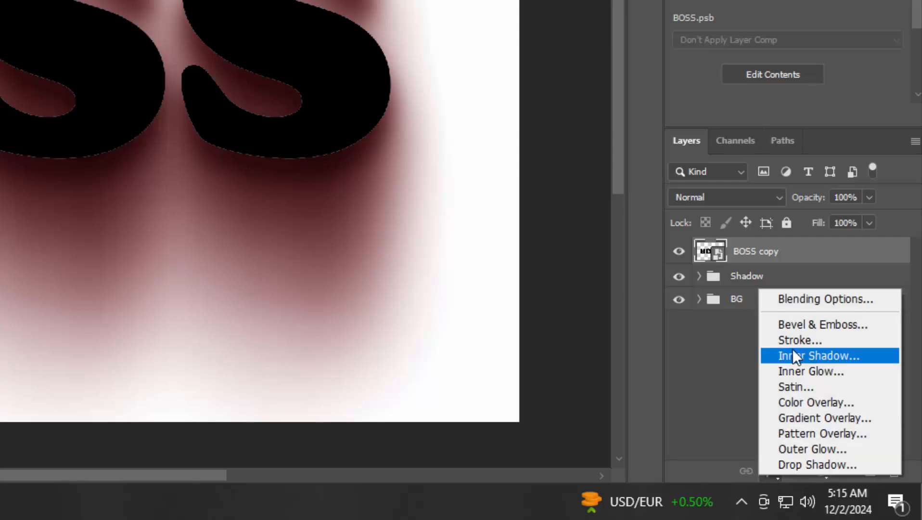
{"action": "left_click", "coordinate": [800, 296]}
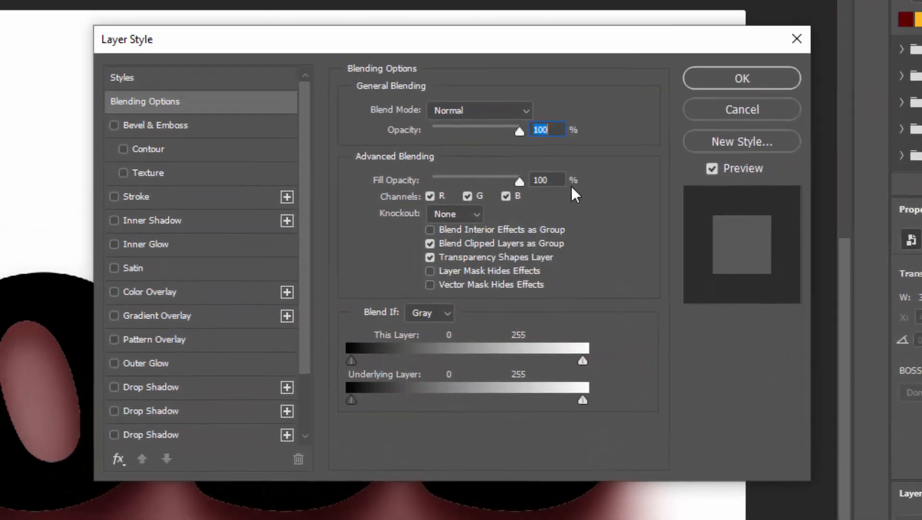
{"action": "left_click", "coordinate": [548, 181]}
{"action": "left_click_drag", "start_coordinate": [548, 184], "coordinate": [528, 186]}
{"action": "type", "text": "0"}
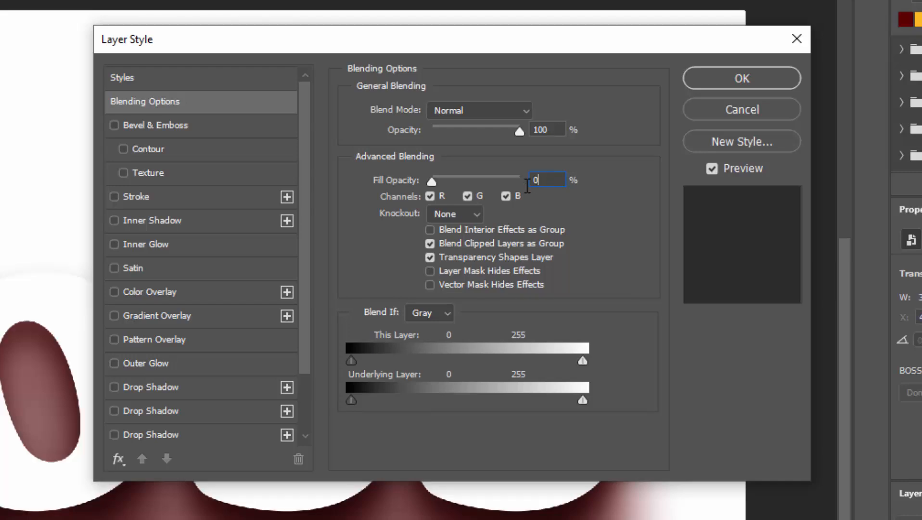
Add a Bevel & Emboss with Stroke Emboss style, 428% depth, Down direction and 16 px size
{"action": "left_click", "coordinate": [179, 122]}
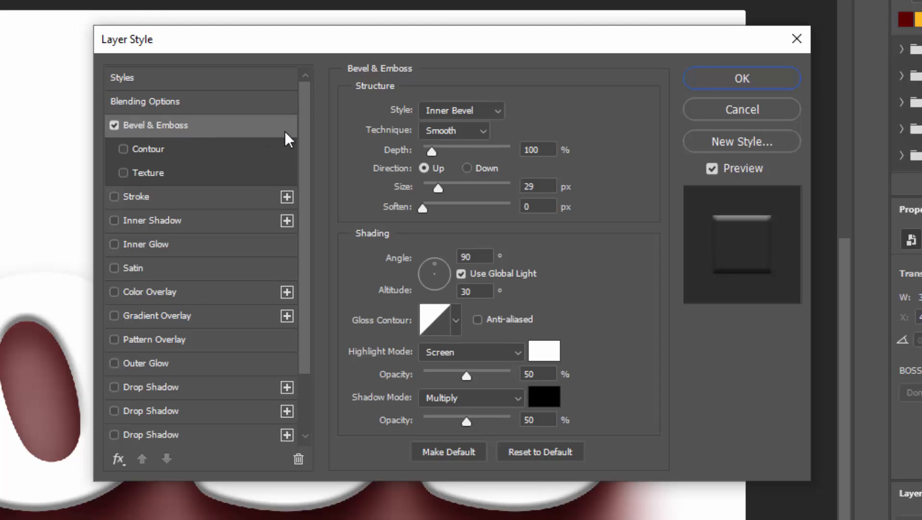
{"action": "left_click", "coordinate": [440, 112]}
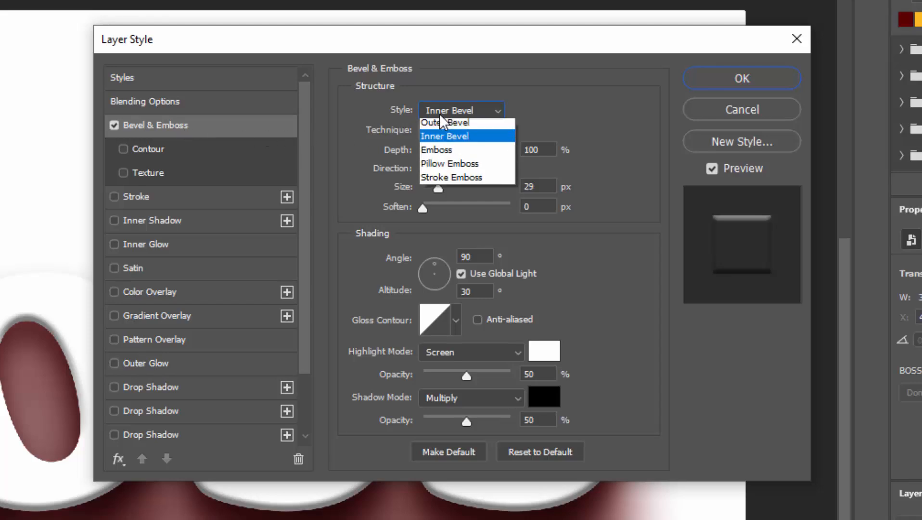
{"action": "left_click", "coordinate": [446, 182]}
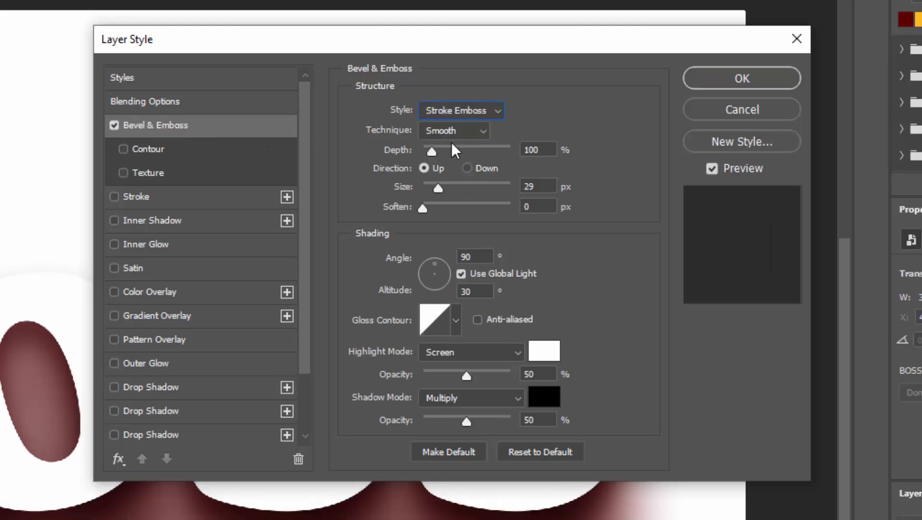
{"action": "left_click_drag", "start_coordinate": [544, 150], "coordinate": [500, 152]}
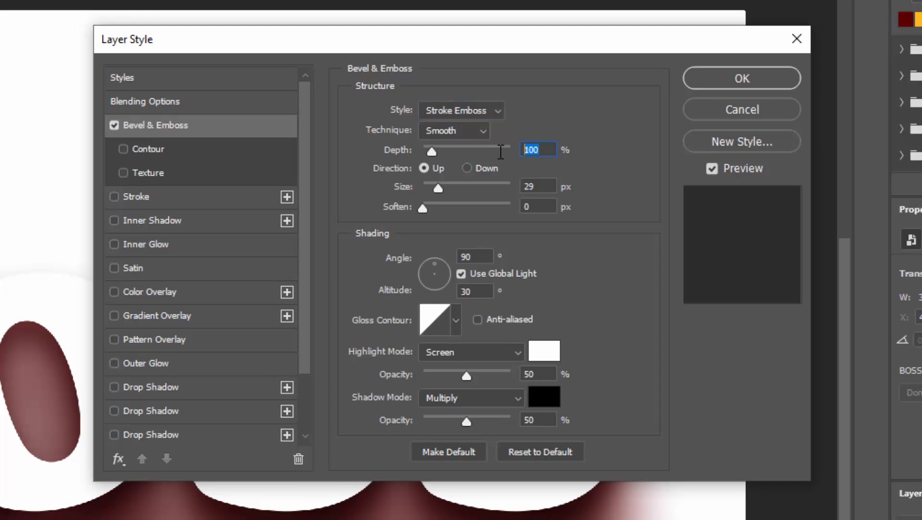
{"action": "type", "text": "428"}
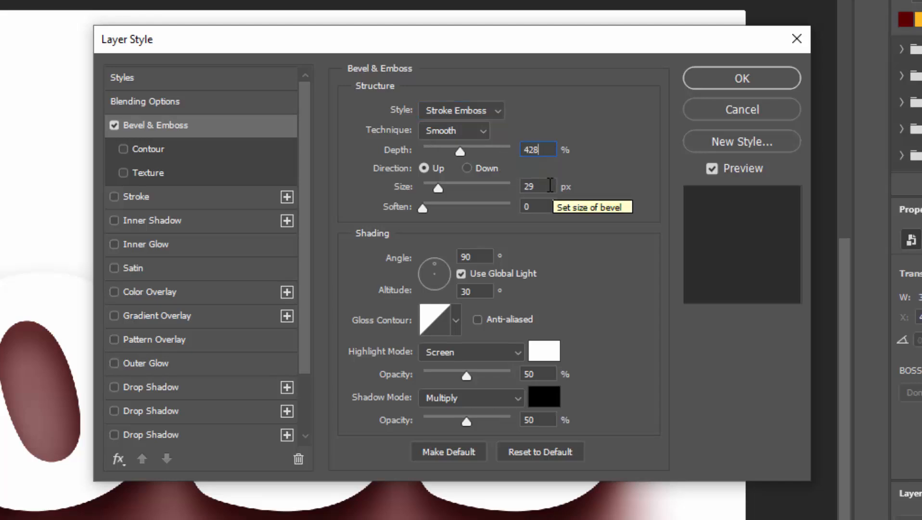
{"action": "left_click_drag", "start_coordinate": [550, 185], "coordinate": [511, 187]}
{"action": "type", "text": "16"}
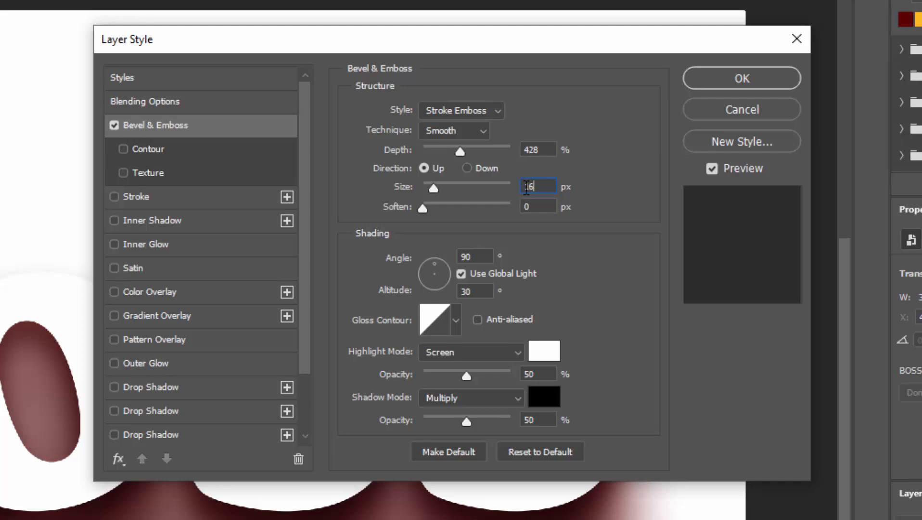
{"action": "left_click", "coordinate": [492, 171]}
{"action": "left_click_drag", "start_coordinate": [549, 206], "coordinate": [508, 207]}
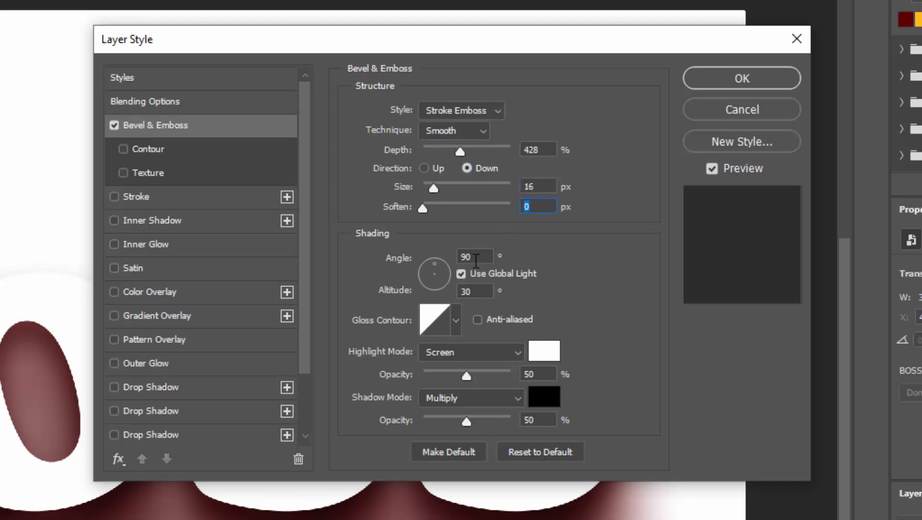
Turn off Use Global Light for the bevel and set its gloss contour to Ring - Double
{"action": "left_click_drag", "start_coordinate": [476, 260], "coordinate": [444, 271]}
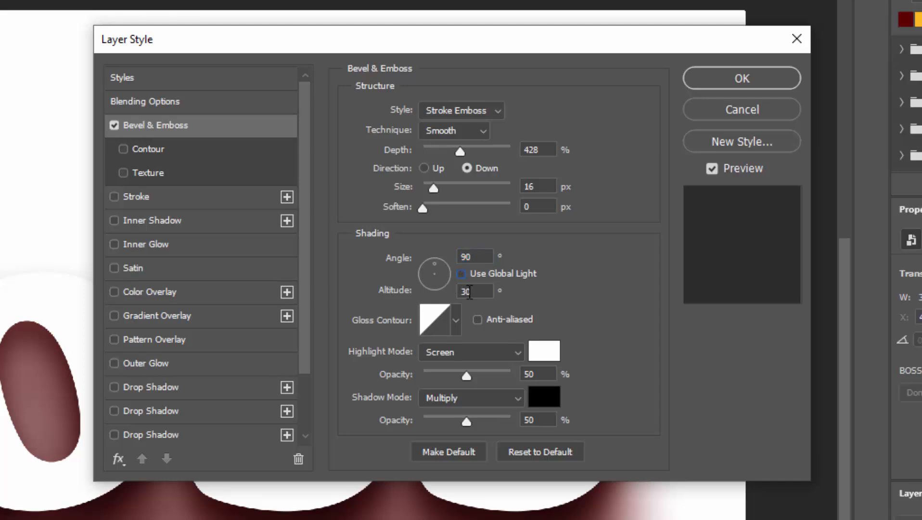
{"action": "left_click", "coordinate": [430, 313]}
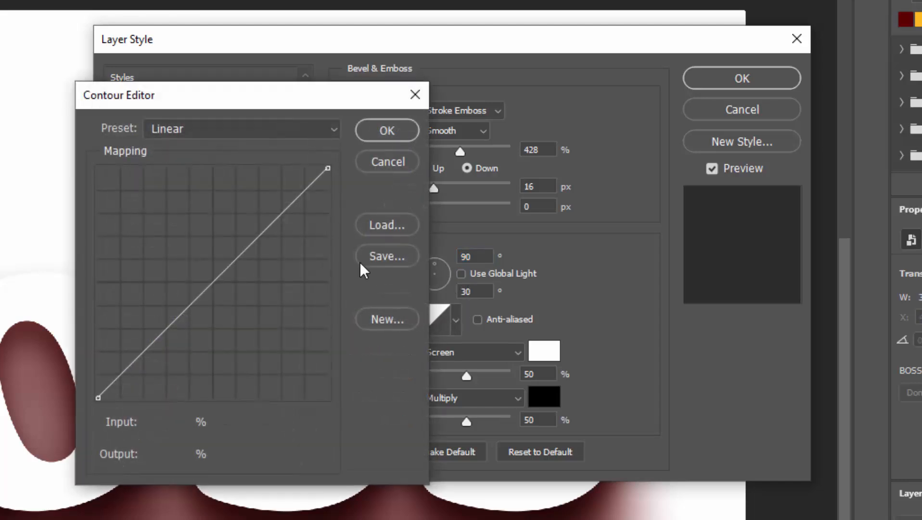
{"action": "left_click", "coordinate": [224, 130]}
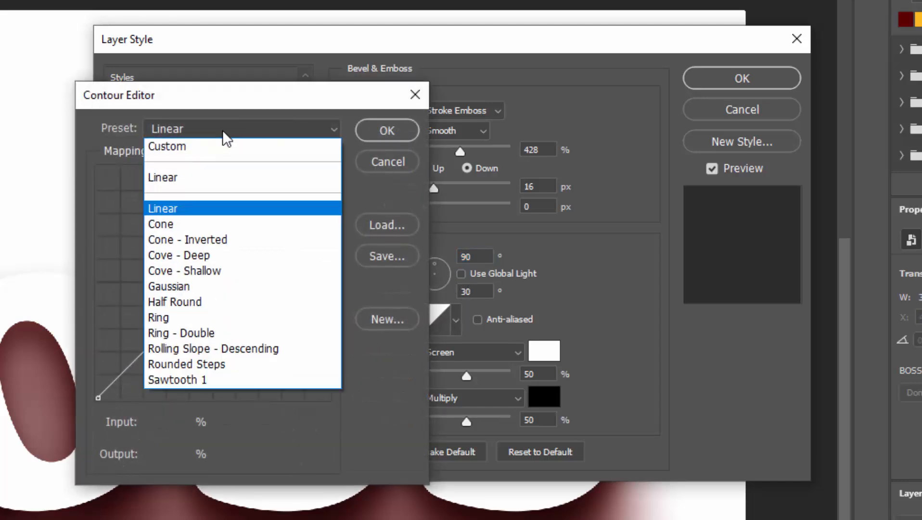
{"action": "left_click", "coordinate": [227, 332]}
{"action": "left_click", "coordinate": [373, 129]}
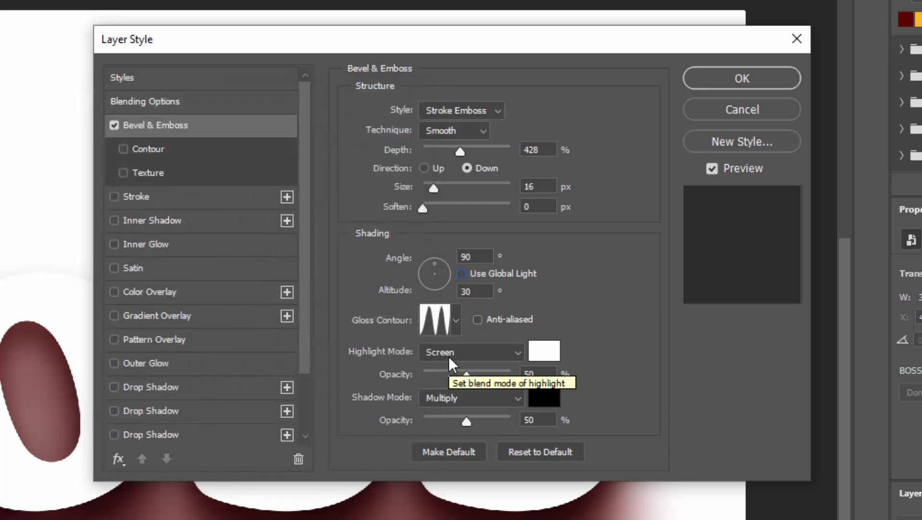
Set the bevel's highlight mode to Color Dodge with 100% opacity
{"action": "left_click", "coordinate": [449, 352]}
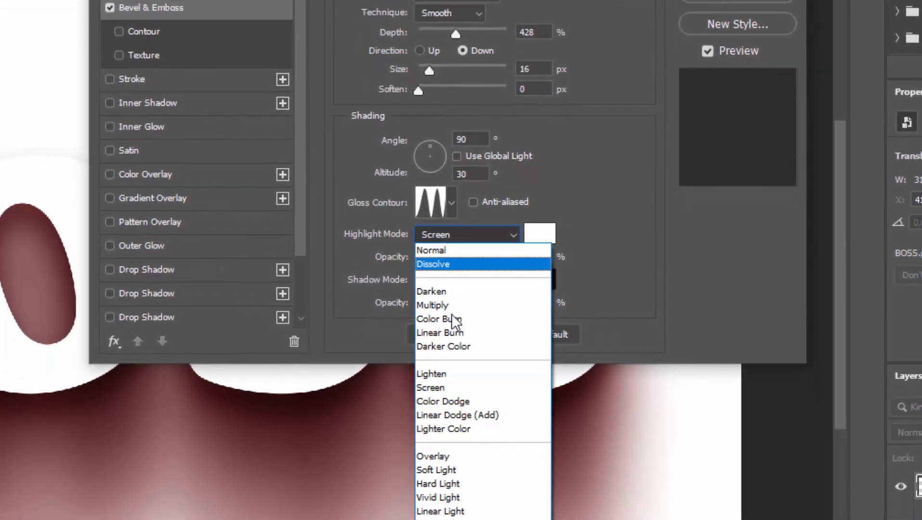
{"action": "left_click", "coordinate": [461, 517]}
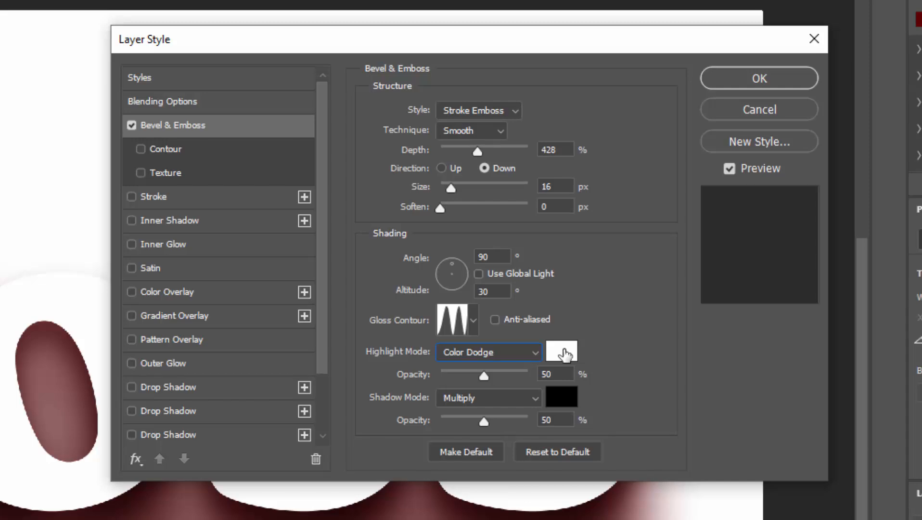
{"action": "key", "text": "Tab"}
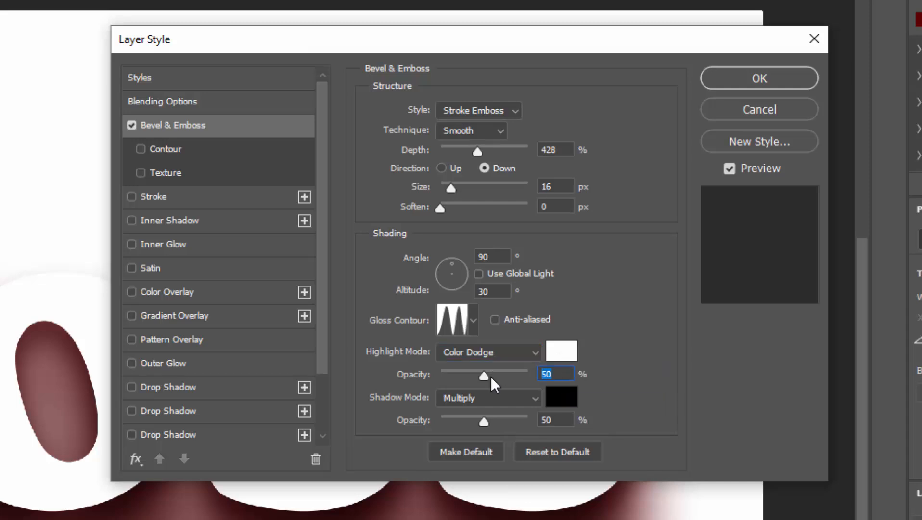
{"action": "type", "text": "100"}
Set the bevel's shadow mode to Linear Burn with 14% opacity and enable the bevel's Contour
{"action": "left_click", "coordinate": [491, 394]}
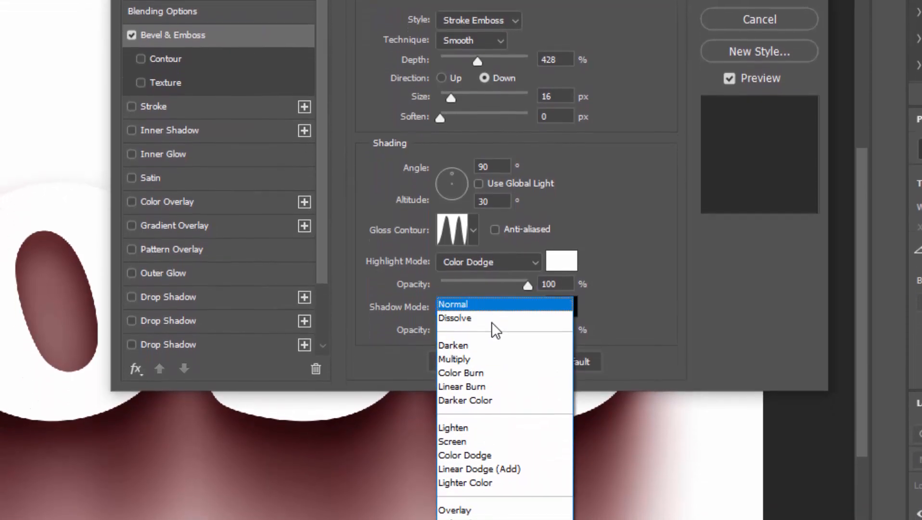
{"action": "left_click", "coordinate": [480, 387]}
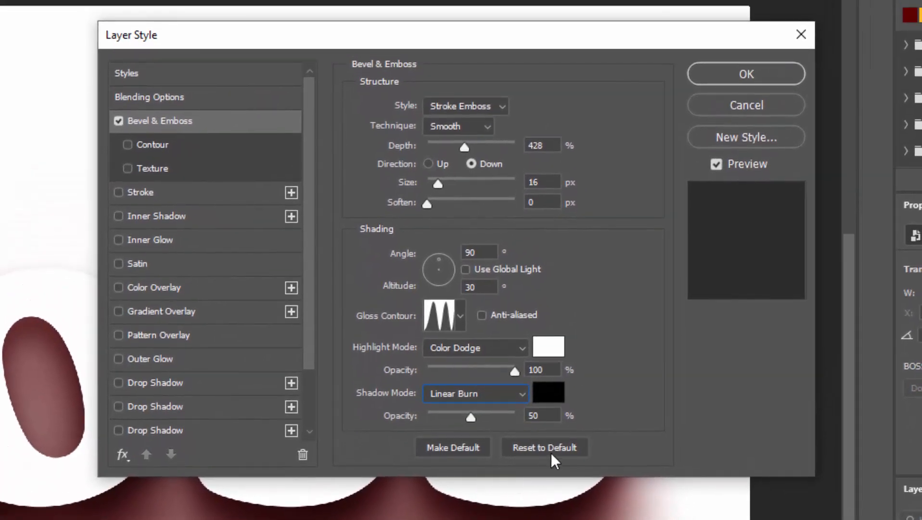
{"action": "left_click", "coordinate": [553, 417]}
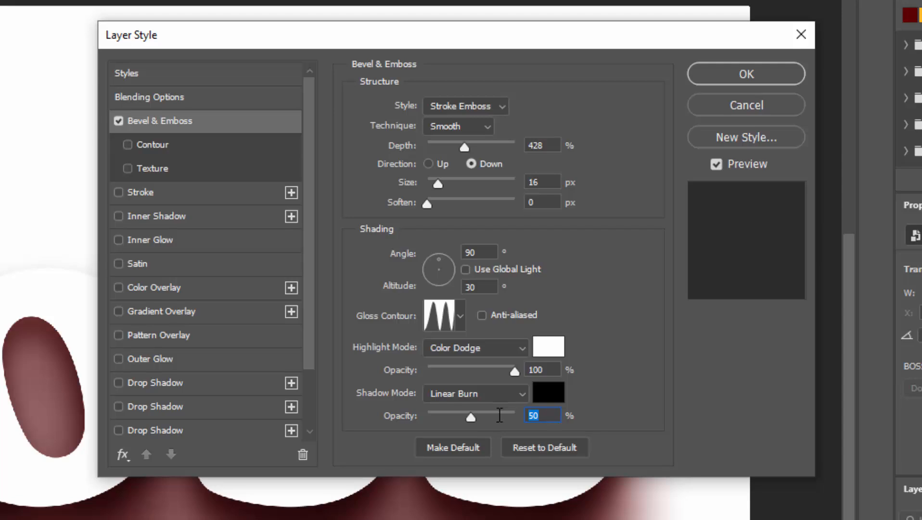
{"action": "type", "text": "14"}
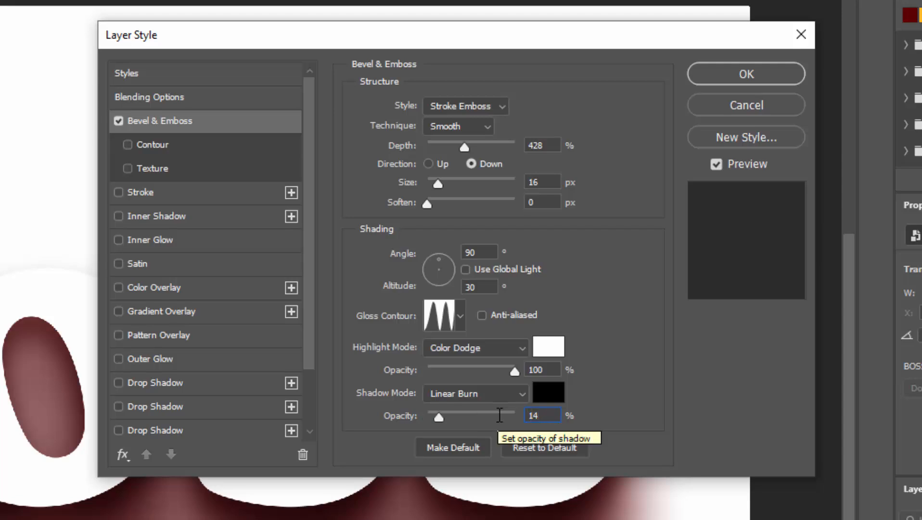
{"action": "left_click", "coordinate": [152, 147]}
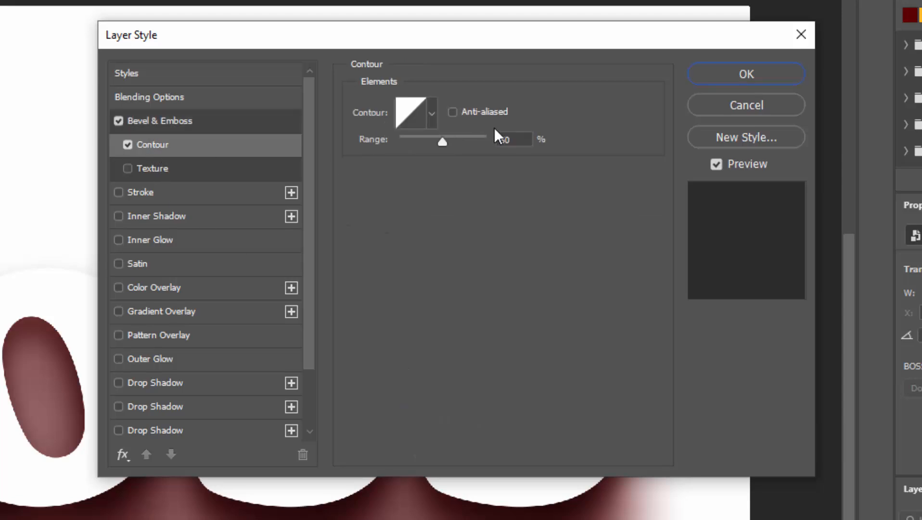
{"action": "left_click", "coordinate": [515, 139]}
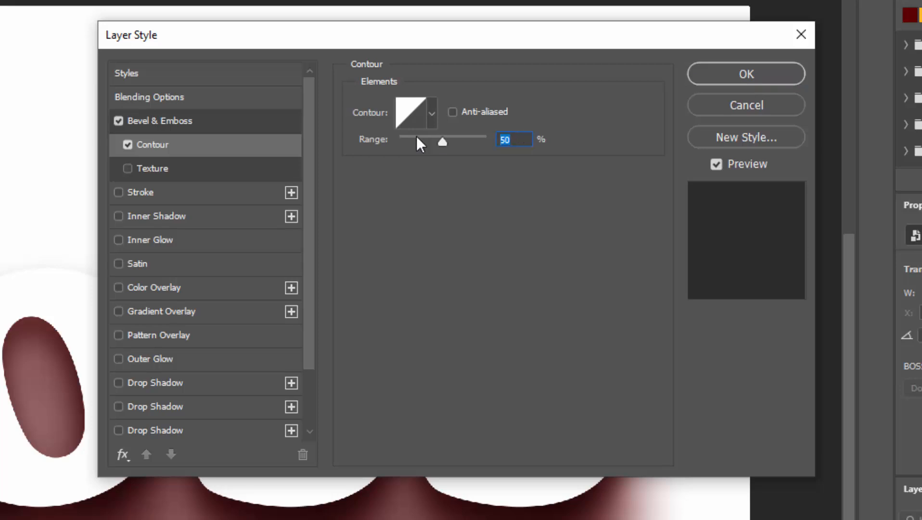
Add a 54 px inside stroke to the BOSS copy layer in light gray cccccc
{"action": "left_click", "coordinate": [168, 190]}
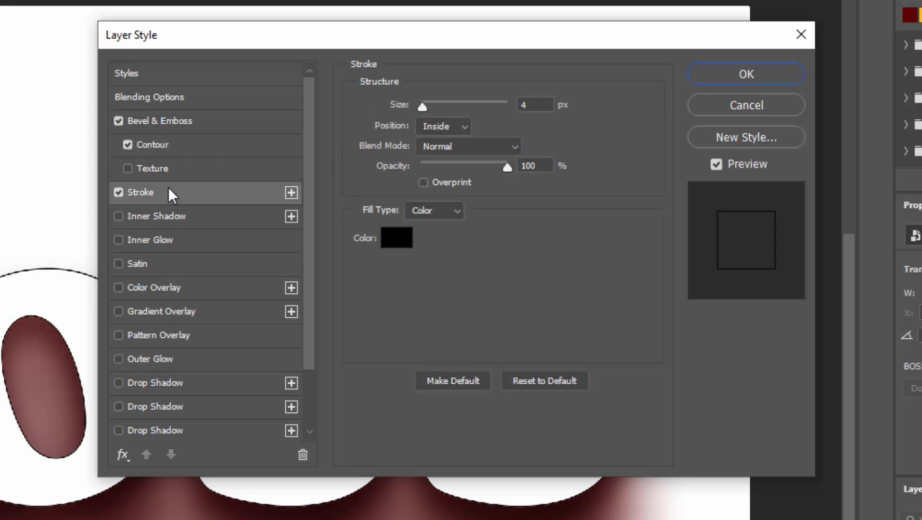
{"action": "left_click", "coordinate": [538, 101]}
{"action": "type", "text": "54"}
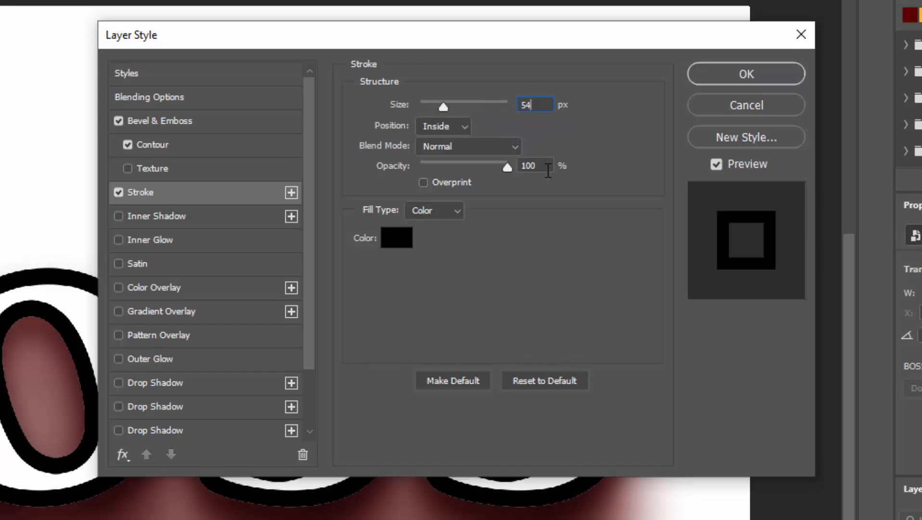
{"action": "left_click", "coordinate": [404, 244]}
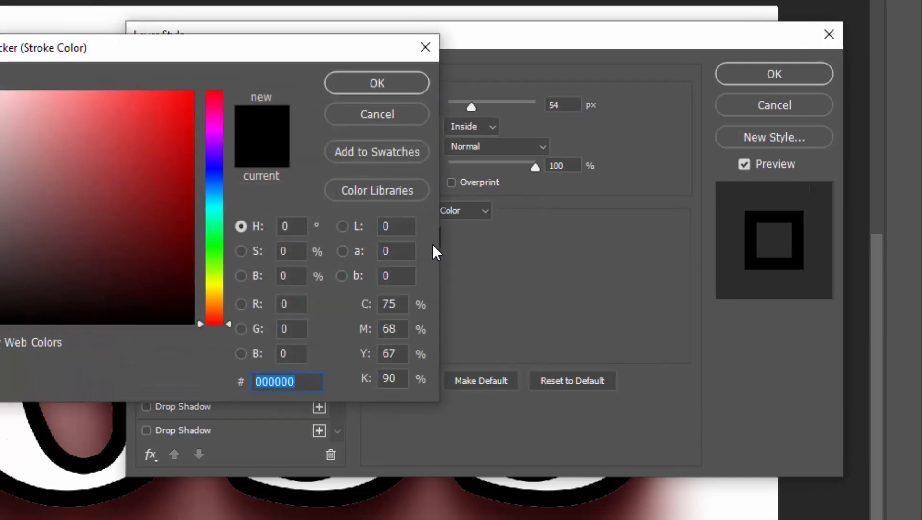
{"action": "type", "text": "ccccc"}
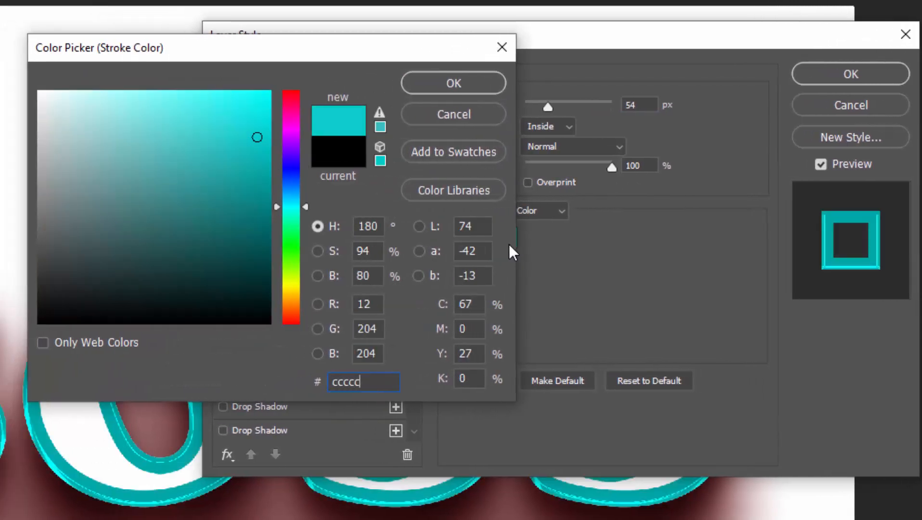
{"action": "type", "text": "c"}
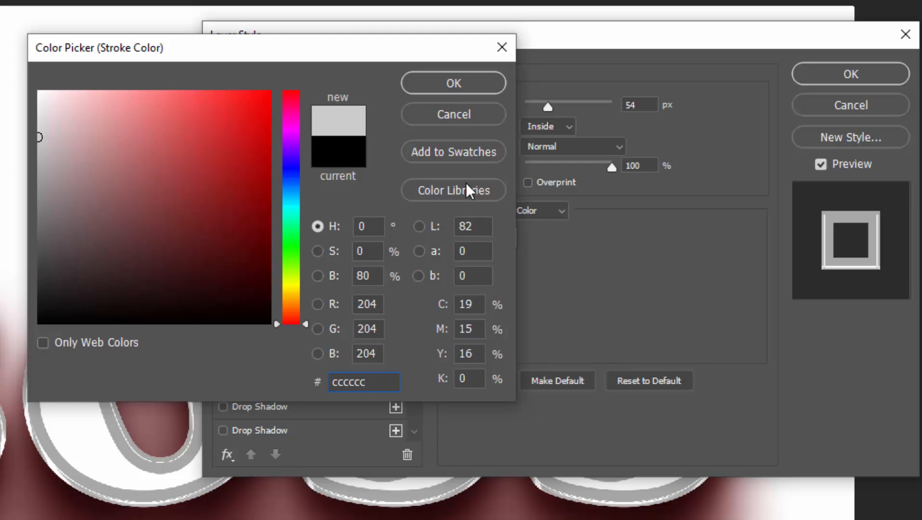
{"action": "left_click", "coordinate": [453, 85]}
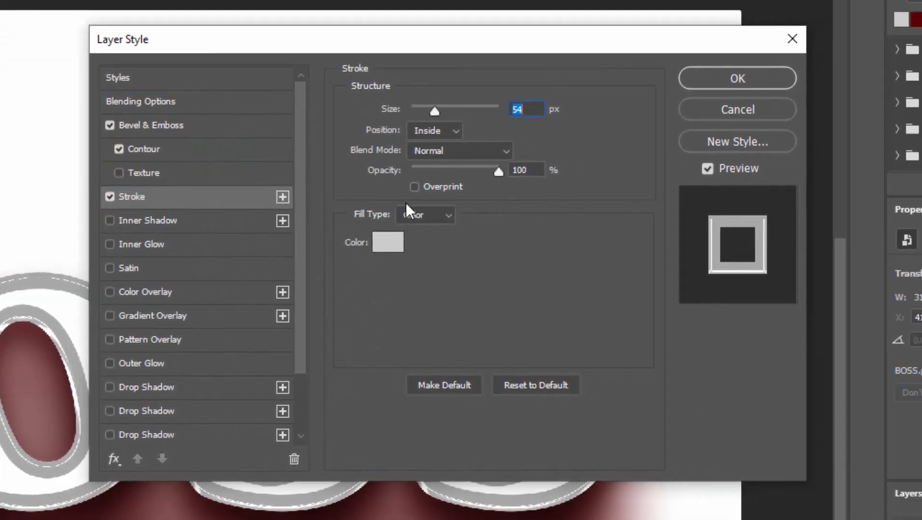
Apply the BOSS copy layer's style and duplicate the layer repeatedly with the last transform until the stack reaches BOSS copy 30
{"action": "left_click", "coordinate": [702, 78]}
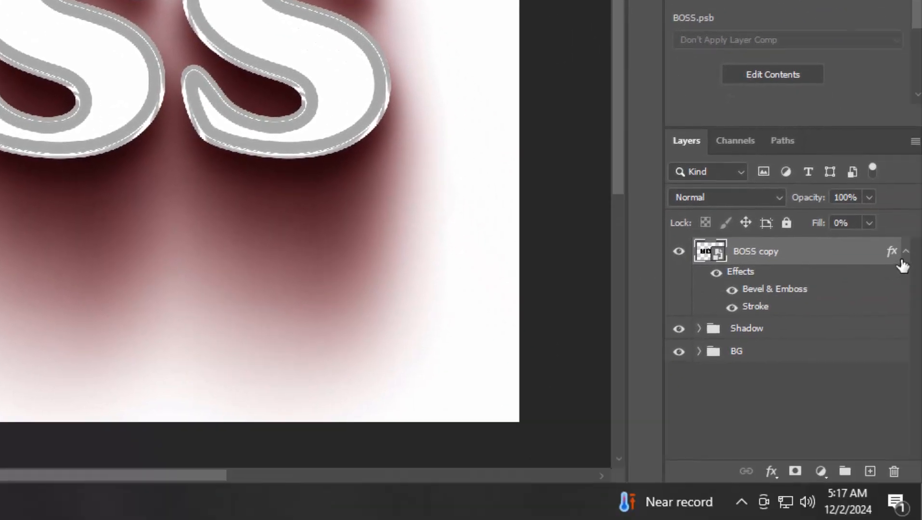
{"action": "left_click", "coordinate": [905, 252]}
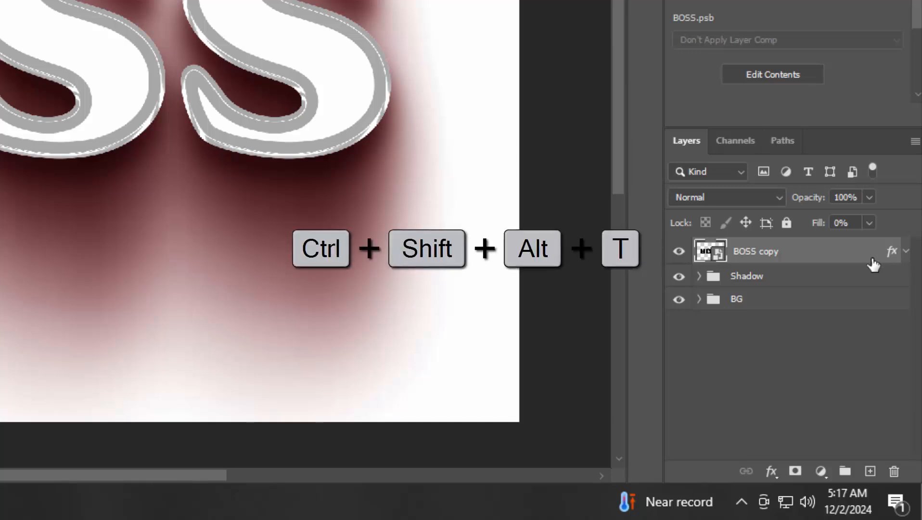
{"action": "key", "text": "ctrl+shift+alt+t"}
{"action": "key", "text": "ctrl+shift+alt+t"}
{"action": "key", "text": "ctrl+shift+alt+t"}
{"action": "key", "text": "ctrl+shift+alt+t"}
{"action": "key", "text": "ctrl+shift+alt+t"}
{"action": "key", "text": "ctrl+shift+alt+t"}
{"action": "key", "text": "ctrl+shift+alt+t"}
{"action": "key", "text": "ctrl+shift+alt+t"}
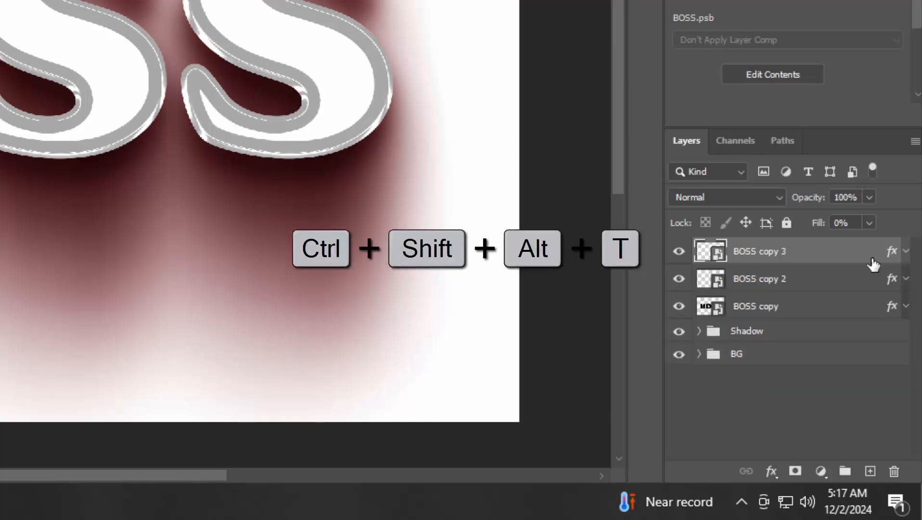
{"action": "key", "text": "ctrl+shift+alt+t"}
{"action": "key", "text": "ctrl+shift+alt+t"}
{"action": "key", "text": "ctrl+shift+alt+t"}
{"action": "key", "text": "ctrl+shift+alt+t"}
{"action": "key", "text": "ctrl+shift+alt+t"}
{"action": "key", "text": "ctrl+shift+alt+t"}
{"action": "key", "text": "ctrl+shift+alt+t"}
{"action": "key", "text": "ctrl+shift+alt+t"}
{"action": "key", "text": "ctrl+shift+alt+t"}
{"action": "key", "text": "ctrl+shift+alt+t"}
{"action": "key", "text": "ctrl+shift+alt+t"}
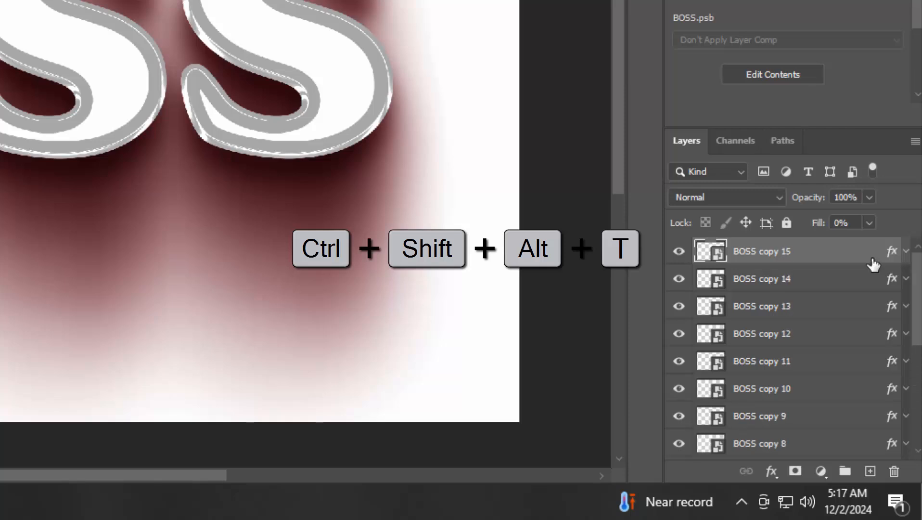
{"action": "key", "text": "ctrl+shift+alt+t"}
{"action": "key", "text": "ctrl+shift+alt+t"}
{"action": "key", "text": "ctrl+shift+alt+t"}
{"action": "key", "text": "ctrl+shift+alt+t"}
{"action": "key", "text": "ctrl+shift+alt+t"}
{"action": "key", "text": "ctrl+shift+alt+t"}
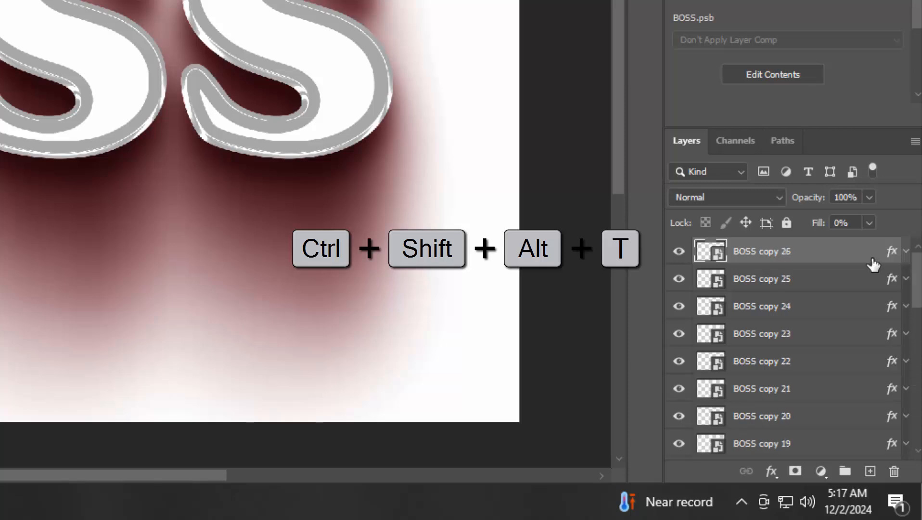
{"action": "key", "text": "ctrl+shift+alt+t"}
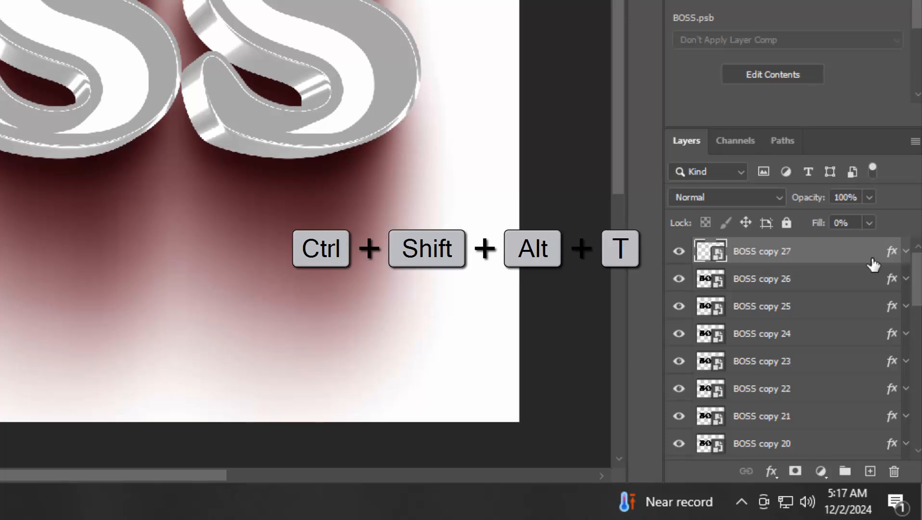
{"action": "key", "text": "ctrl+shift+alt+t"}
{"action": "key", "text": "ctrl+shift+alt+t"}
{"action": "key", "text": "ctrl+shift+alt+t"}
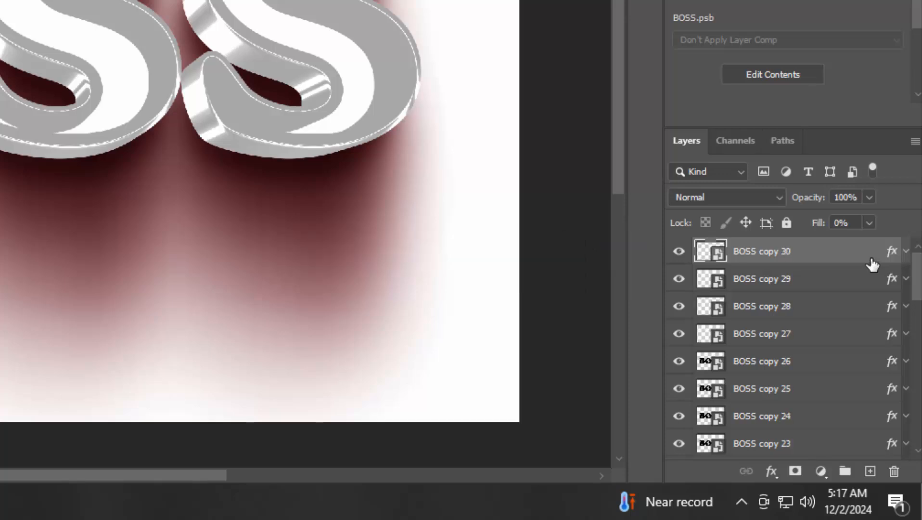
Clear the layer style from the BOSS copy 30 layer
{"action": "right_click", "coordinate": [872, 265]}
{"action": "left_click", "coordinate": [736, 199]}
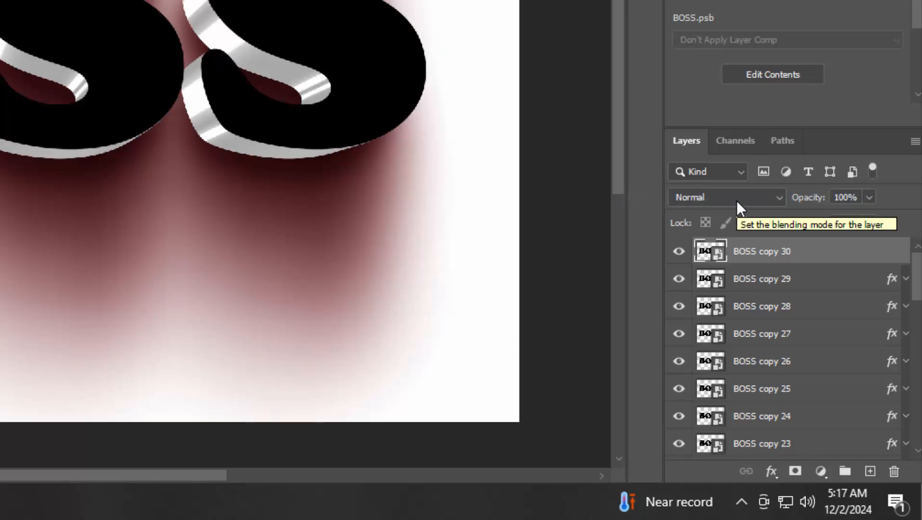
Group the layers from BOSS copy 29 down to BOSS copy and name the group Border
{"action": "left_click", "coordinate": [809, 287]}
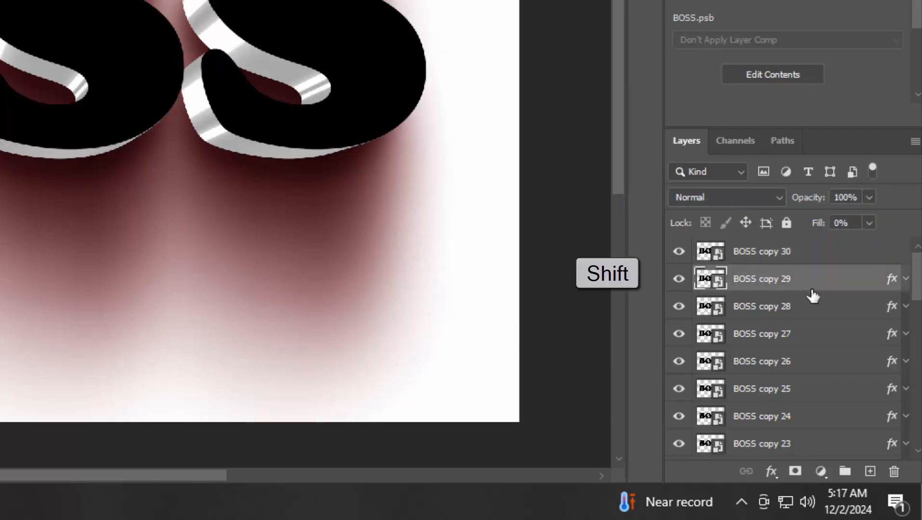
{"action": "scroll", "coordinate": [816, 328], "scroll_direction": "down", "scroll_amount": 4}
{"action": "scroll", "coordinate": [816, 361], "scroll_direction": "down", "scroll_amount": 6}
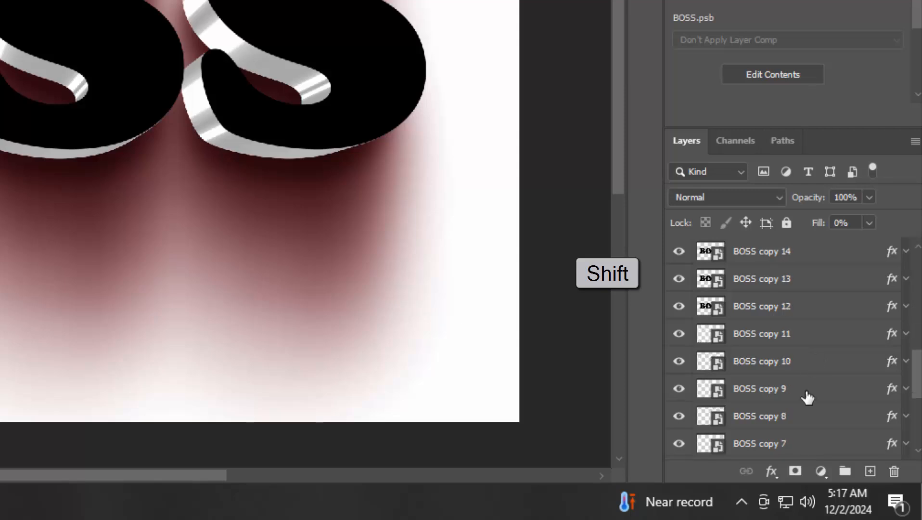
{"action": "left_click", "coordinate": [800, 409], "text": "shift"}
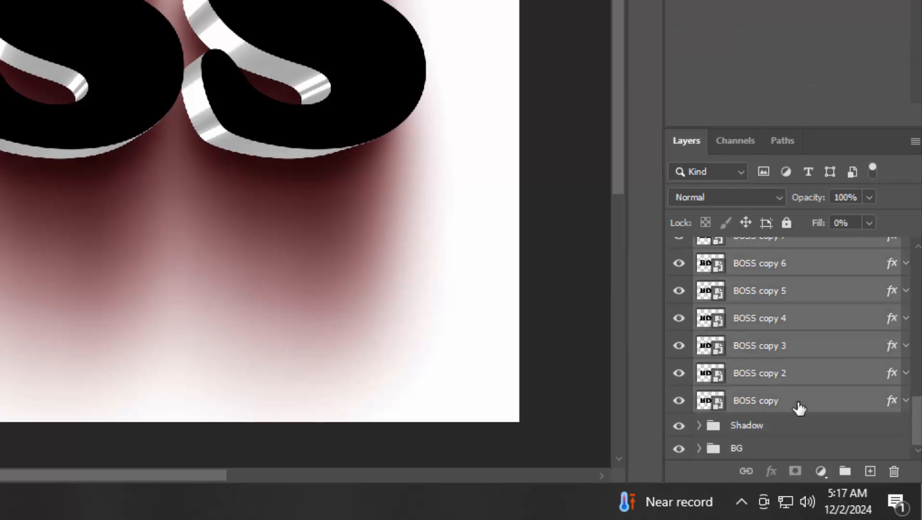
{"action": "key", "text": "ctrl+g"}
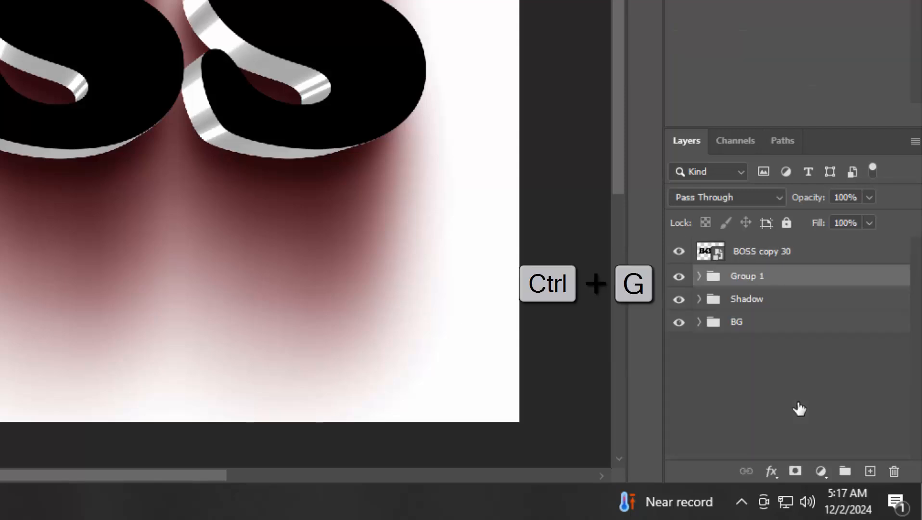
{"action": "double_click", "coordinate": [746, 275]}
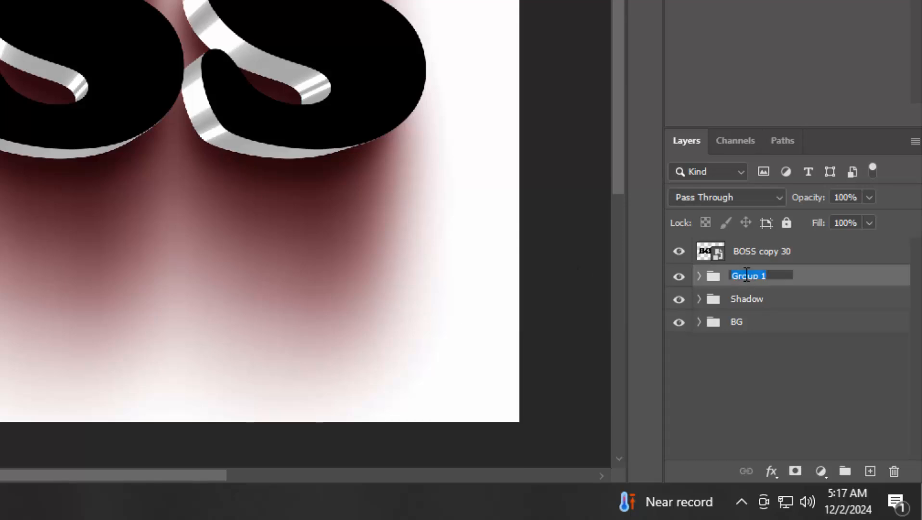
{"action": "type", "text": "Border"}
{"action": "key", "text": "Return"}
Add a Bevel & Emboss effect with the Inner Bevel style to the Border group
{"action": "left_click", "coordinate": [772, 469]}
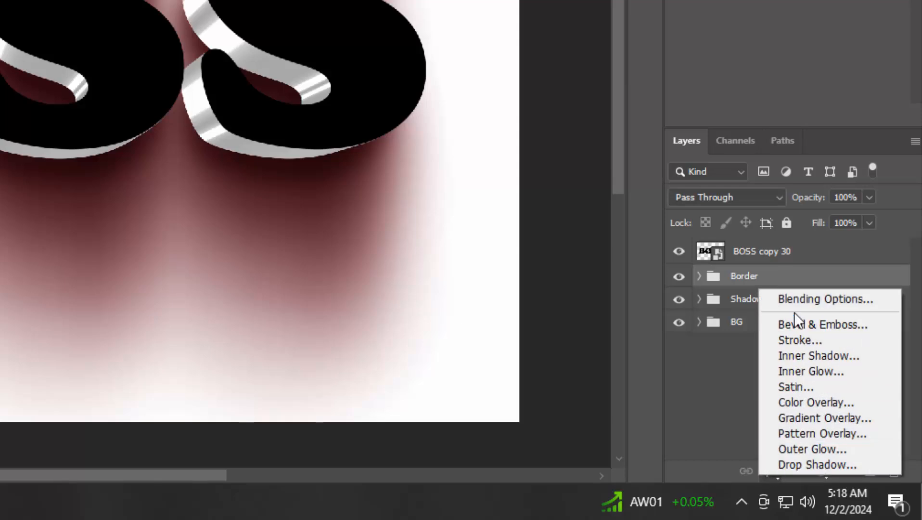
{"action": "left_click", "coordinate": [795, 299]}
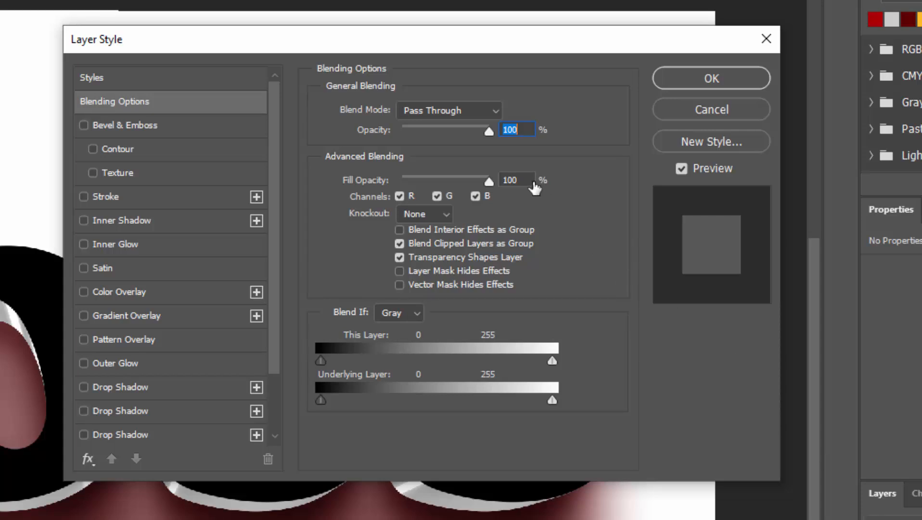
{"action": "left_click_drag", "start_coordinate": [524, 181], "coordinate": [481, 181]}
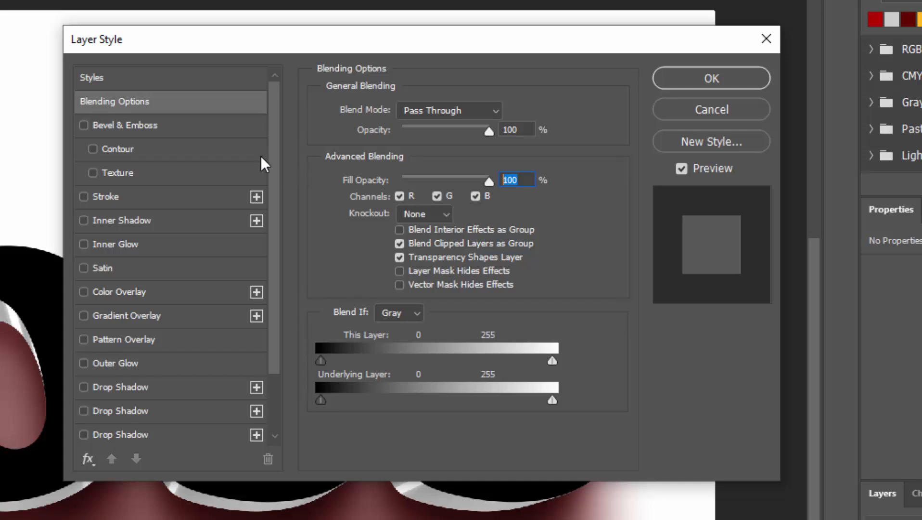
{"action": "left_click", "coordinate": [131, 124]}
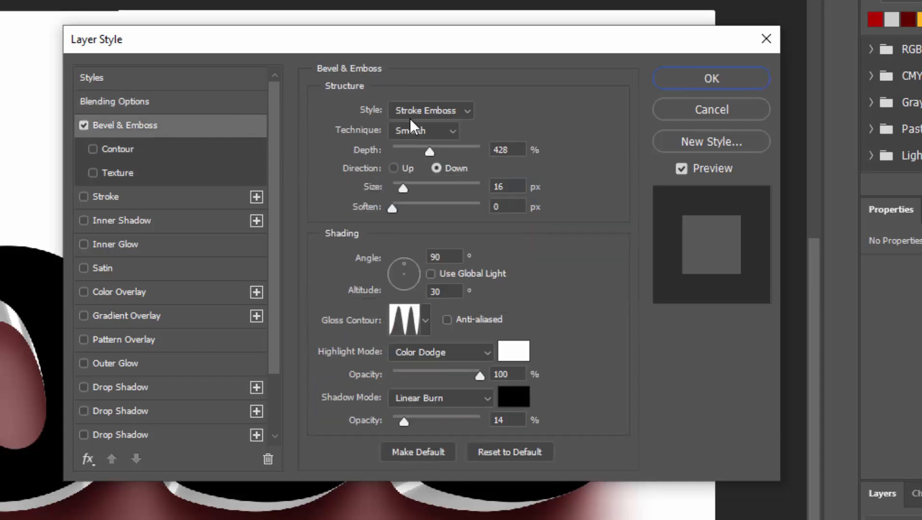
{"action": "left_click", "coordinate": [423, 106]}
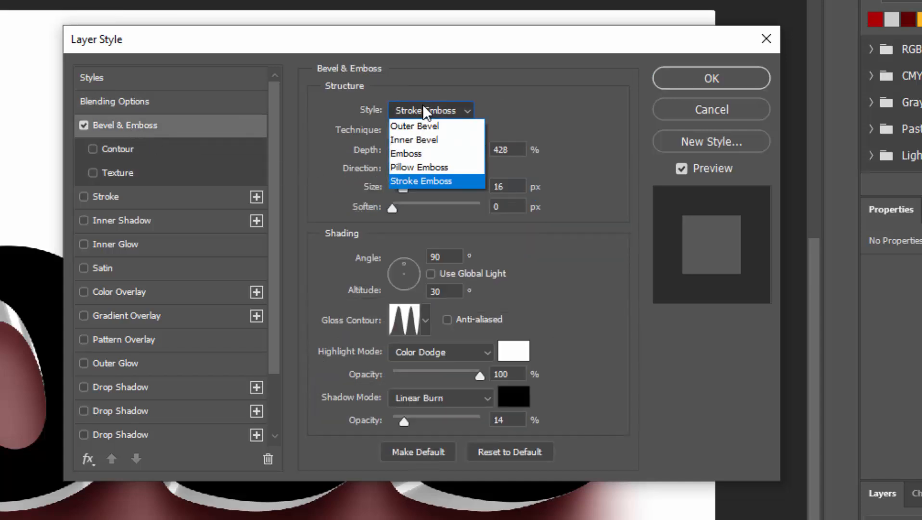
{"action": "left_click", "coordinate": [425, 139]}
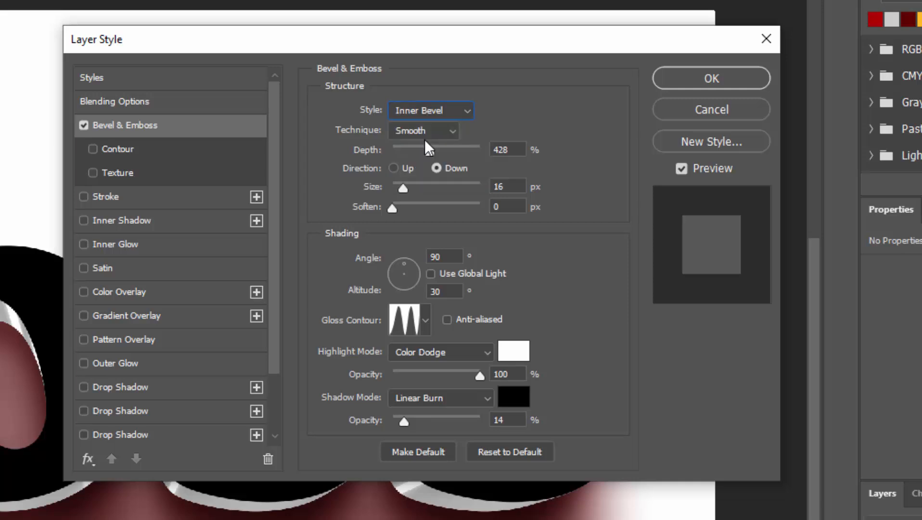
Set the Border group's bevel to 93% depth, Up direction, 133 px size and 16 px soften
{"action": "double_click", "coordinate": [518, 153]}
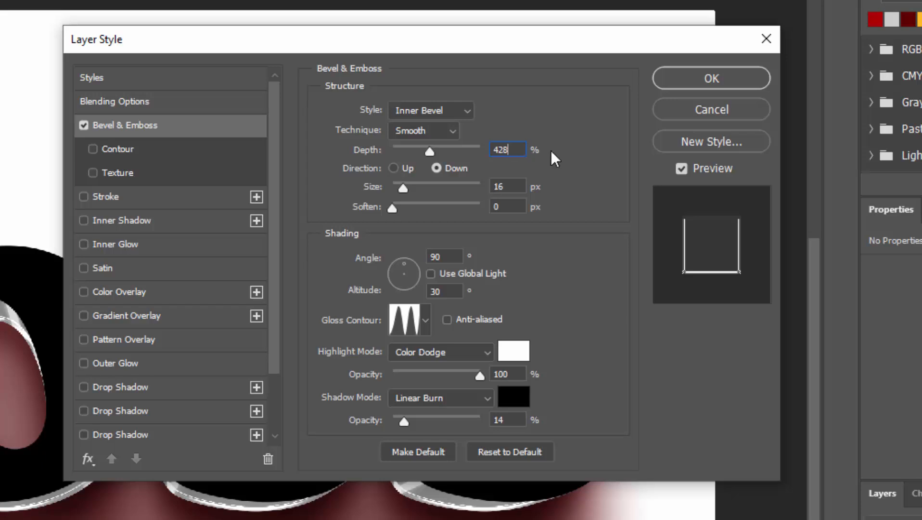
{"action": "type", "text": "93"}
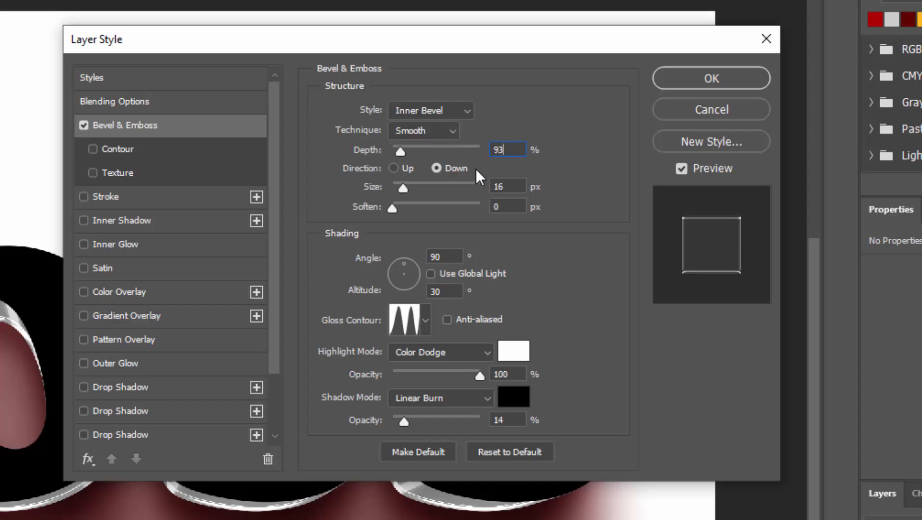
{"action": "left_click", "coordinate": [393, 168]}
{"action": "left_click", "coordinate": [504, 186]}
{"action": "double_click", "coordinate": [504, 186]}
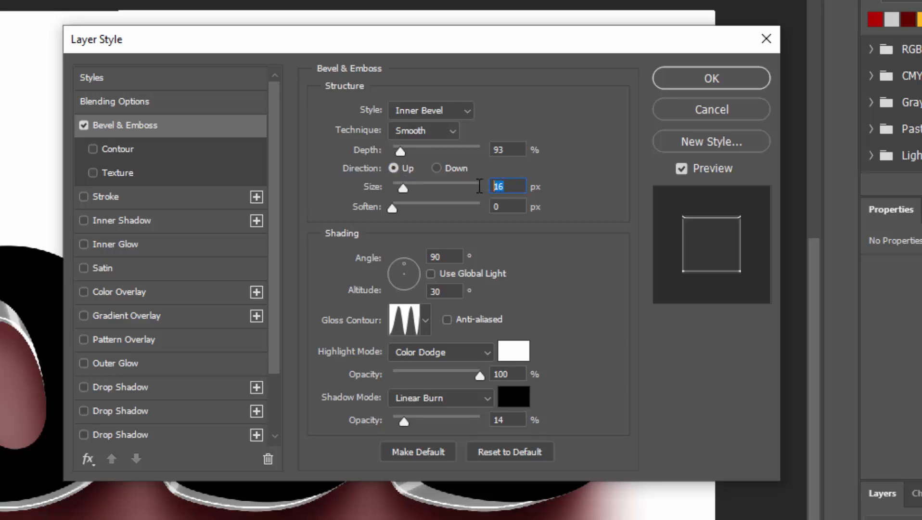
{"action": "type", "text": "13"}
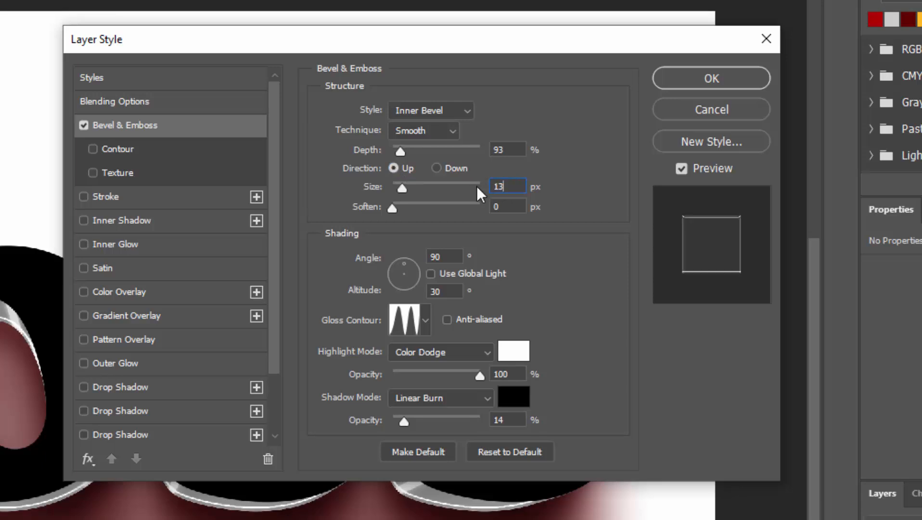
{"action": "type", "text": "3"}
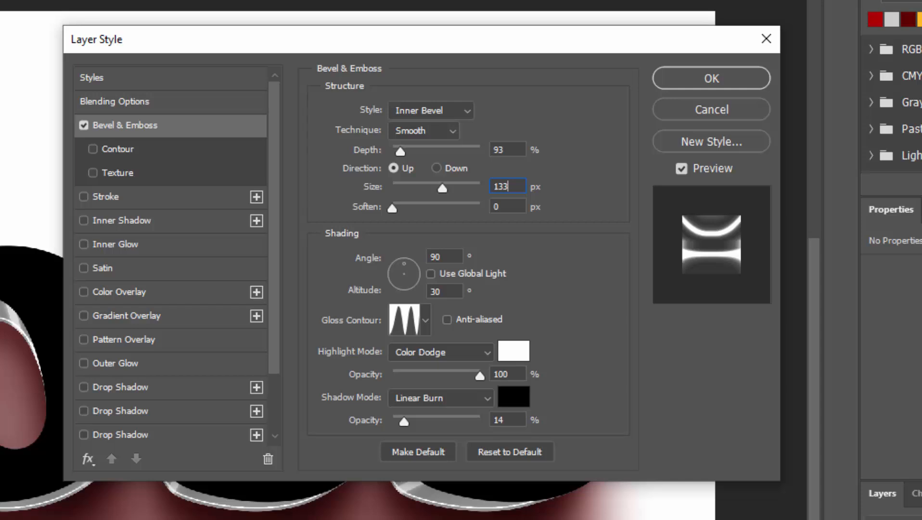
{"action": "key", "text": "Tab"}
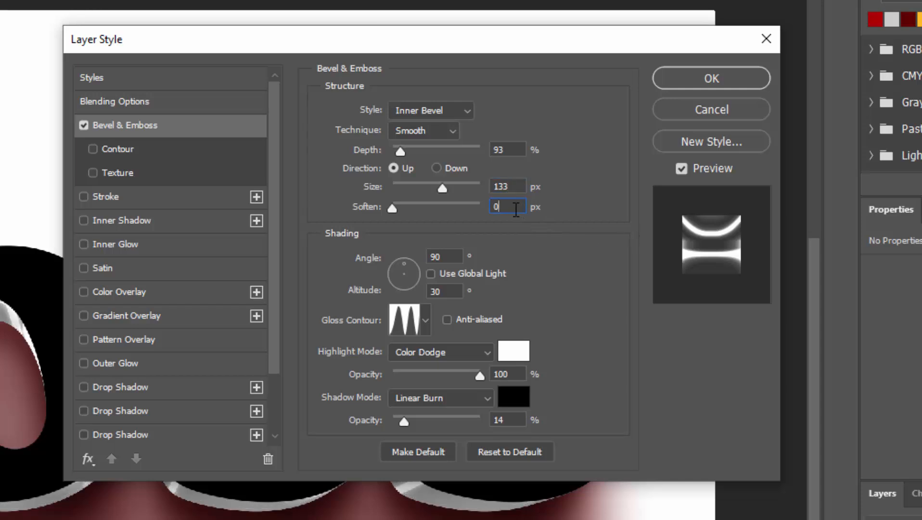
{"action": "type", "text": "16"}
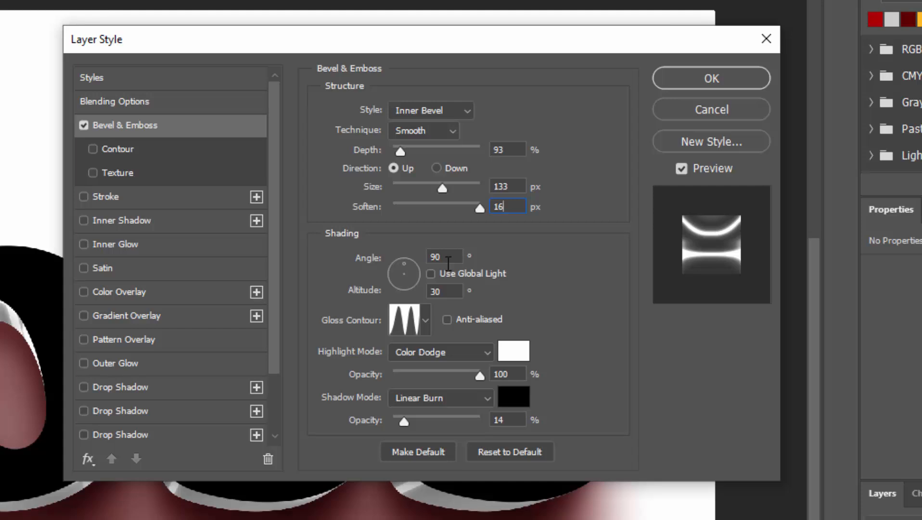
Change the gloss contour of the Border group's bevel to the Linear preset
{"action": "left_click", "coordinate": [416, 313]}
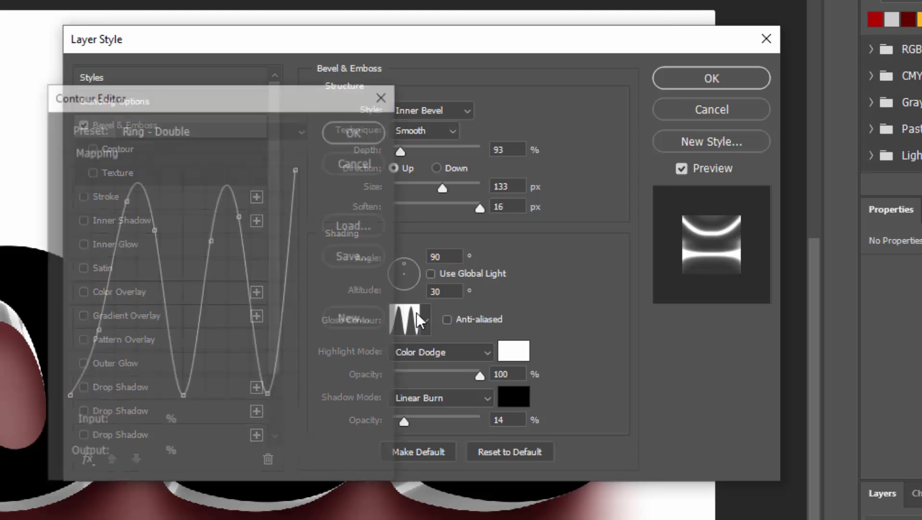
{"action": "left_click", "coordinate": [183, 128]}
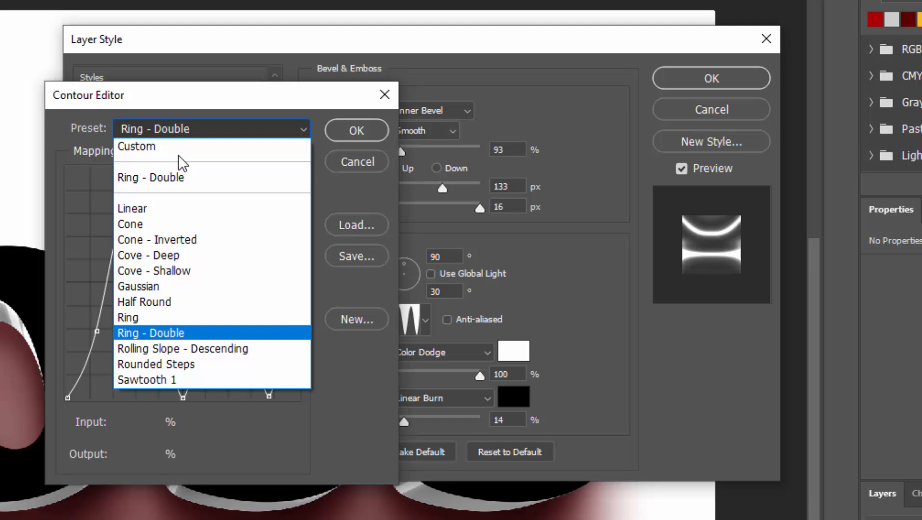
{"action": "left_click", "coordinate": [173, 208]}
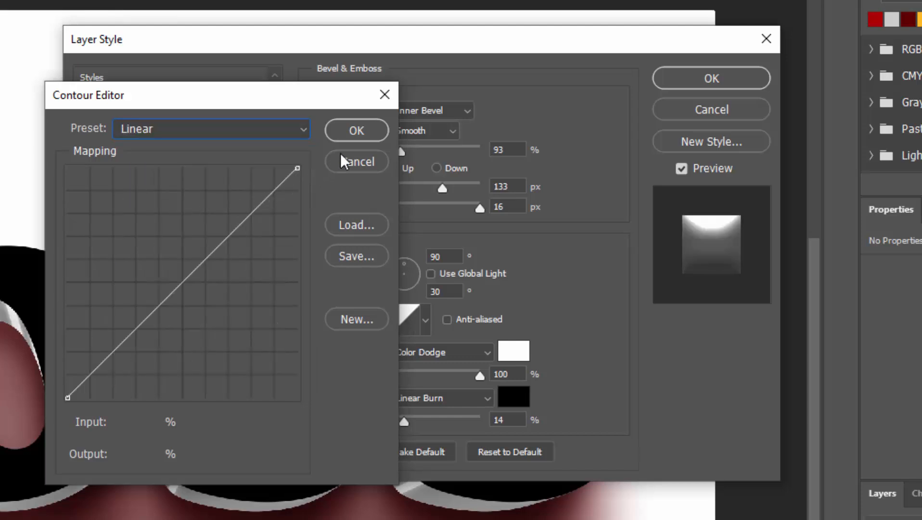
{"action": "left_click", "coordinate": [348, 132]}
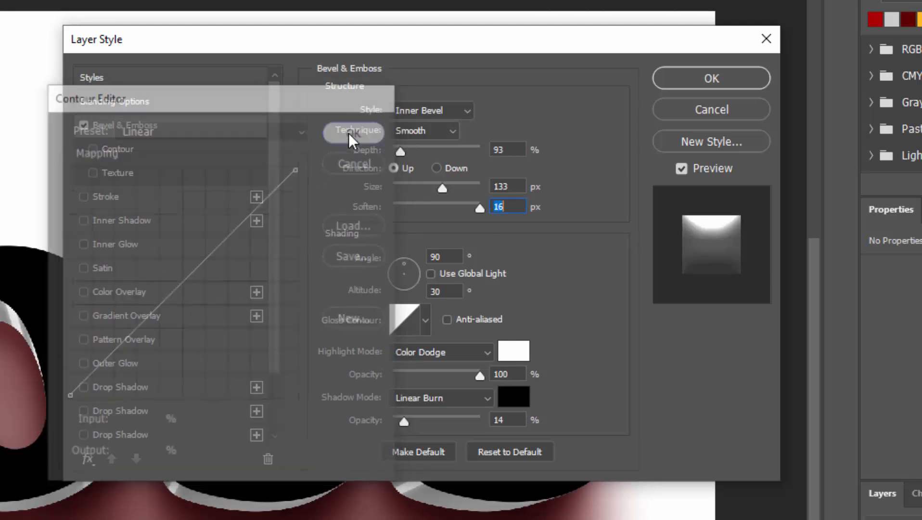
Set the bevel's highlight mode to Screen with 0% opacity
{"action": "left_click", "coordinate": [461, 347]}
{"action": "left_click", "coordinate": [419, 502]}
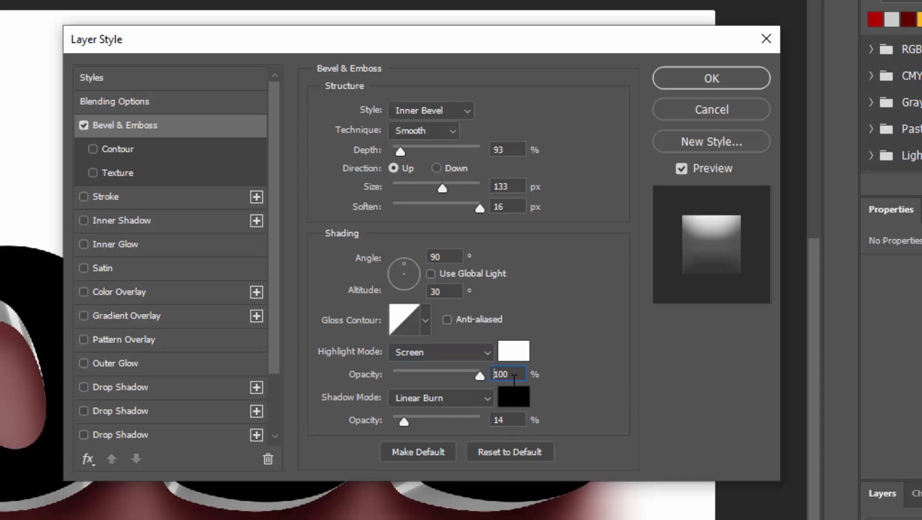
{"action": "left_click_drag", "start_coordinate": [510, 374], "coordinate": [488, 368]}
{"action": "type", "text": "0"}
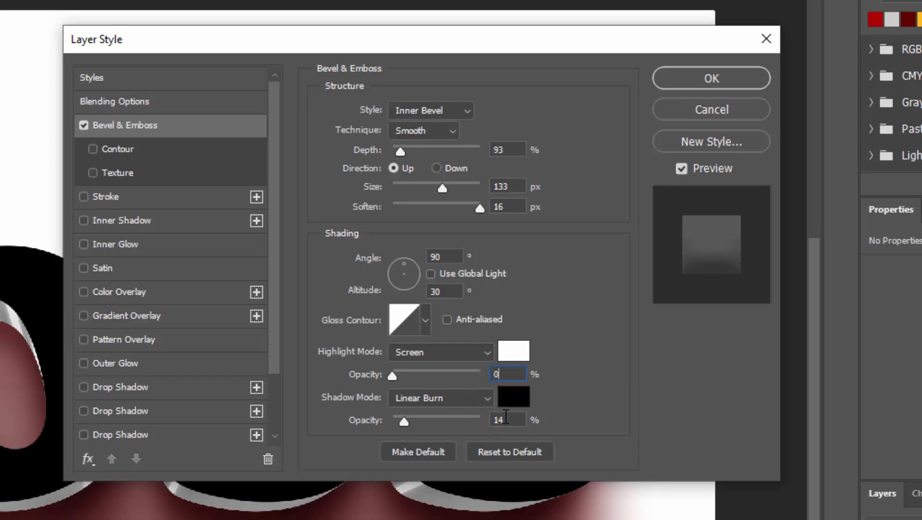
Set the opacity of the bevel's Linear Burn shadow to 11%
{"action": "left_click_drag", "start_coordinate": [509, 420], "coordinate": [488, 419]}
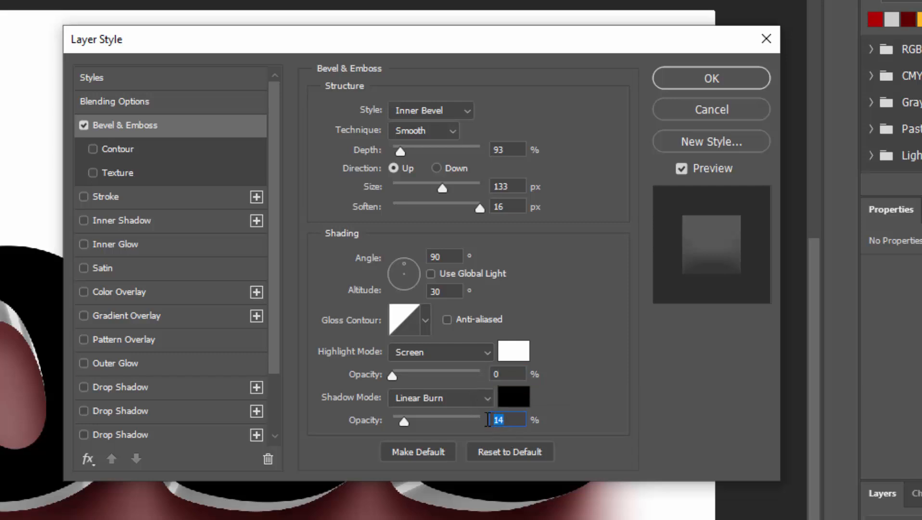
{"action": "type", "text": "1"}
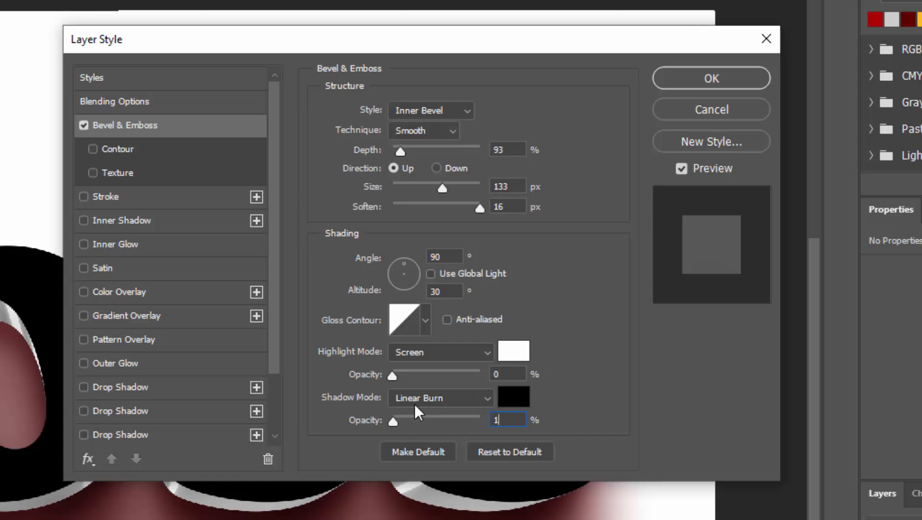
{"action": "type", "text": "1"}
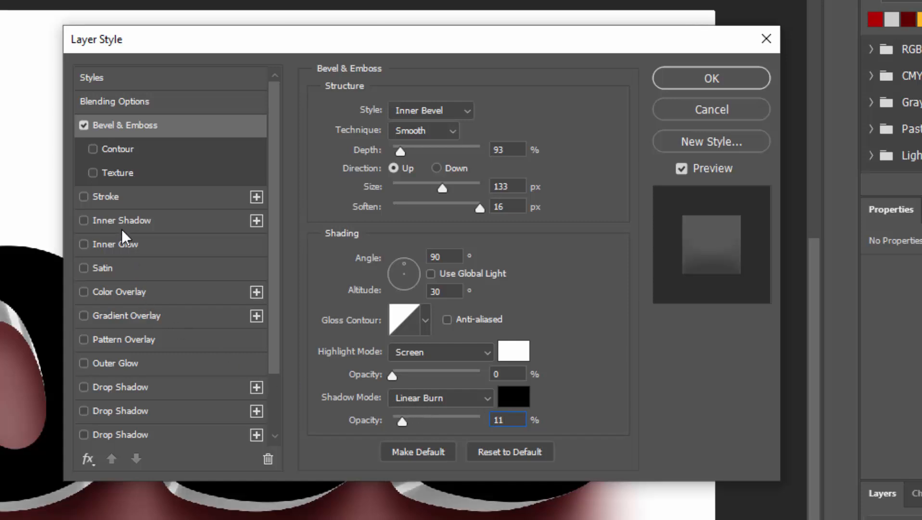
Add an Inner Glow to the Border group with Color Dodge blending, 45% opacity and 88 px size
{"action": "left_click", "coordinate": [121, 247]}
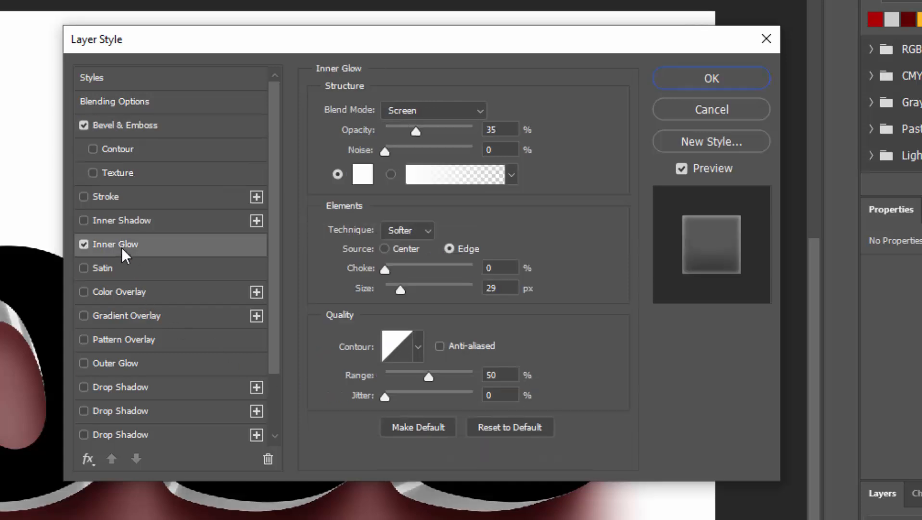
{"action": "left_click", "coordinate": [404, 108]}
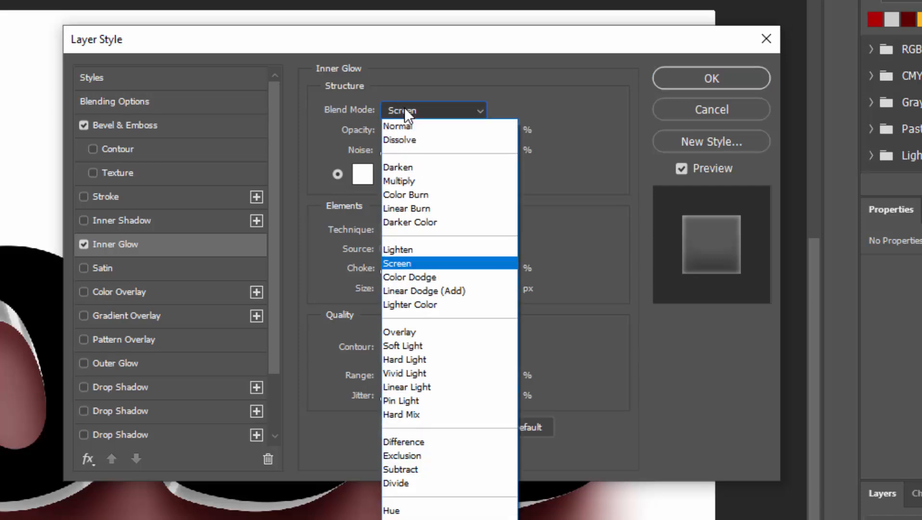
{"action": "left_click", "coordinate": [414, 276]}
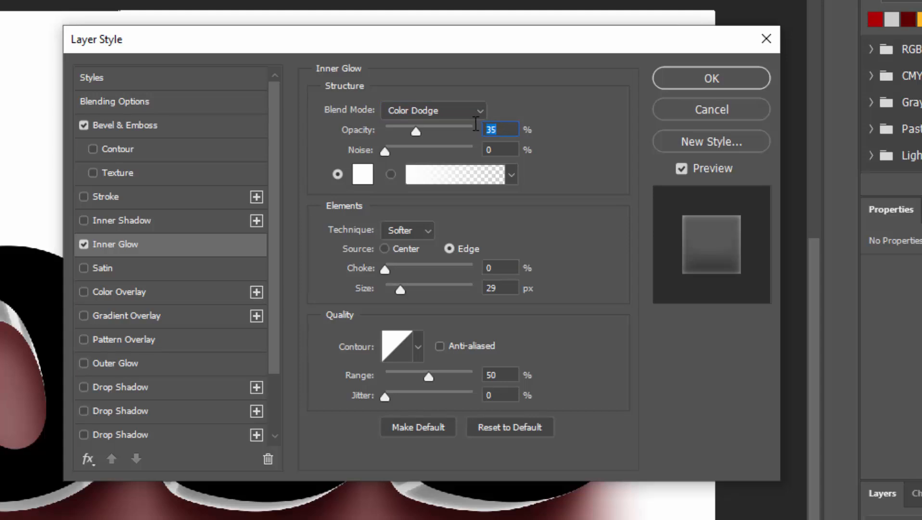
{"action": "type", "text": "45"}
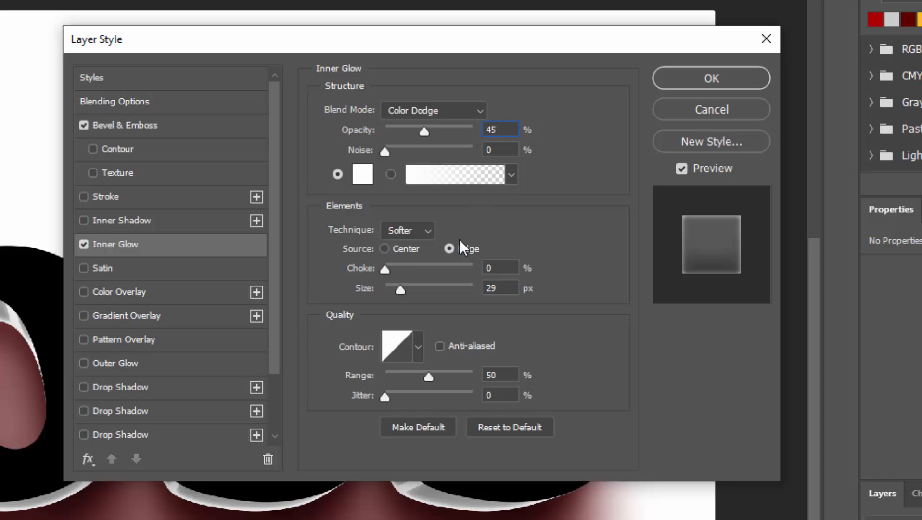
{"action": "left_click", "coordinate": [484, 288]}
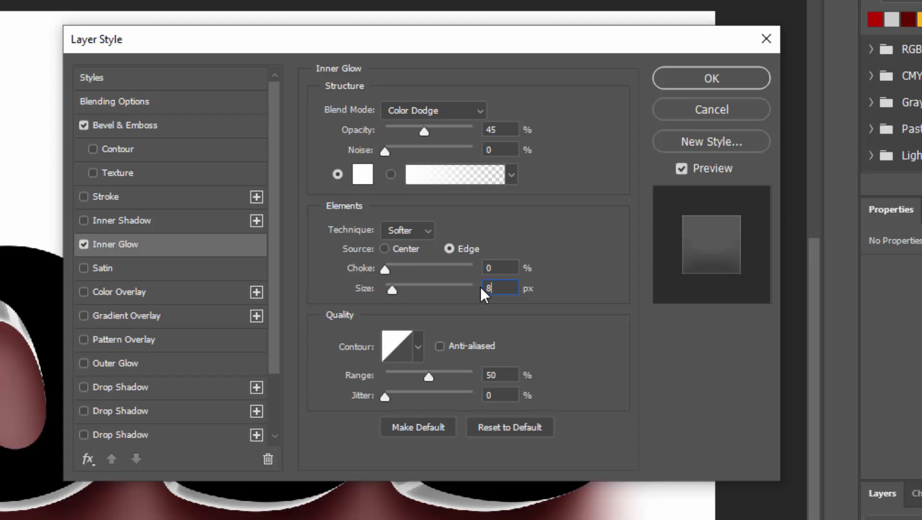
{"action": "type", "text": "8"}
{"action": "key", "text": "Return"}
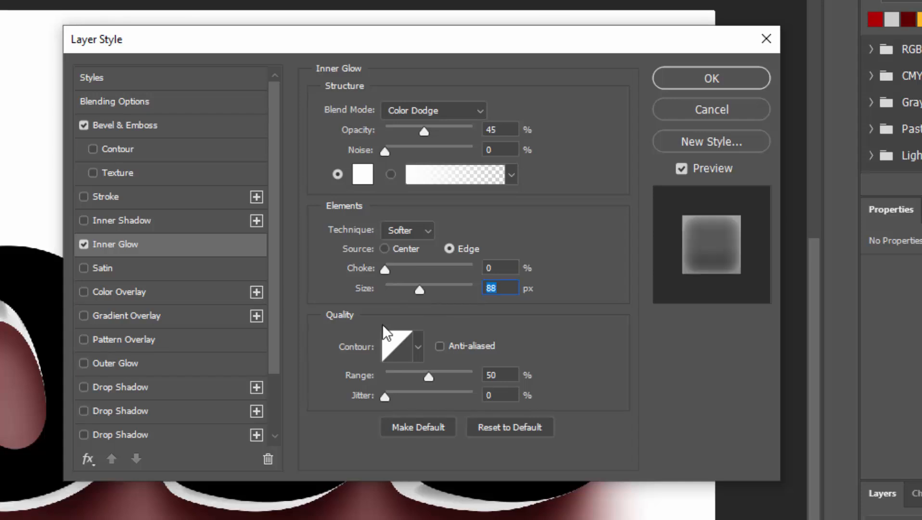
Apply a #d59927 Color Overlay in Linear Burn mode to the Border group and collapse its effects list
{"action": "left_click", "coordinate": [104, 295]}
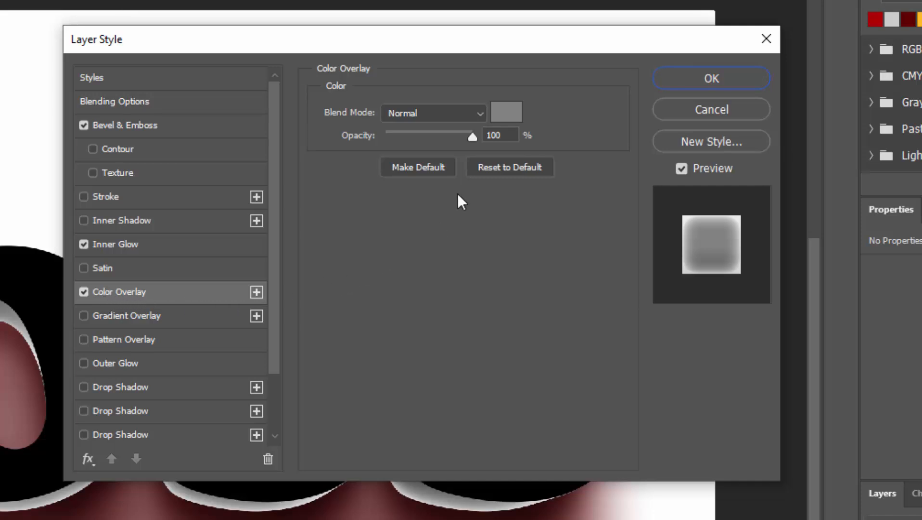
{"action": "left_click", "coordinate": [506, 113]}
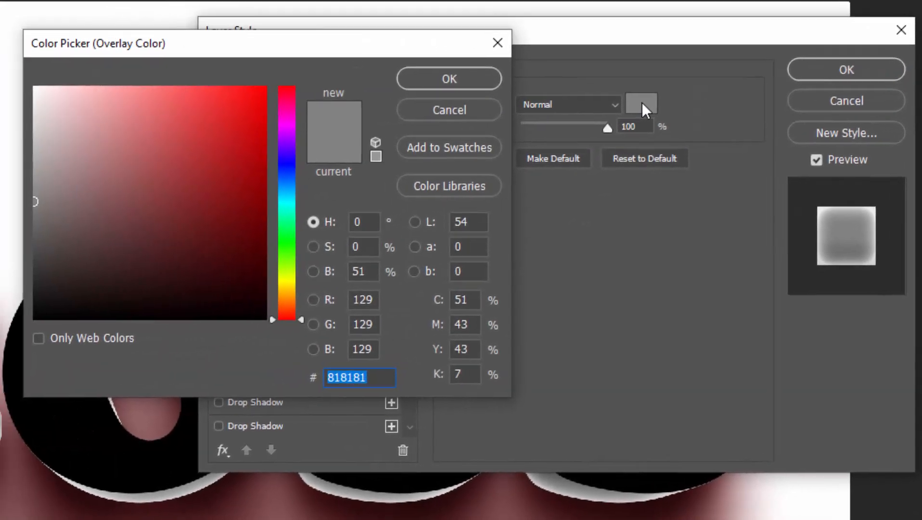
{"action": "type", "text": "d59"}
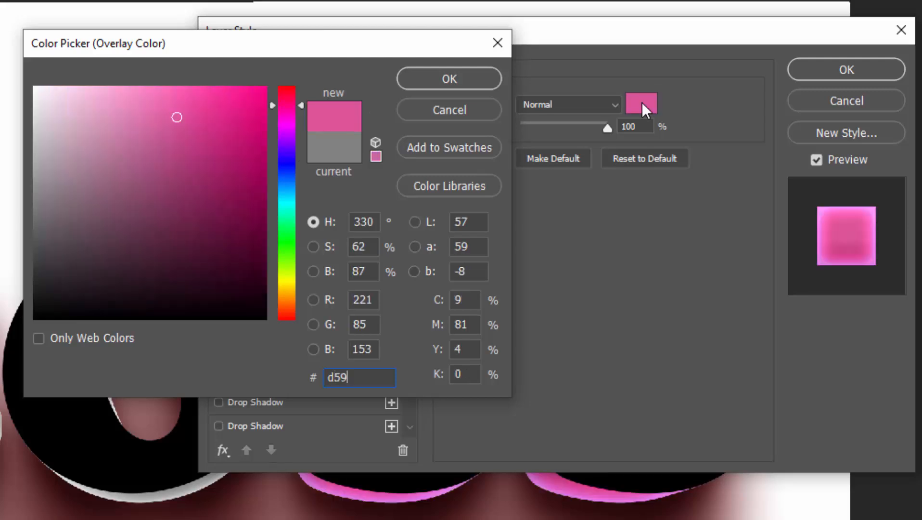
{"action": "type", "text": "927"}
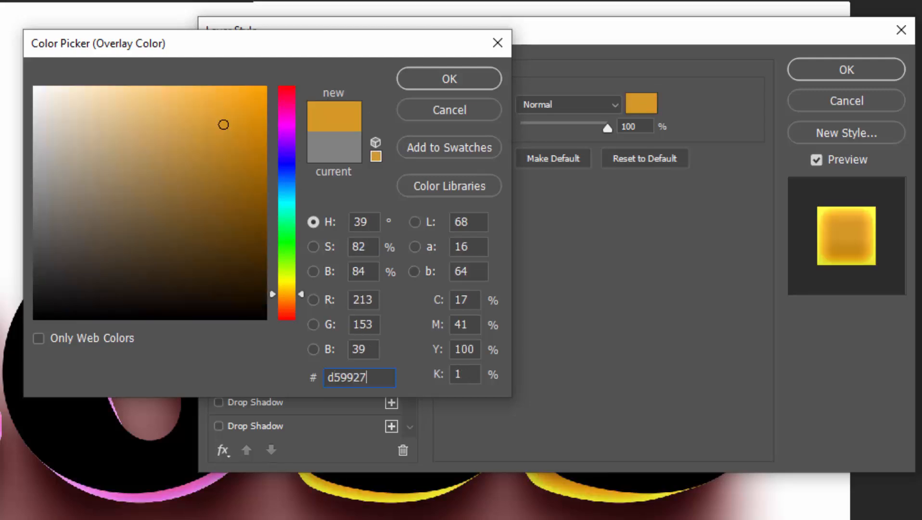
{"action": "left_click", "coordinate": [459, 79]}
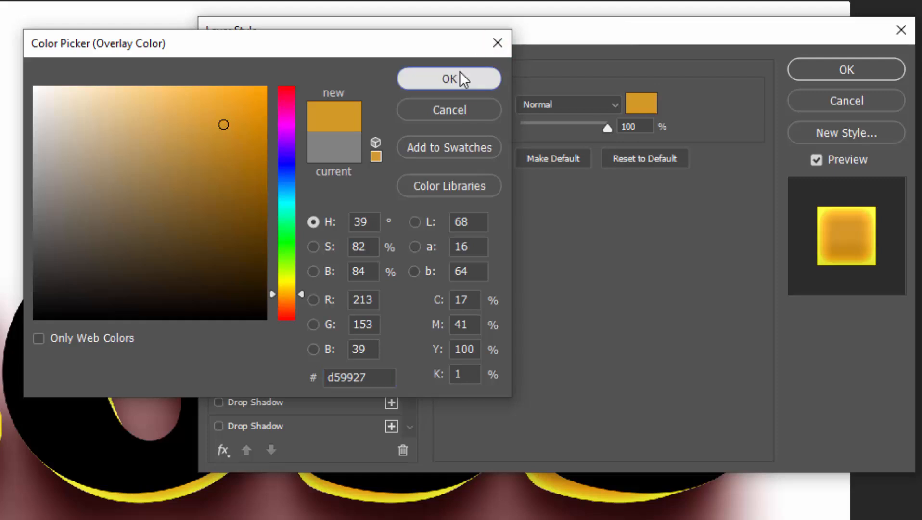
{"action": "left_click", "coordinate": [543, 103]}
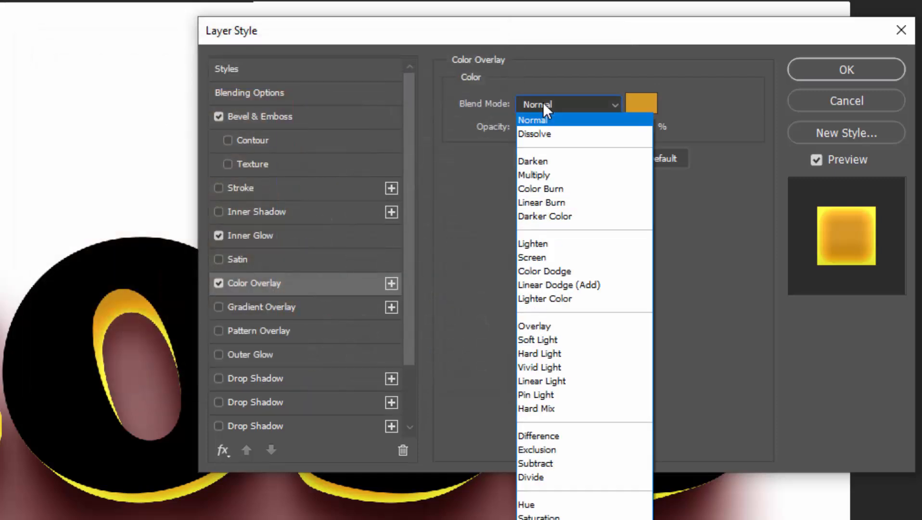
{"action": "left_click", "coordinate": [547, 202]}
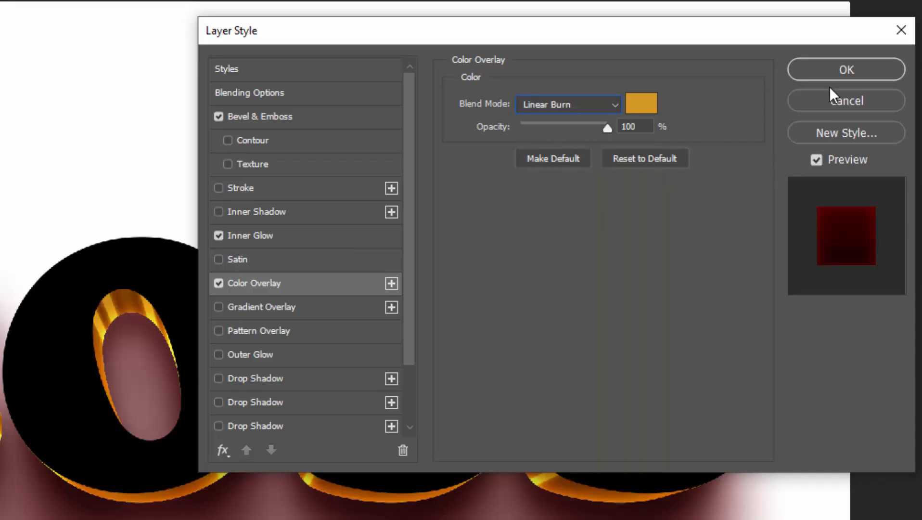
{"action": "left_click", "coordinate": [831, 70]}
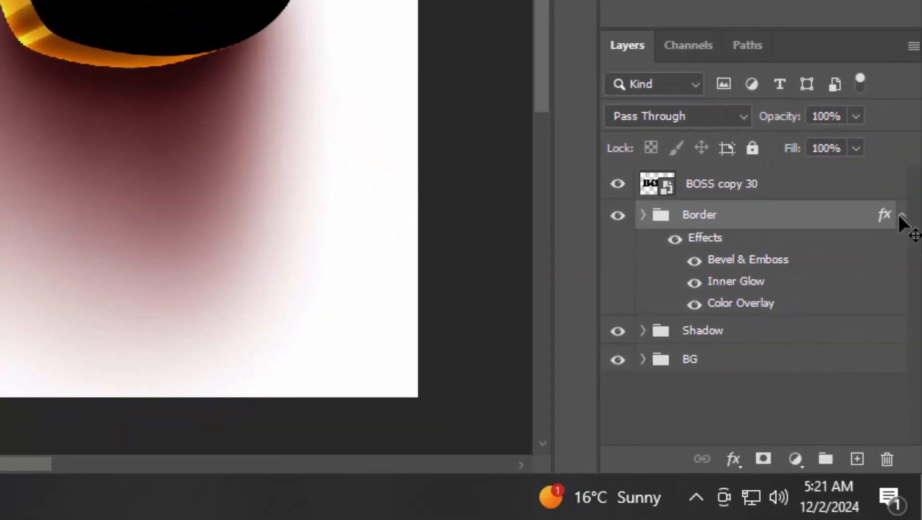
{"action": "left_click", "coordinate": [902, 217]}
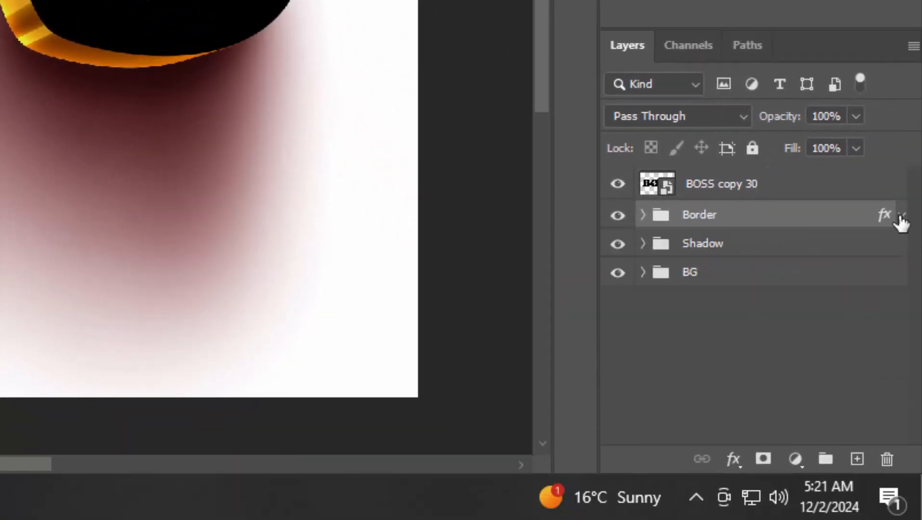
Set the fill opacity of the BOSS copy 30 layer to 0% in its blending options
{"action": "left_click", "coordinate": [787, 186]}
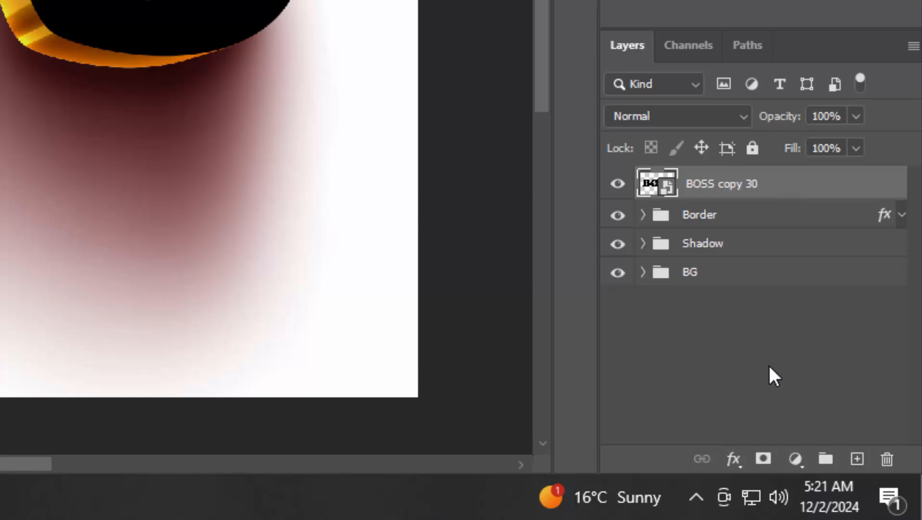
{"action": "left_click", "coordinate": [732, 459]}
{"action": "left_click", "coordinate": [761, 239]}
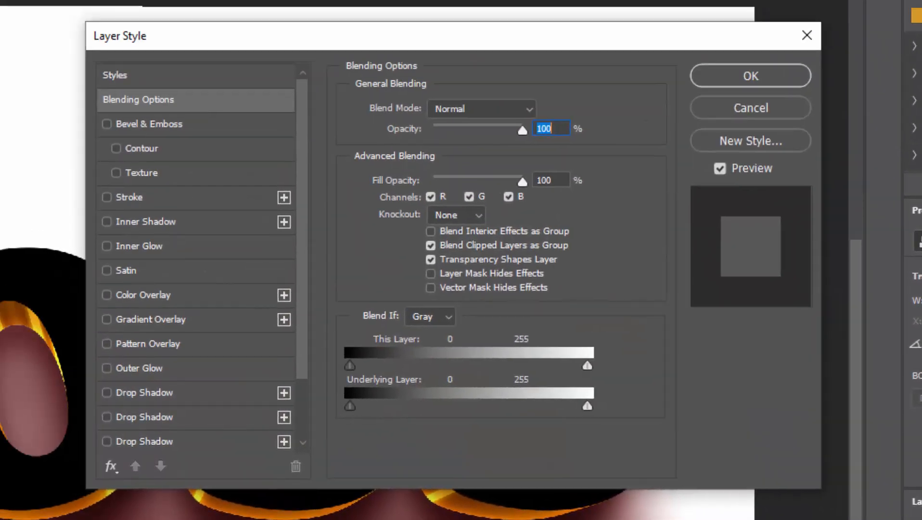
{"action": "left_click", "coordinate": [558, 179]}
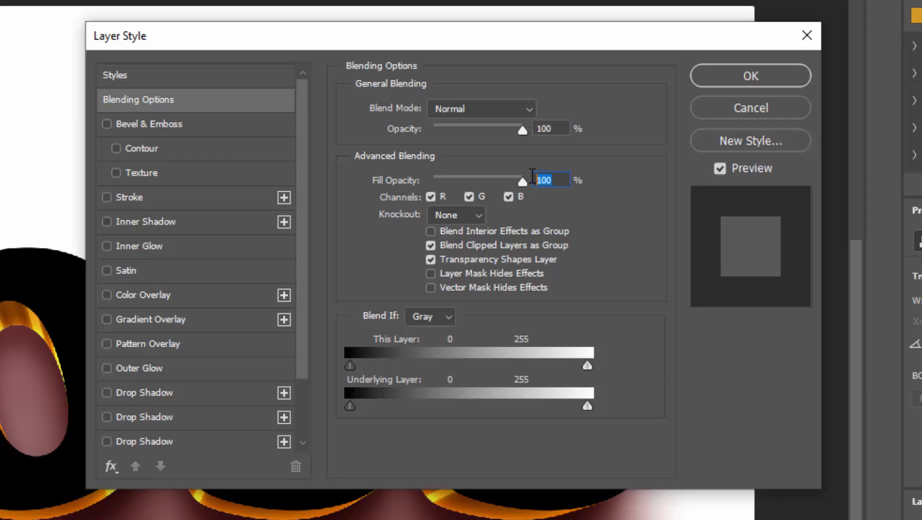
{"action": "type", "text": "0"}
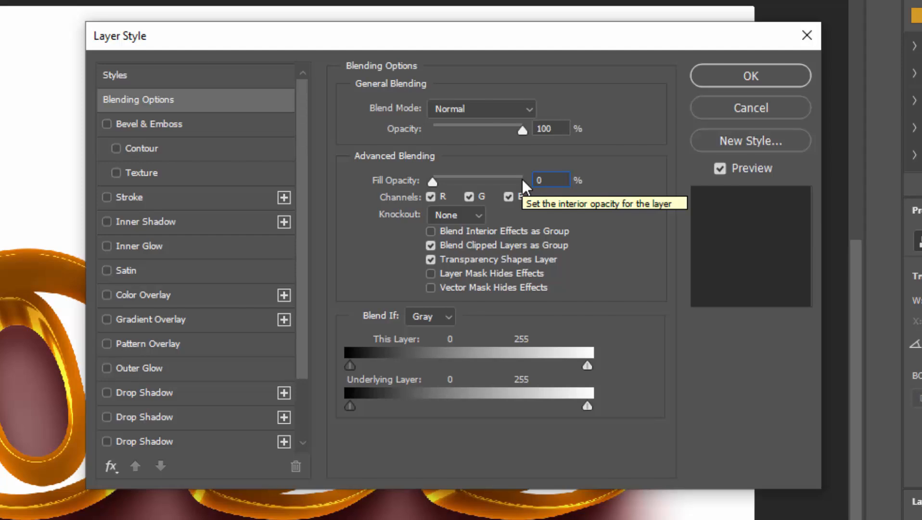
Add a Gradient Overlay to BOSS copy 30 running from orange #e97300 to yellow-orange #ffb924
{"action": "left_click", "coordinate": [175, 319]}
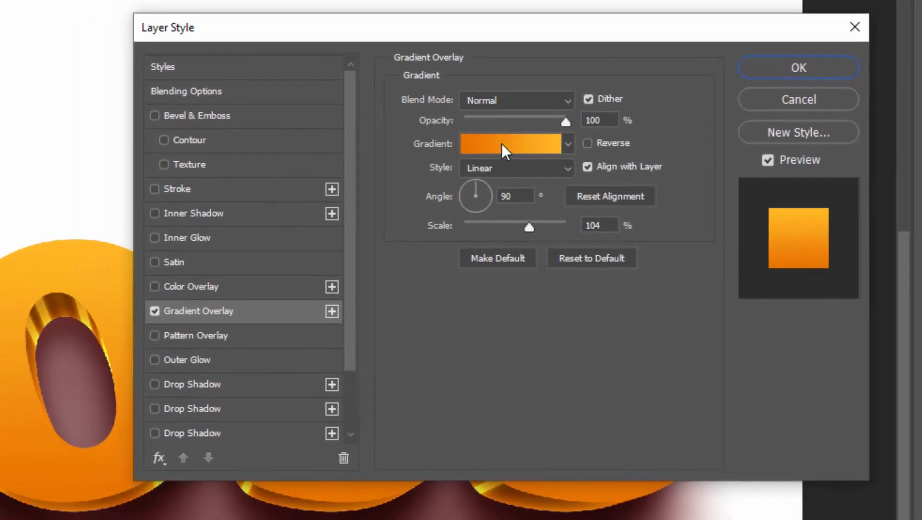
{"action": "left_click", "coordinate": [452, 152]}
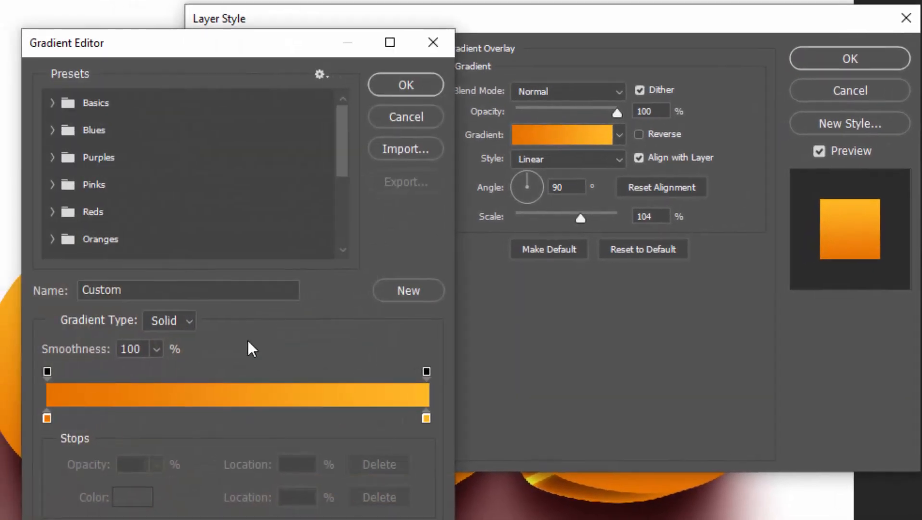
{"action": "left_click", "coordinate": [50, 417]}
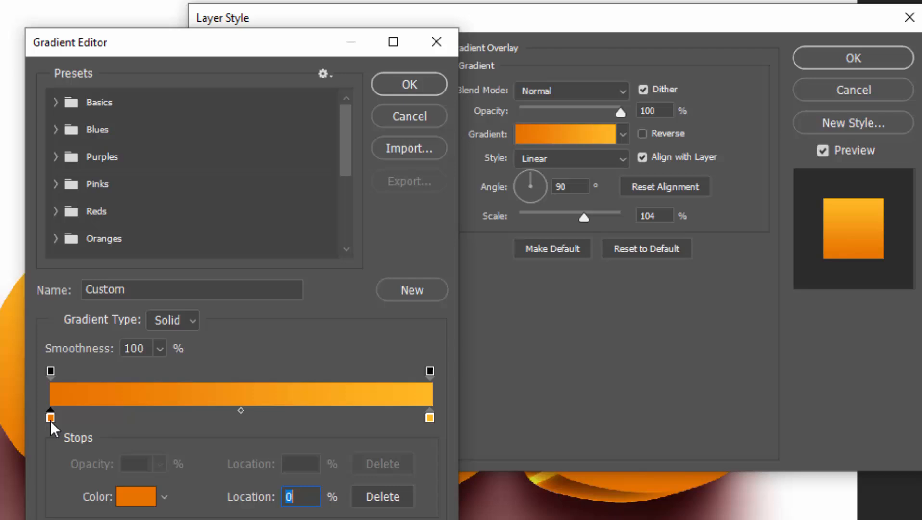
{"action": "left_click", "coordinate": [128, 496]}
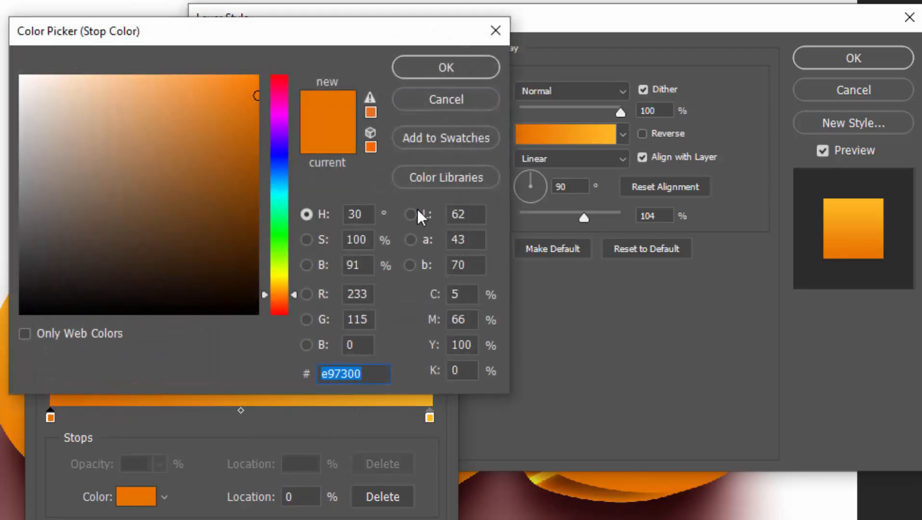
{"action": "left_click", "coordinate": [438, 68]}
{"action": "left_click", "coordinate": [428, 417]}
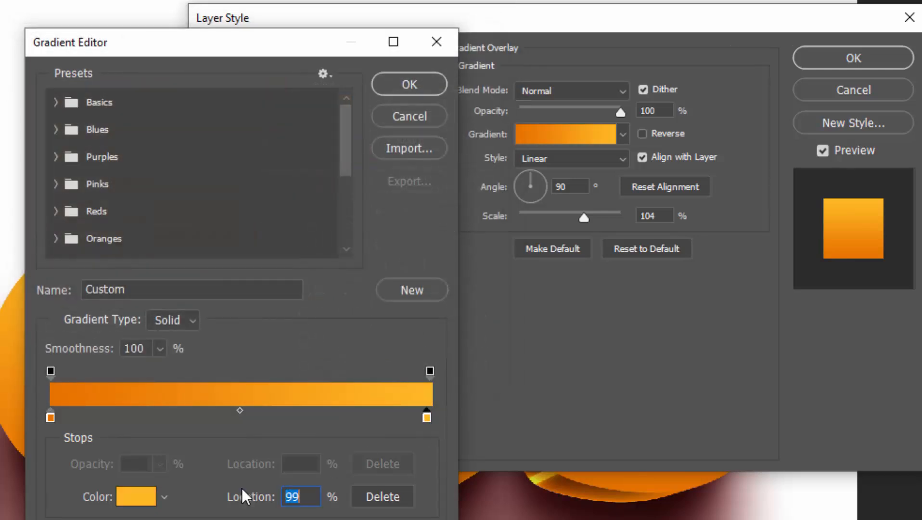
{"action": "left_click", "coordinate": [145, 498]}
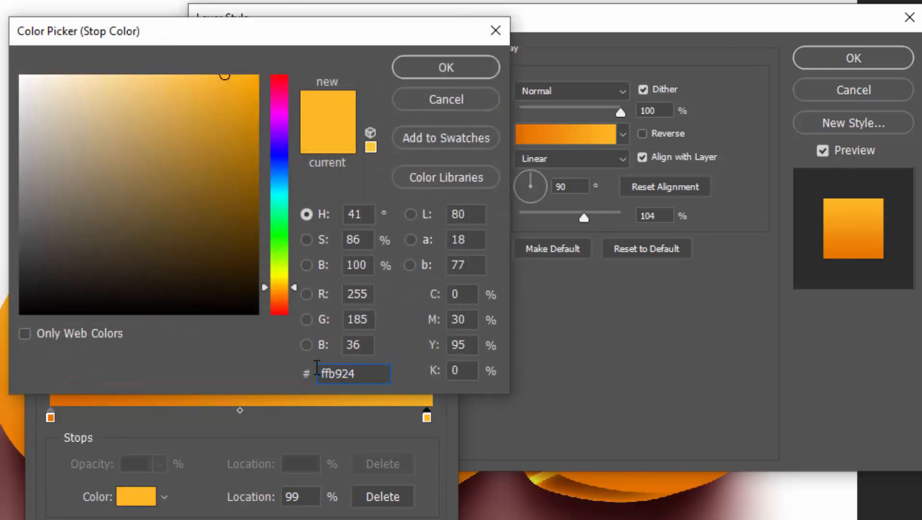
{"action": "left_click", "coordinate": [441, 75]}
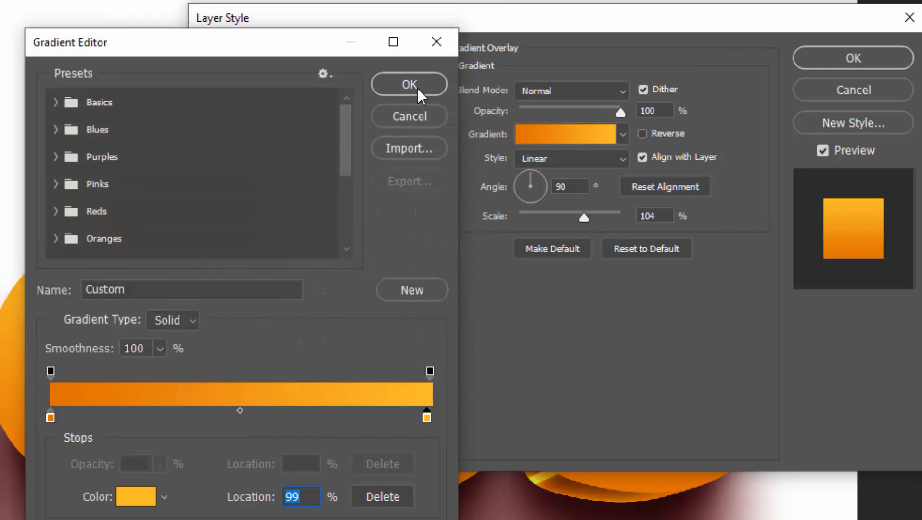
{"action": "left_click", "coordinate": [417, 88]}
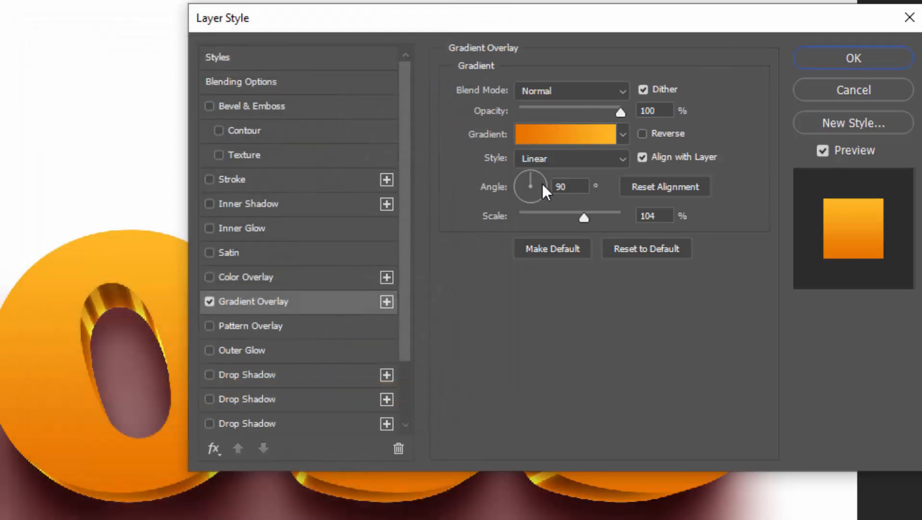
Apply the gradient overlay with a 90° angle and 104% scale, and collapse the layer's effects list
{"action": "double_click", "coordinate": [564, 186]}
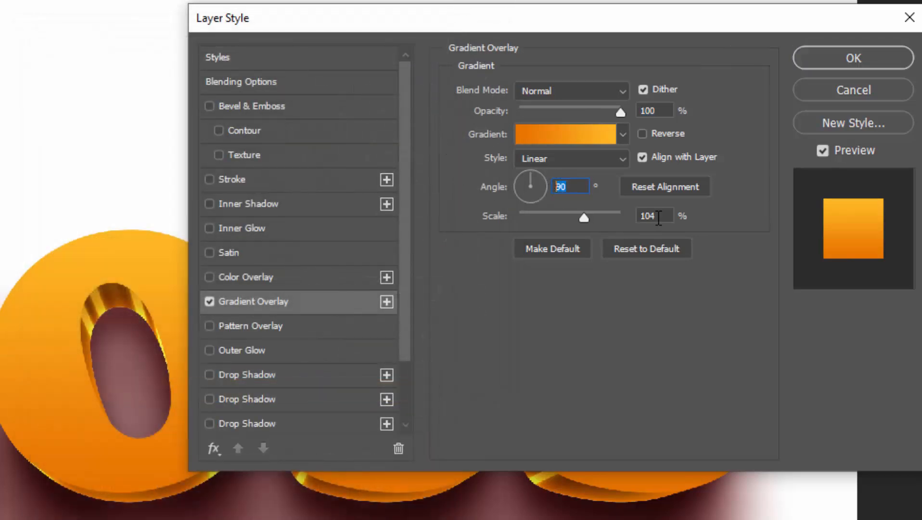
{"action": "double_click", "coordinate": [663, 216]}
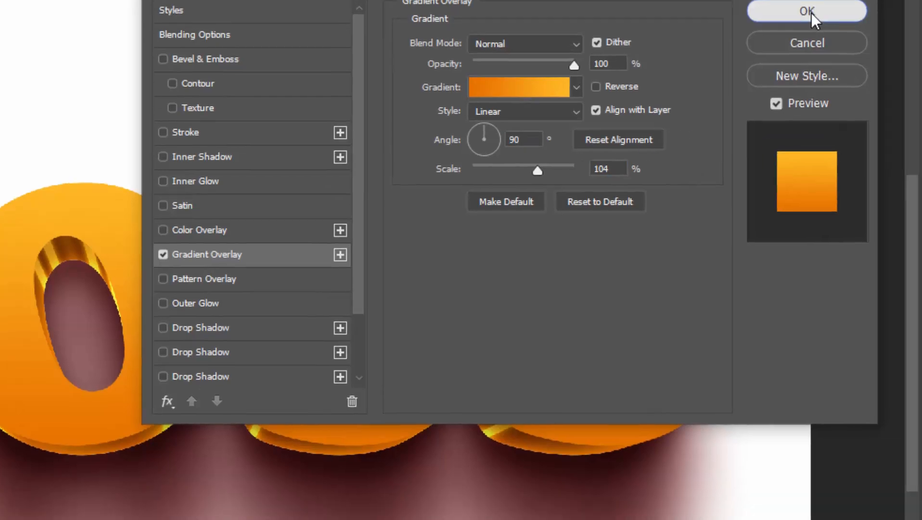
{"action": "left_click", "coordinate": [857, 65]}
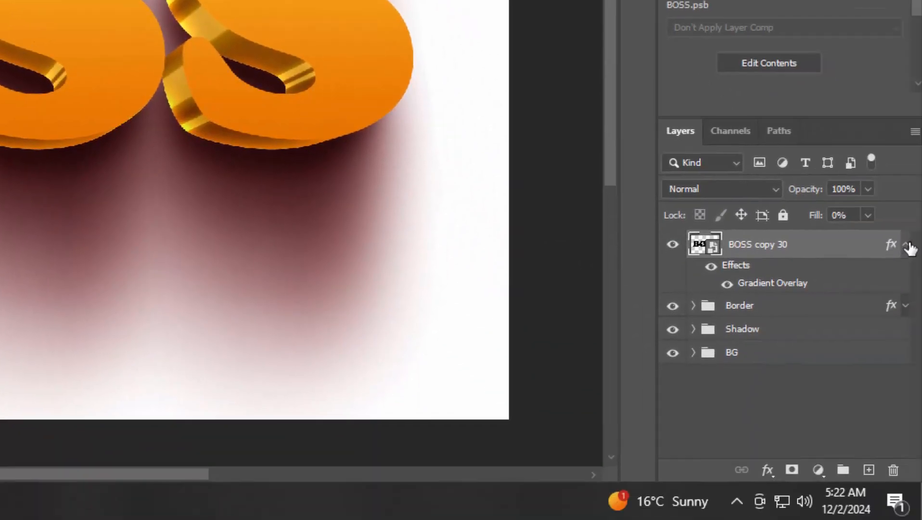
{"action": "left_click", "coordinate": [907, 246]}
Duplicate the gradient-filled BOSS layer and open the copy's blending options with fill opacity at 0%
{"action": "key", "text": "ctrl+shift+alt+t"}
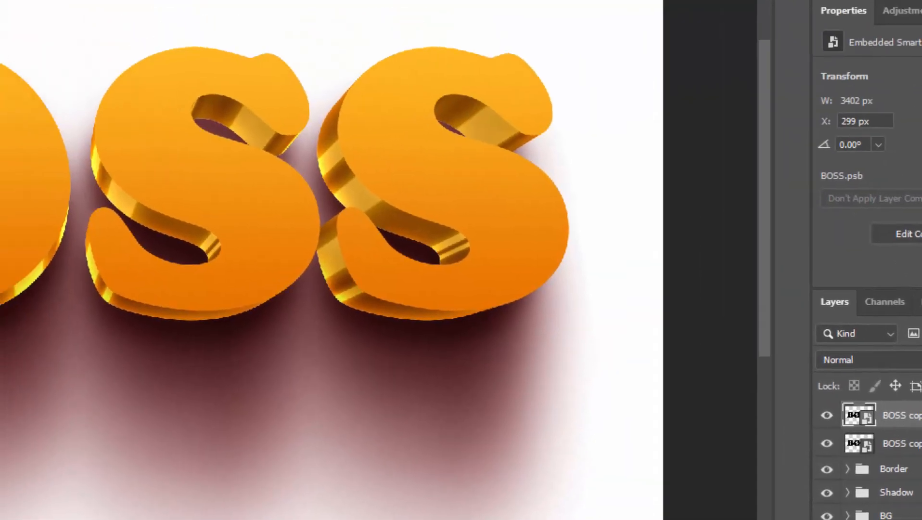
{"action": "double_click", "coordinate": [890, 250]}
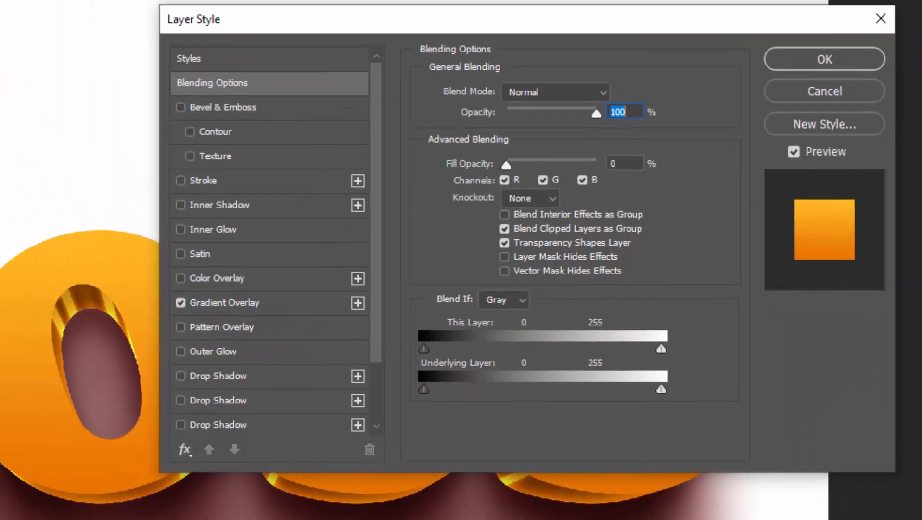
{"action": "left_click", "coordinate": [635, 174]}
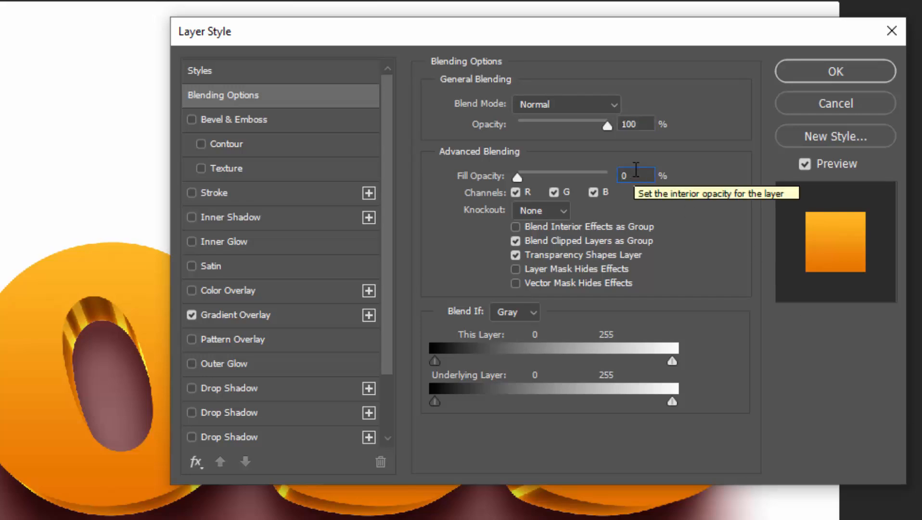
Enable an Inner Bevel on the duplicated text layer with 136% depth and 18 px size, keeping the Linear gloss contour
{"action": "left_click", "coordinate": [216, 119]}
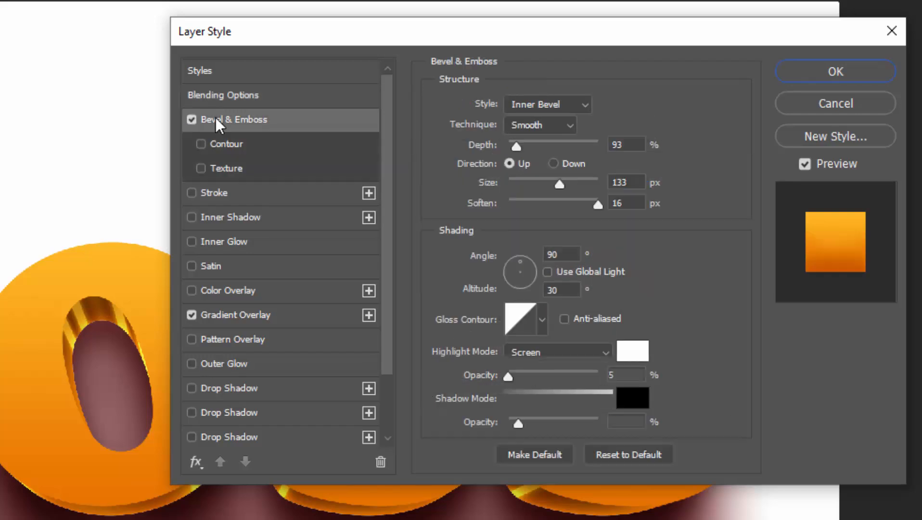
{"action": "left_click", "coordinate": [632, 146]}
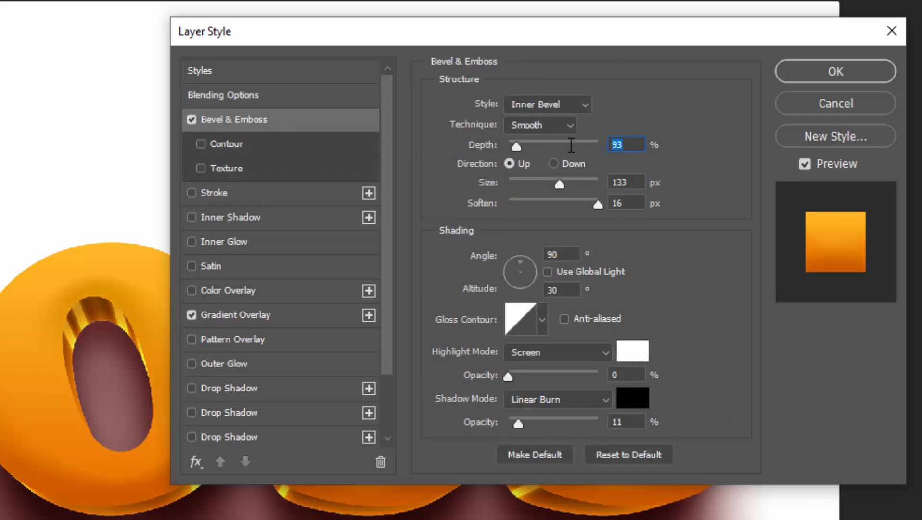
{"action": "type", "text": "136"}
{"action": "left_click_drag", "start_coordinate": [640, 177], "coordinate": [538, 173]}
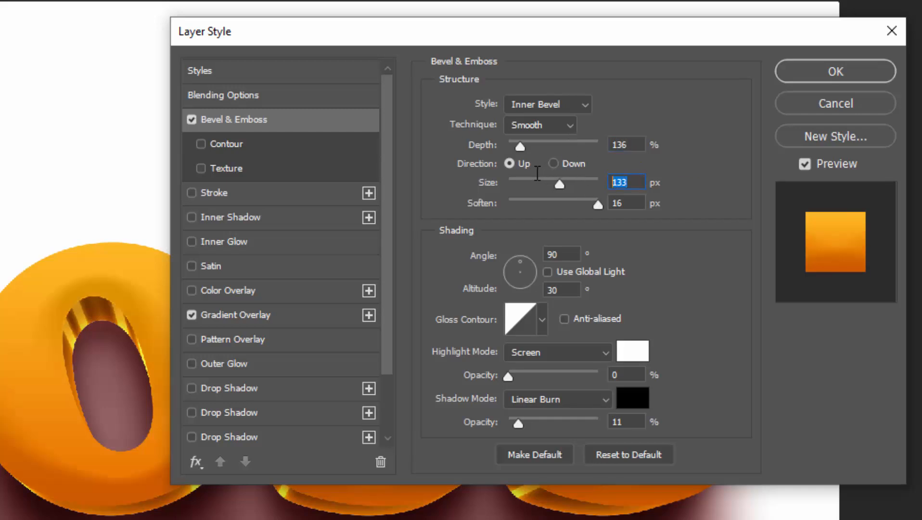
{"action": "type", "text": "18"}
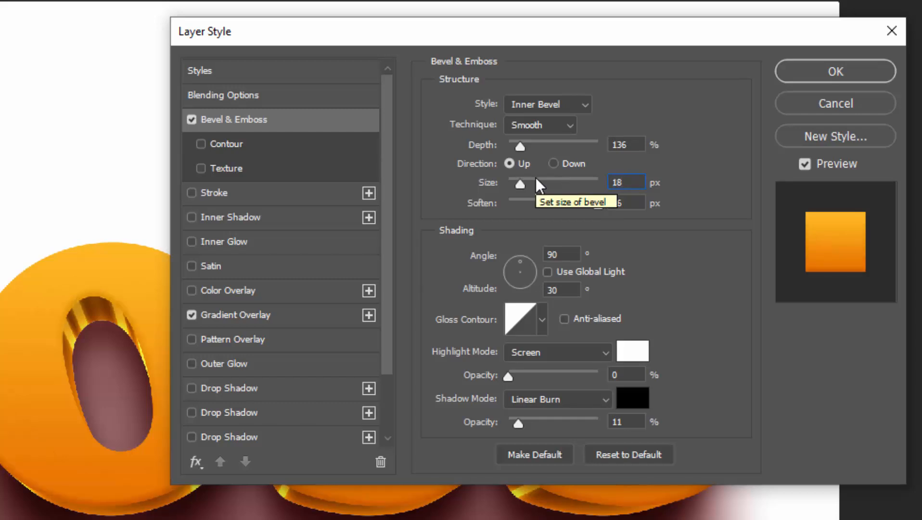
{"action": "left_click", "coordinate": [525, 321]}
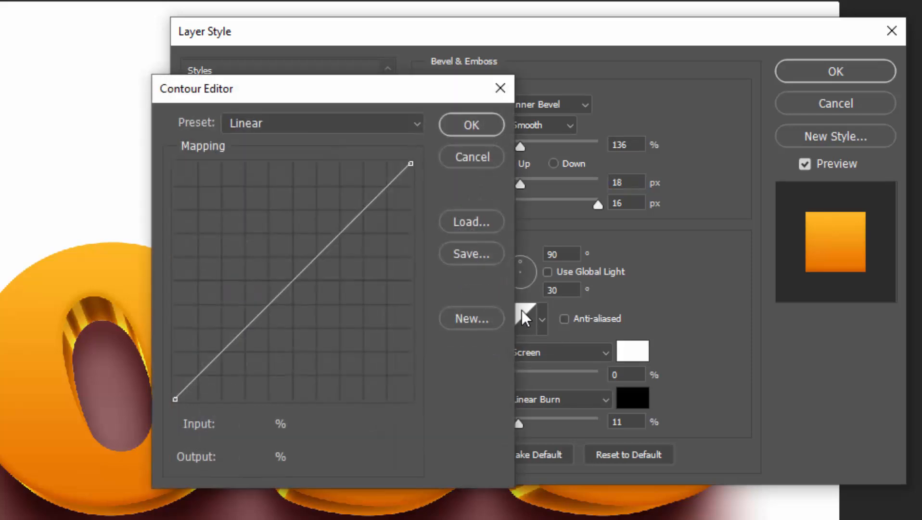
{"action": "left_click", "coordinate": [470, 126]}
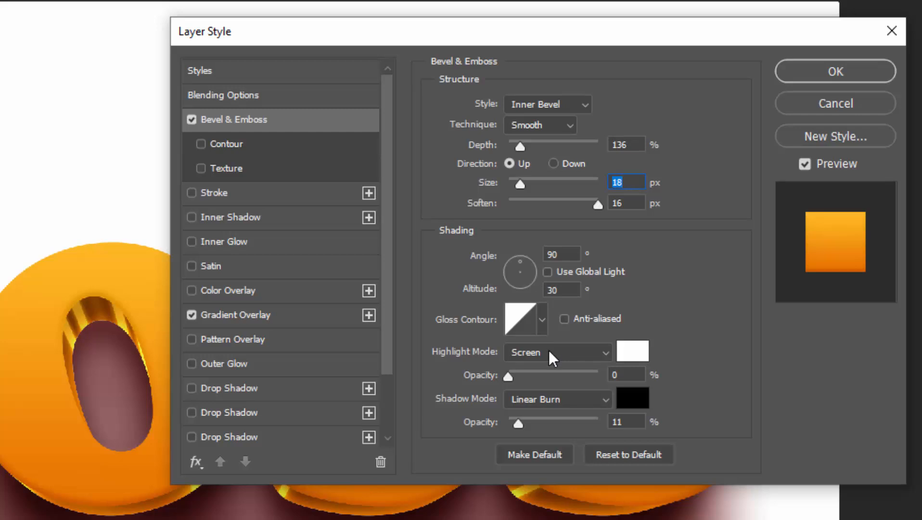
Set the bevel's highlight mode to Color Dodge at 42% opacity and its shadow opacity to 26%
{"action": "left_click", "coordinate": [549, 352]}
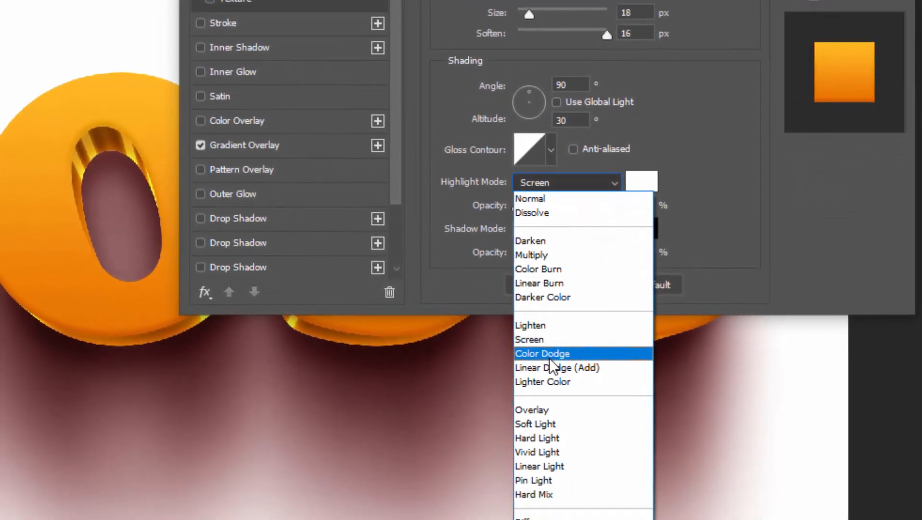
{"action": "left_click", "coordinate": [544, 404]}
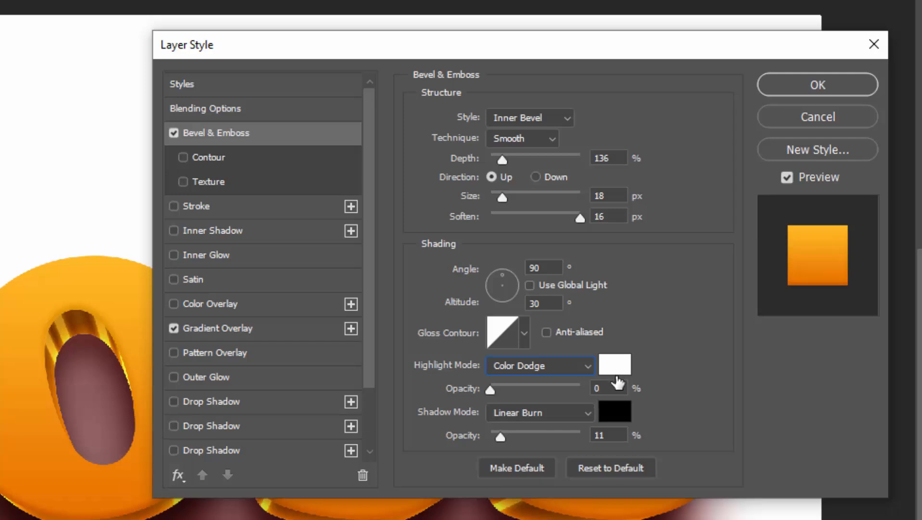
{"action": "left_click", "coordinate": [611, 388]}
{"action": "type", "text": "42"}
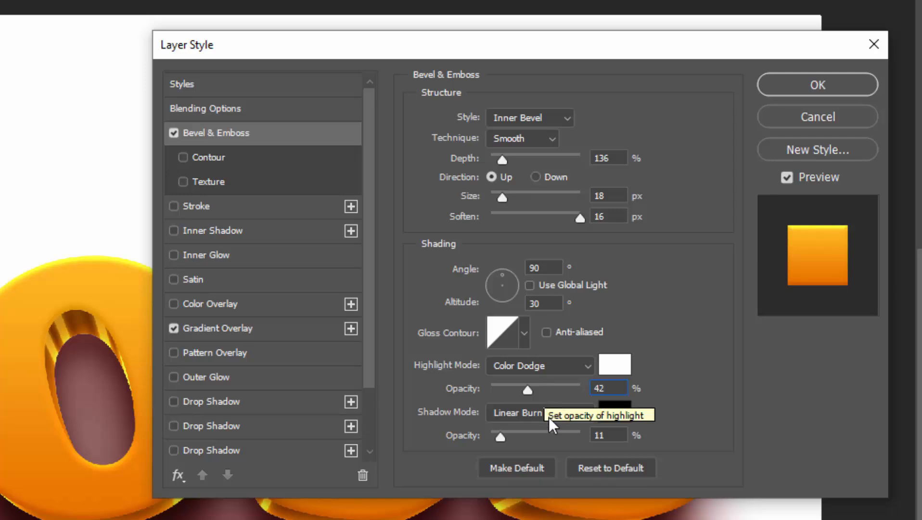
{"action": "left_click", "coordinate": [614, 434]}
{"action": "double_click", "coordinate": [613, 434]}
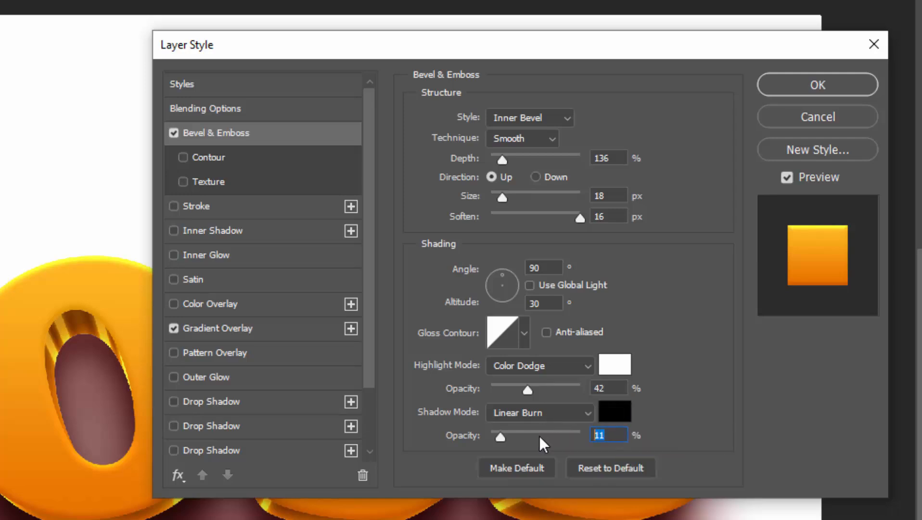
{"action": "type", "text": "26"}
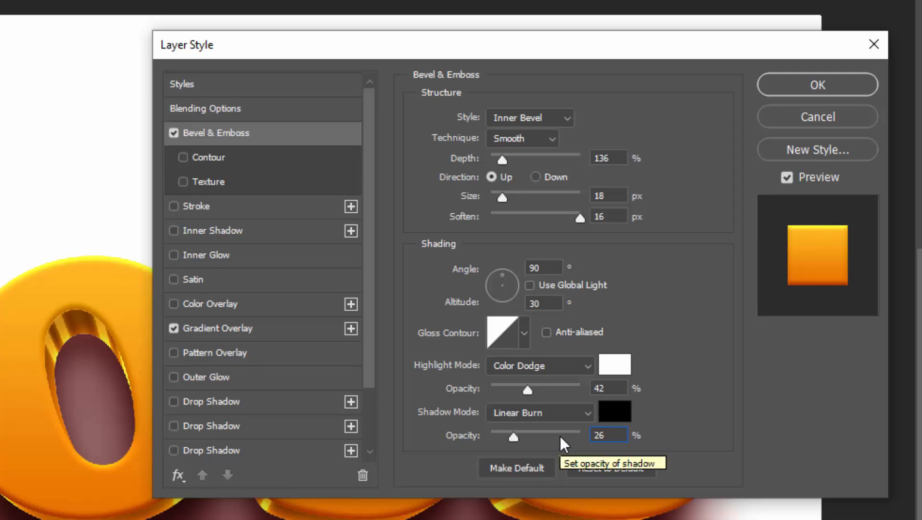
Enable the bevel's Contour, turn off the layer's Gradient Overlay, and apply the layer style
{"action": "left_click", "coordinate": [215, 154]}
{"action": "left_click", "coordinate": [216, 156]}
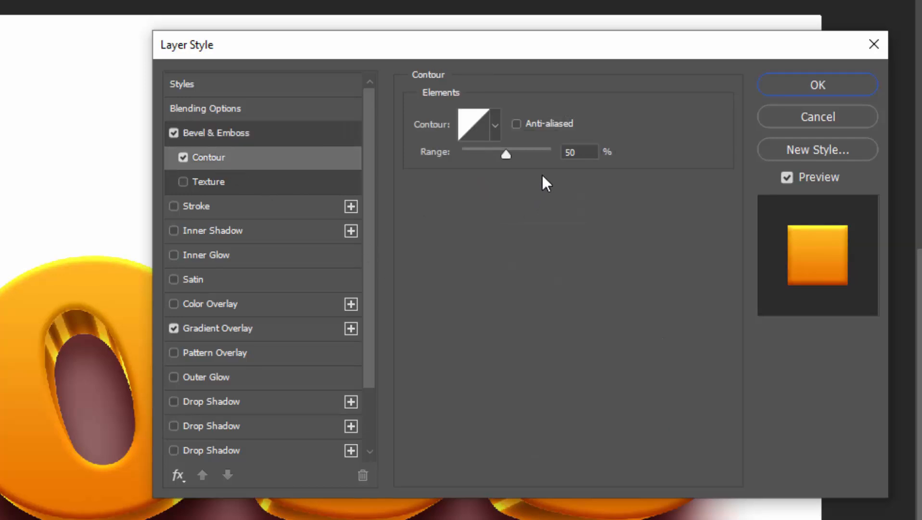
{"action": "left_click", "coordinate": [580, 152]}
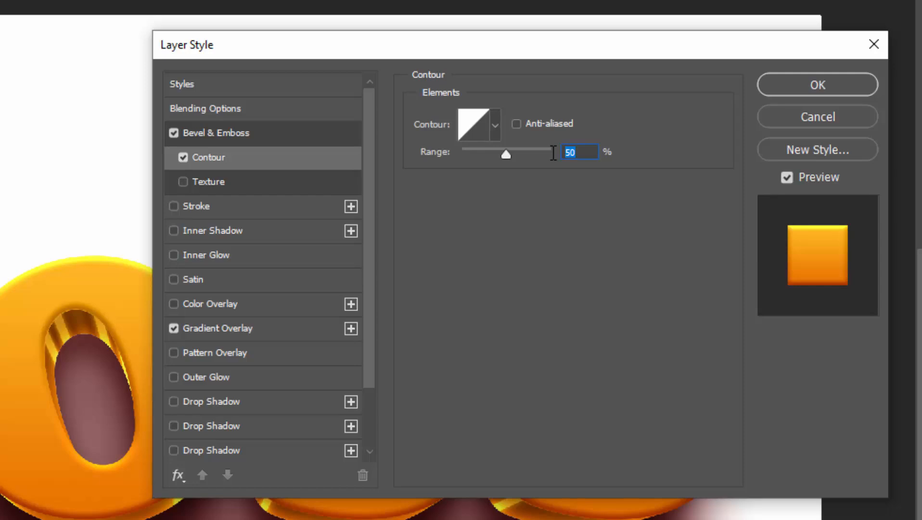
{"action": "left_click", "coordinate": [176, 326]}
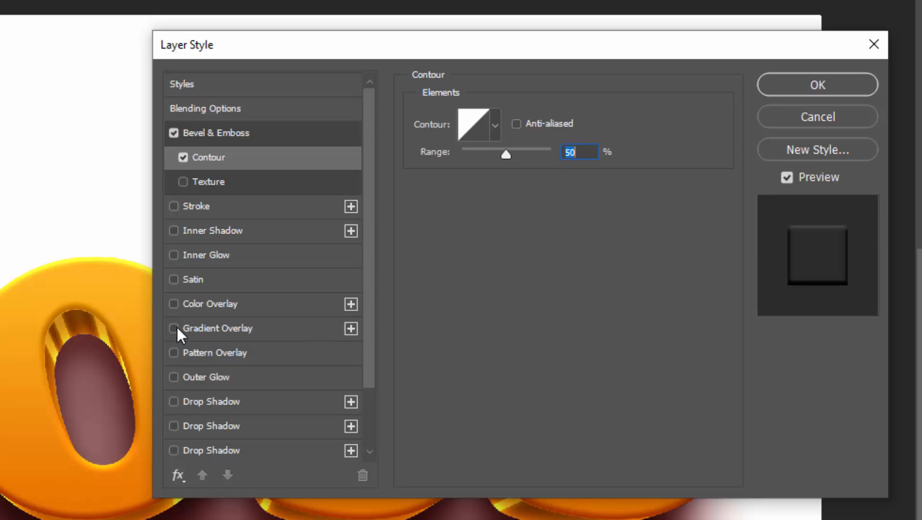
{"action": "left_click", "coordinate": [796, 90]}
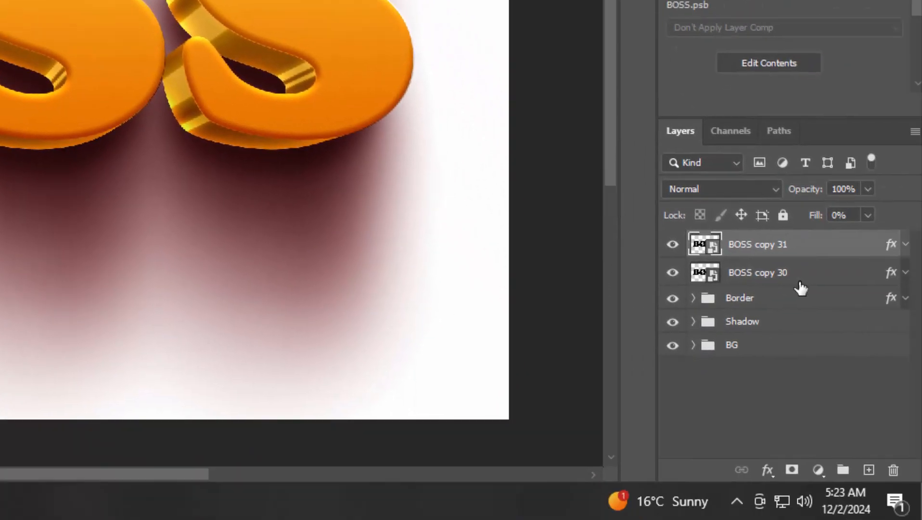
Duplicate the BOSS copy 31 layer and change the duplicate's bevel style to Stroke Emboss
{"action": "key", "text": "ctrl+shift+alt+t"}
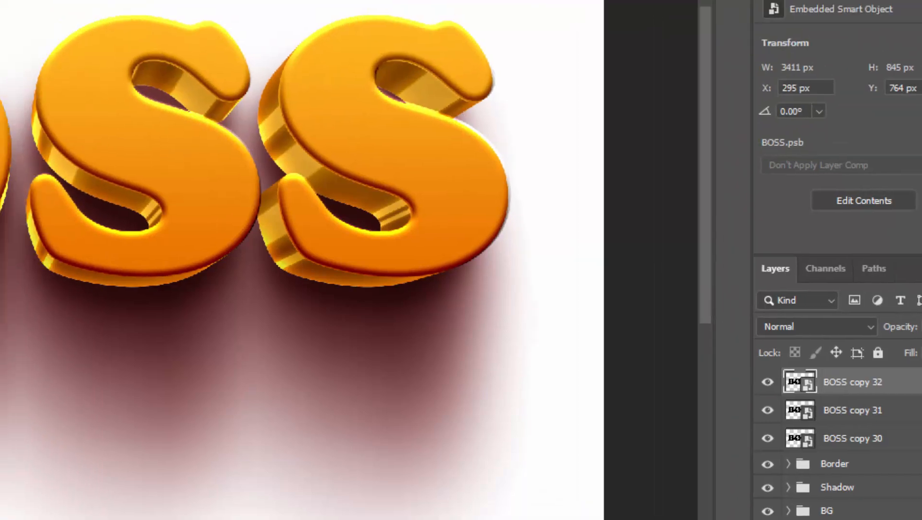
{"action": "double_click", "coordinate": [894, 245]}
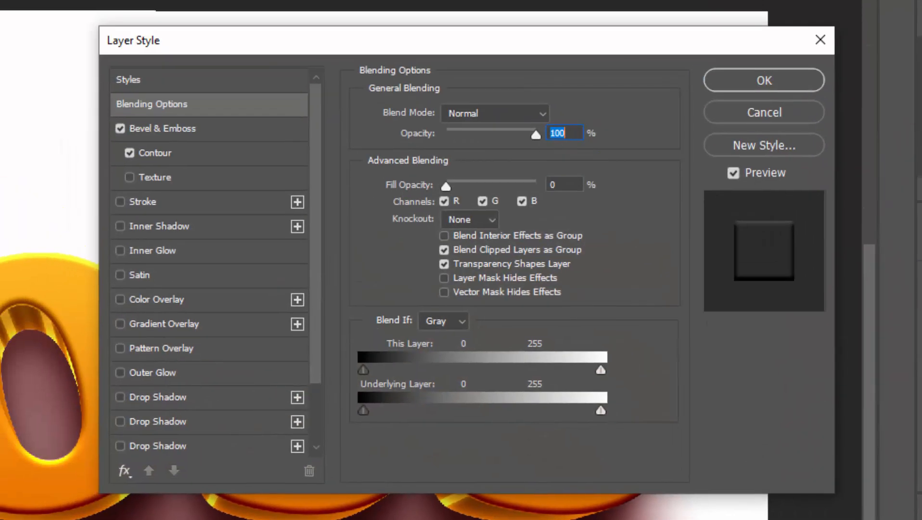
{"action": "left_click", "coordinate": [549, 183]}
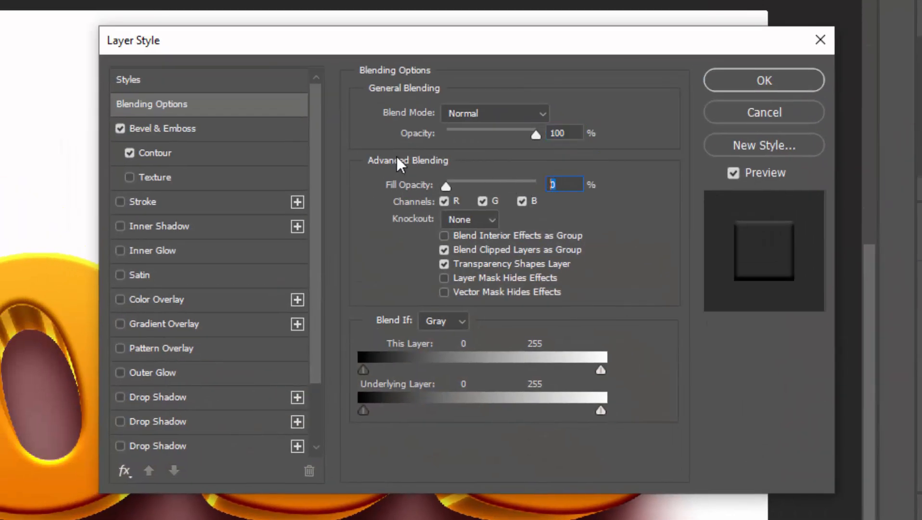
{"action": "left_click", "coordinate": [200, 131]}
{"action": "left_click", "coordinate": [490, 114]}
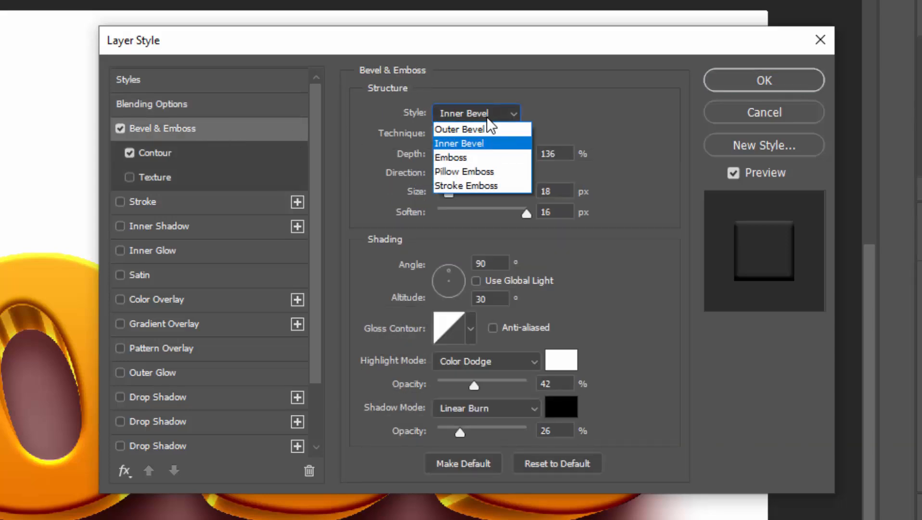
{"action": "left_click", "coordinate": [482, 184]}
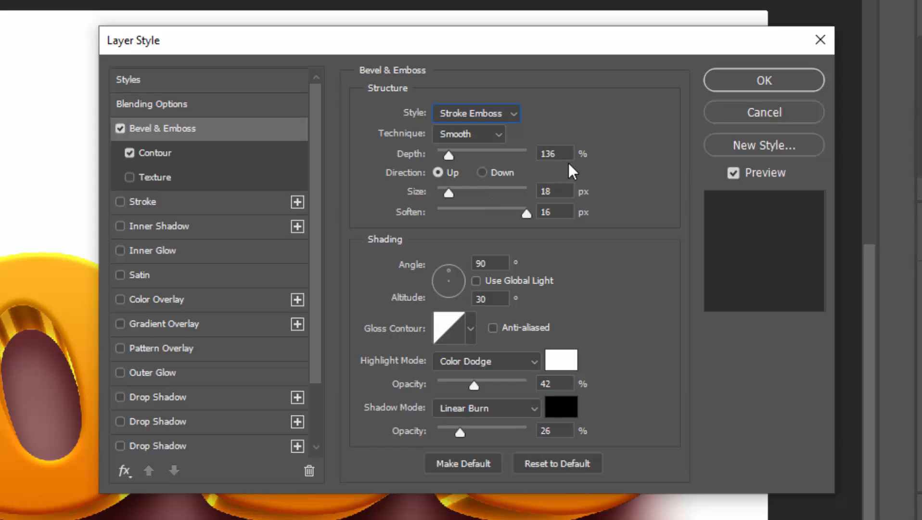
Set the Stroke Emboss to 63% depth, Down direction, 24 px size and 6 px soften
{"action": "double_click", "coordinate": [548, 153]}
{"action": "type", "text": "63"}
{"action": "left_click", "coordinate": [498, 173]}
{"action": "key", "text": "Tab"}
{"action": "type", "text": "24"}
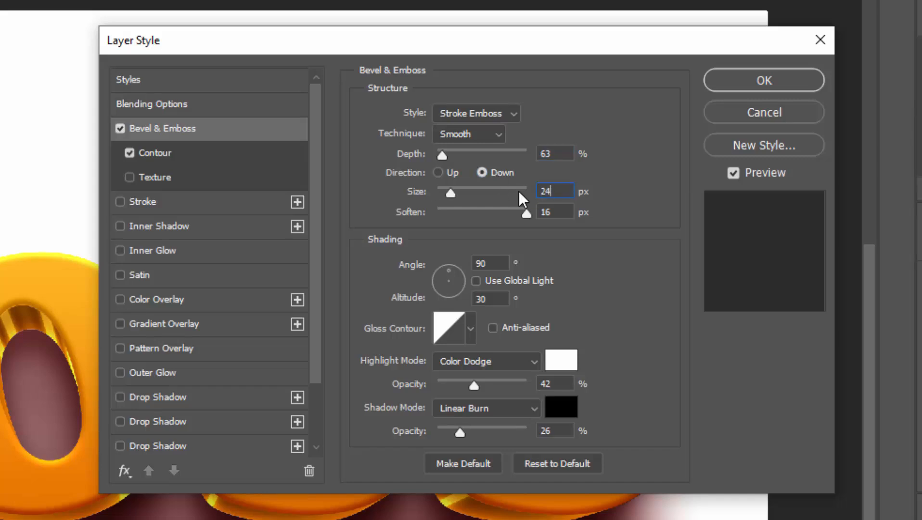
{"action": "key", "text": "Tab"}
{"action": "type", "text": "6"}
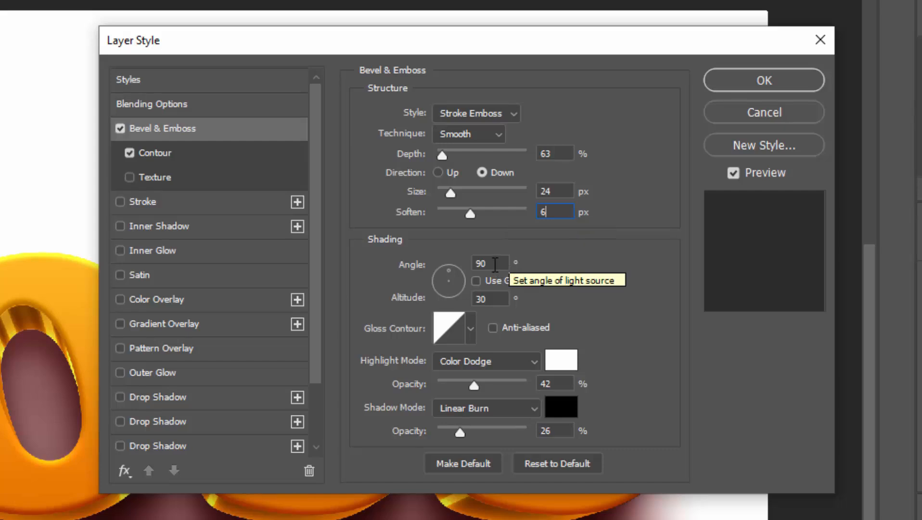
Set the emboss shading to a 97° angle and 42° altitude with the Ring - Double gloss contour
{"action": "key", "text": "Tab"}
{"action": "type", "text": "97"}
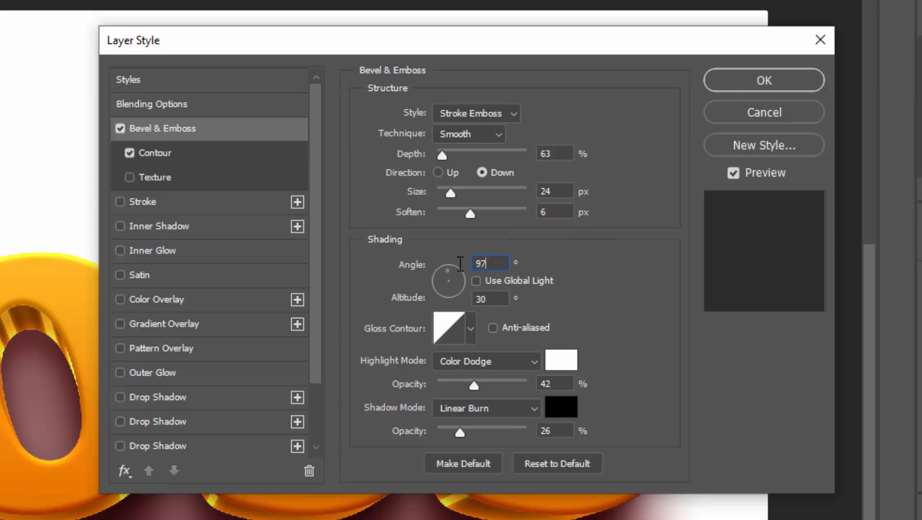
{"action": "key", "text": "Tab"}
{"action": "type", "text": "42"}
{"action": "left_click", "coordinate": [451, 328]}
{"action": "left_click", "coordinate": [230, 129]}
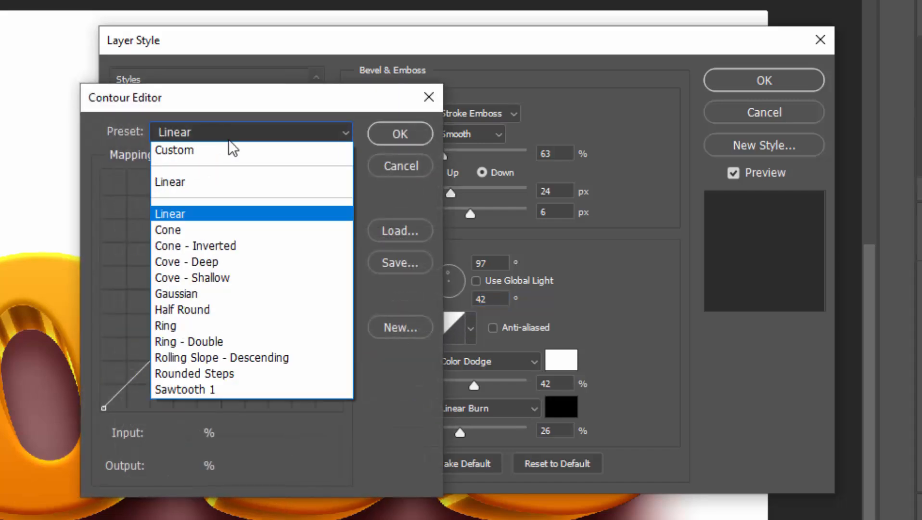
{"action": "left_click", "coordinate": [217, 333]}
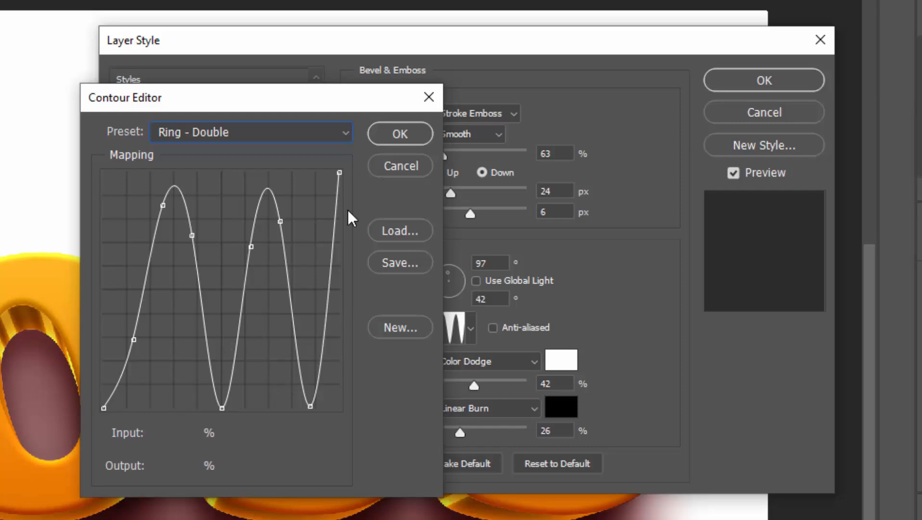
{"action": "left_click", "coordinate": [406, 134]}
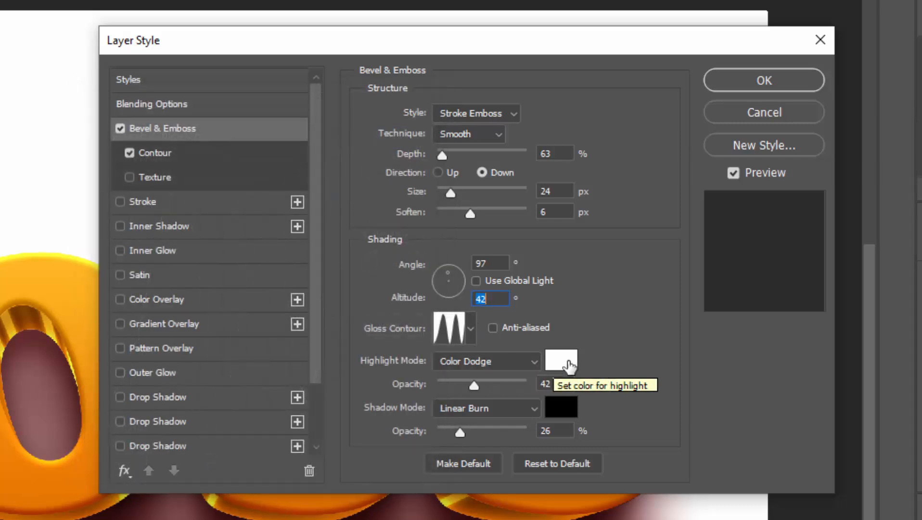
Set the emboss highlight opacity to 47% and shadow opacity to 0%, and open the Contour settings
{"action": "key", "text": "Tab"}
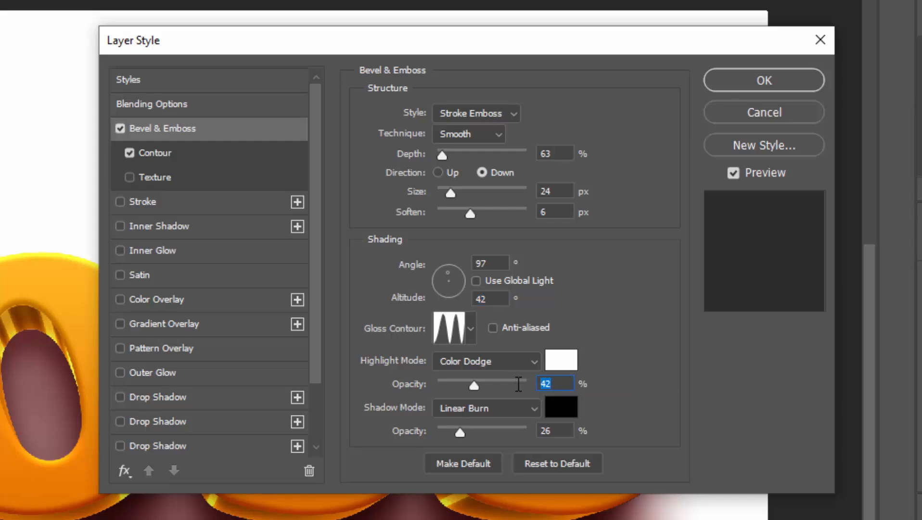
{"action": "type", "text": "47"}
{"action": "key", "text": "Tab"}
{"action": "type", "text": "0"}
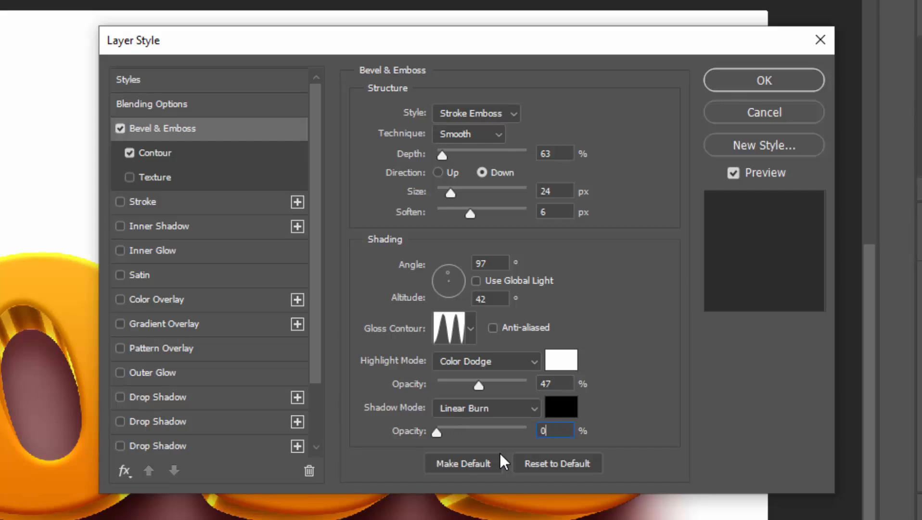
{"action": "left_click", "coordinate": [155, 154]}
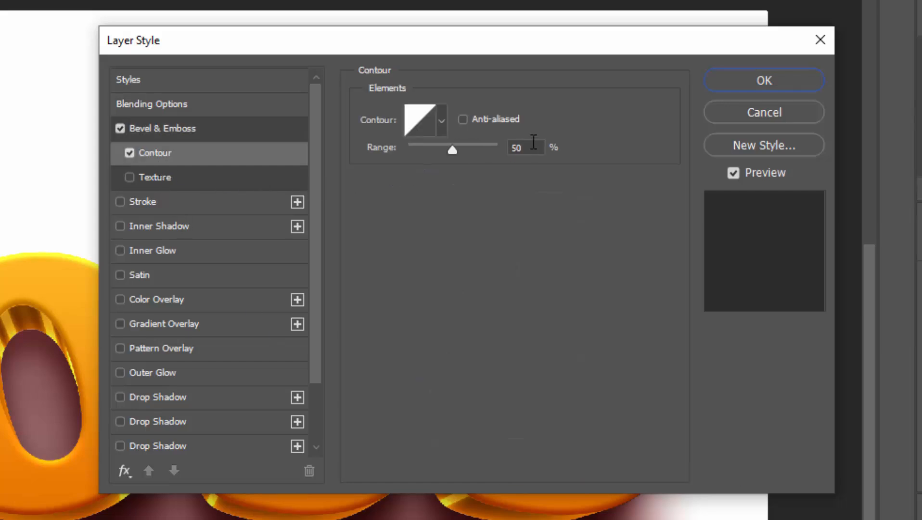
Add an 18 px inside Stroke to the top text layer in golden brown #c68916
{"action": "left_click", "coordinate": [160, 201]}
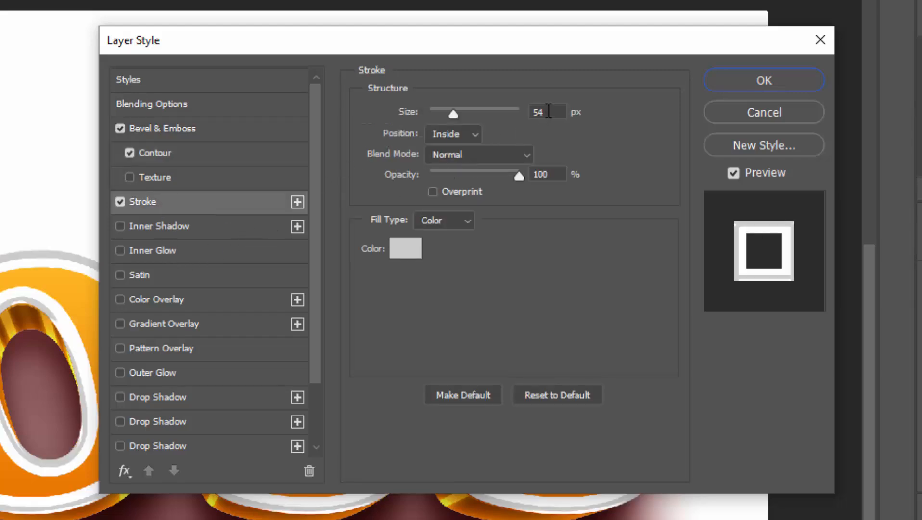
{"action": "left_click_drag", "start_coordinate": [549, 112], "coordinate": [508, 109]}
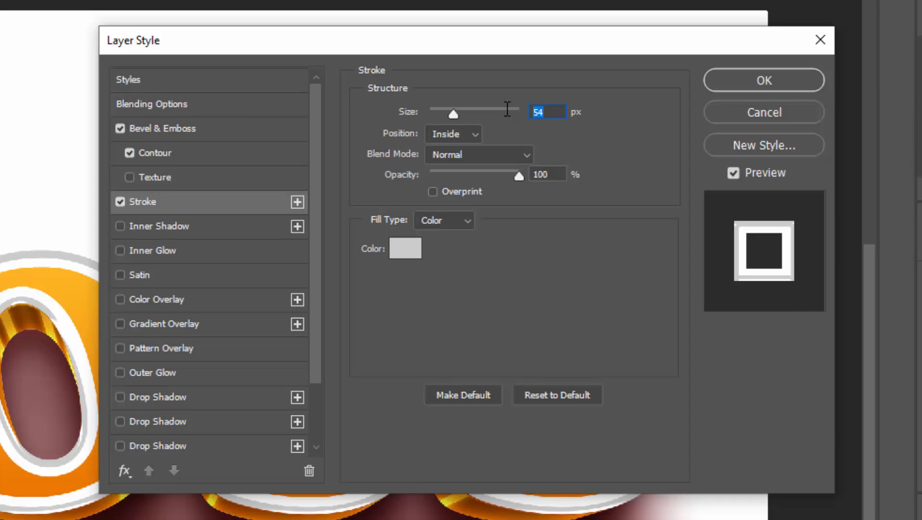
{"action": "type", "text": "18"}
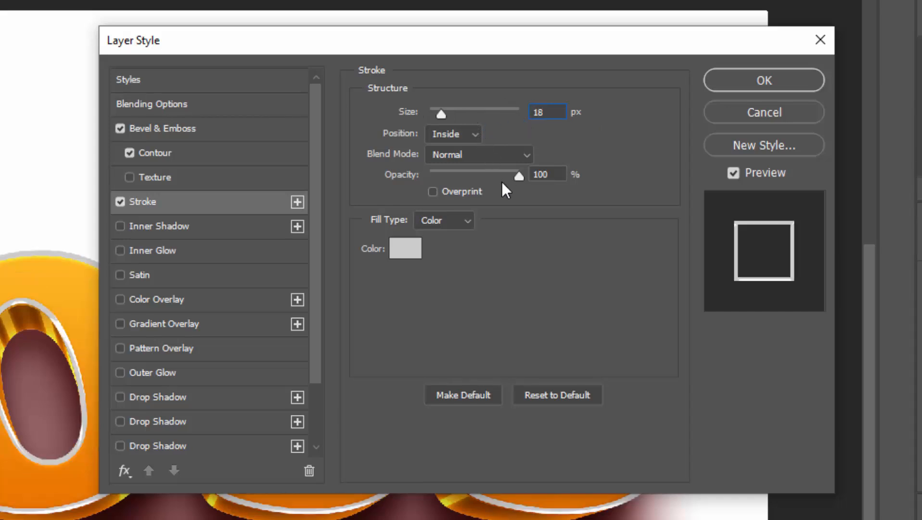
{"action": "left_click", "coordinate": [407, 249]}
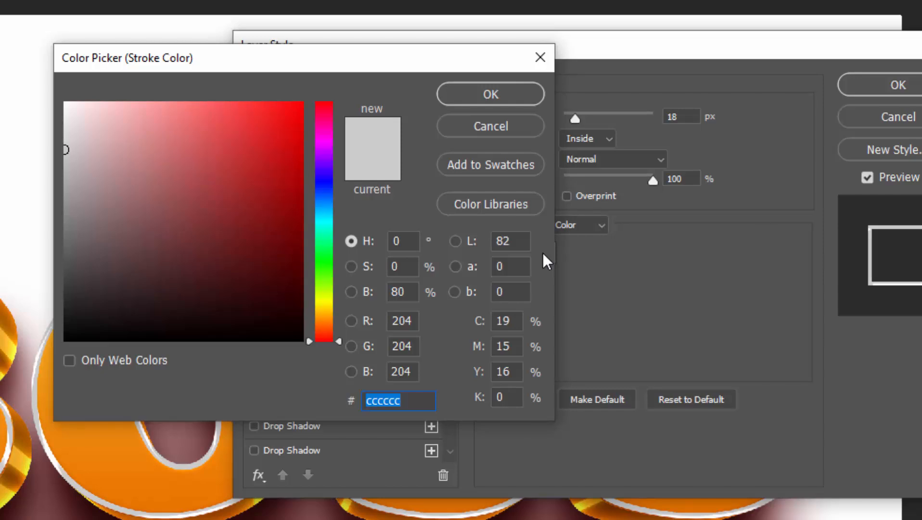
{"action": "type", "text": "c68916"}
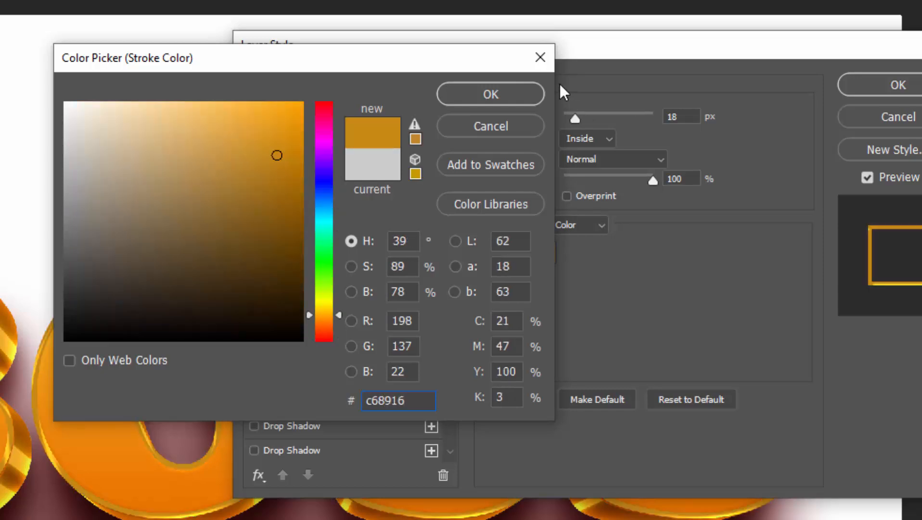
{"action": "left_click", "coordinate": [522, 94]}
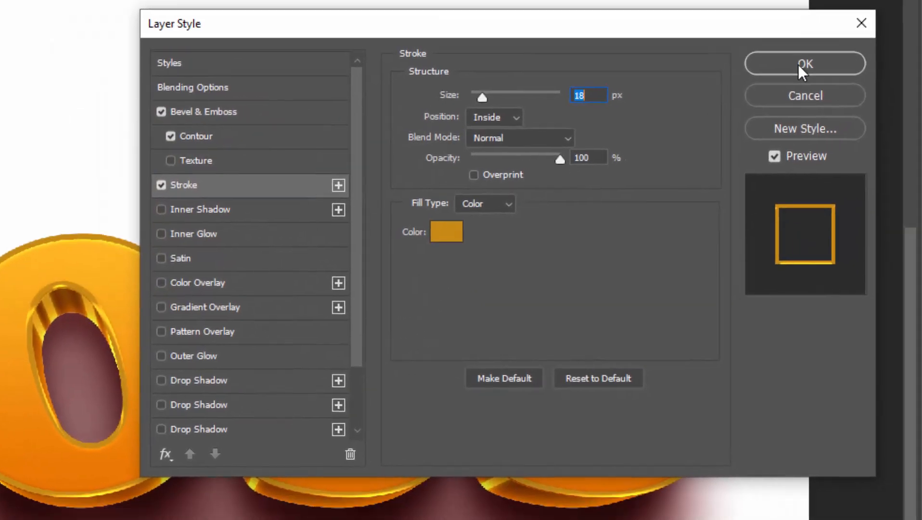
Duplicate the stroked top text layer and switch the copy's bevel style to Inner Bevel
{"action": "left_click", "coordinate": [810, 91]}
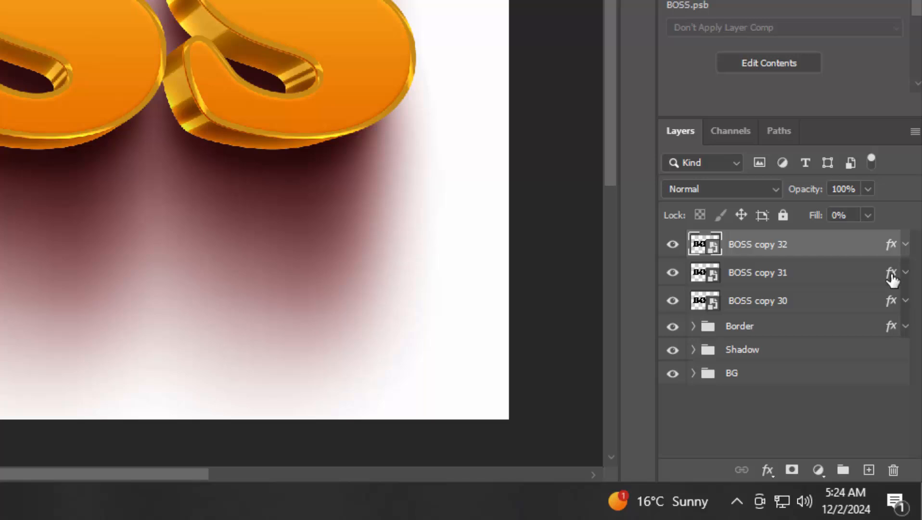
{"action": "key", "text": "ctrl+shift+alt+t"}
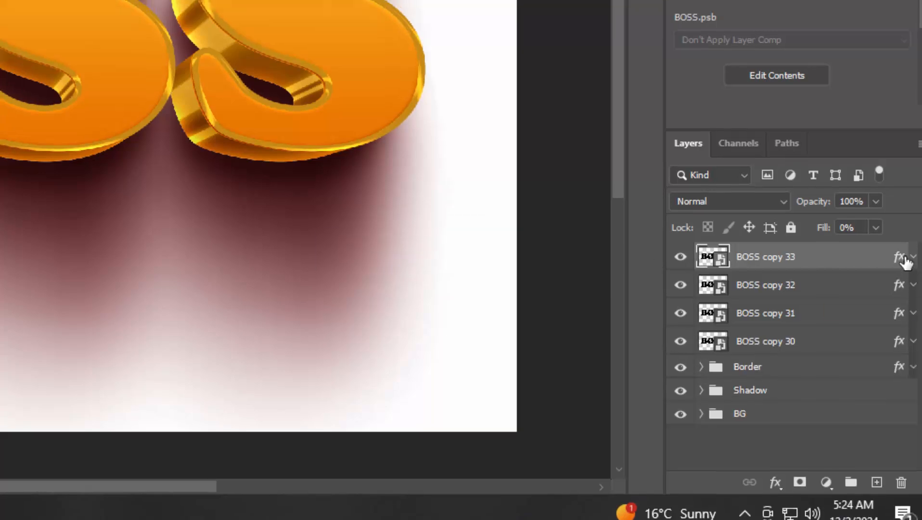
{"action": "double_click", "coordinate": [893, 245]}
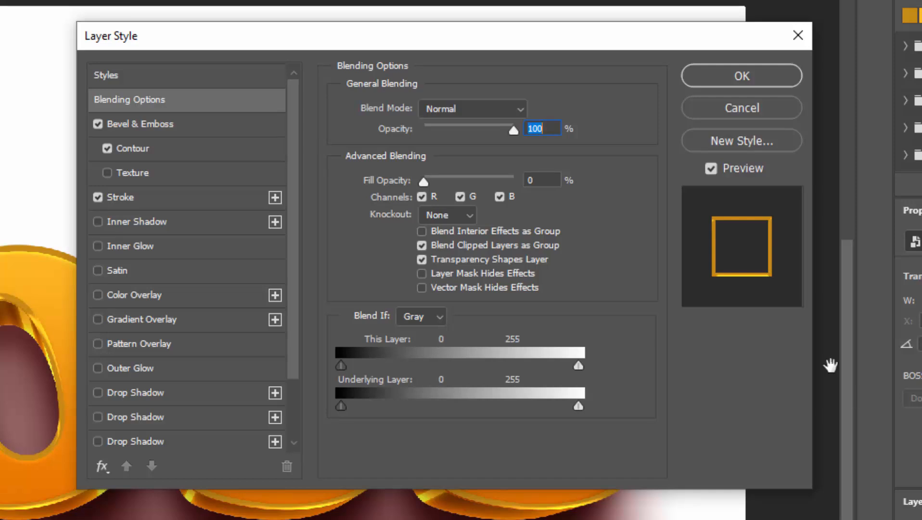
{"action": "left_click_drag", "start_coordinate": [552, 179], "coordinate": [488, 178]}
{"action": "left_click", "coordinate": [172, 125]}
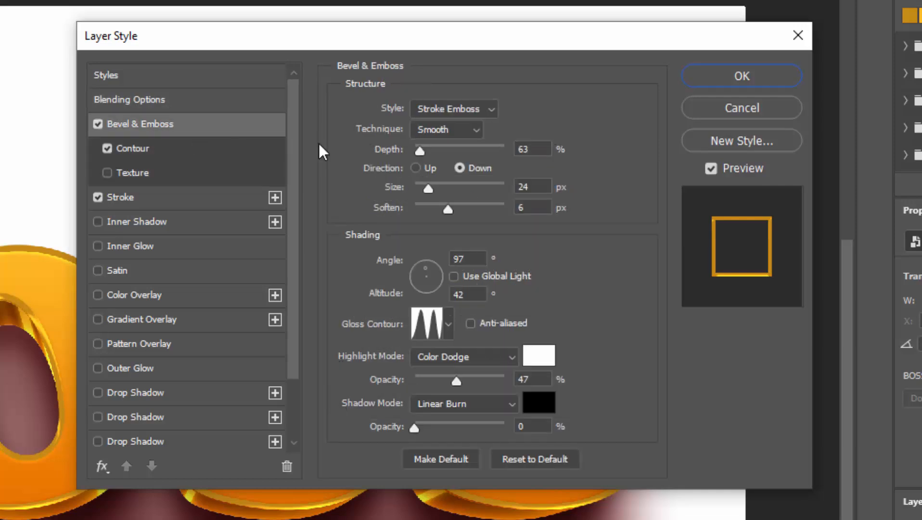
{"action": "left_click", "coordinate": [421, 107]}
{"action": "left_click", "coordinate": [438, 140]}
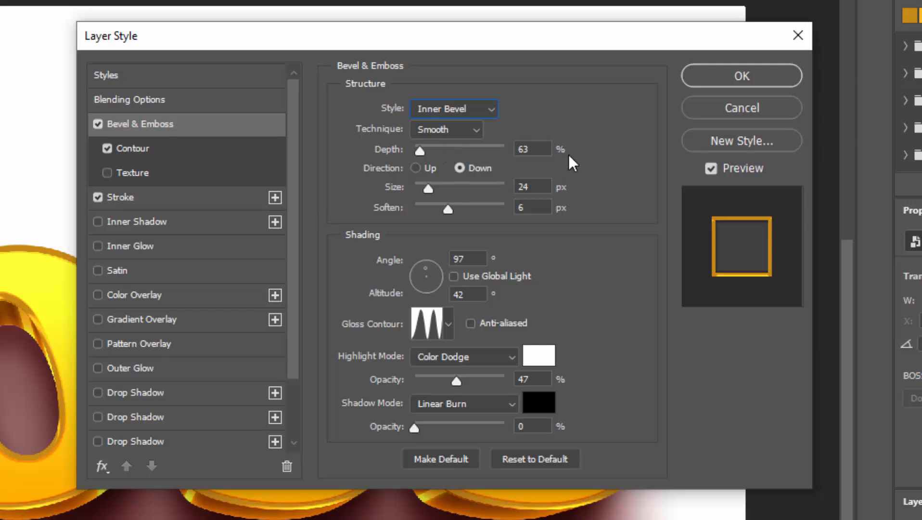
Set the copy's Inner Bevel to 272% depth, 29 px size and 0 px soften
{"action": "double_click", "coordinate": [543, 148]}
{"action": "type", "text": "272"}
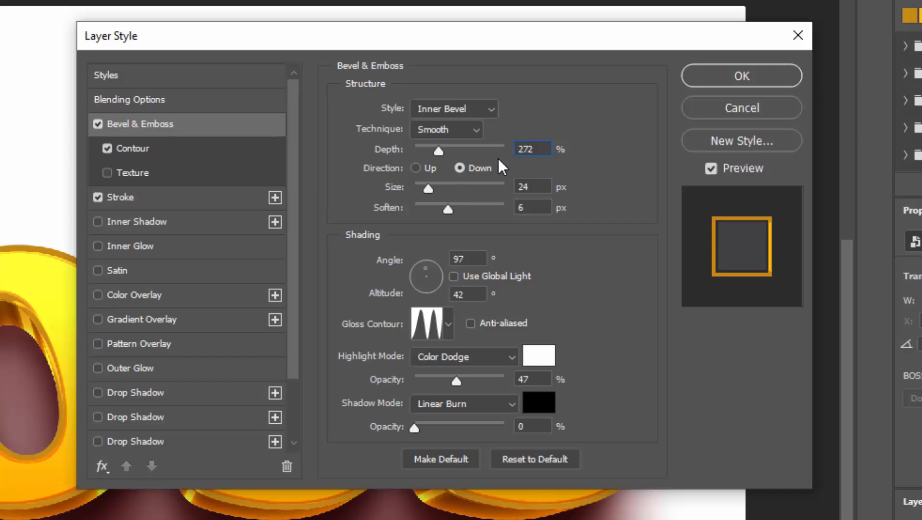
{"action": "key", "text": "Tab"}
{"action": "type", "text": "29"}
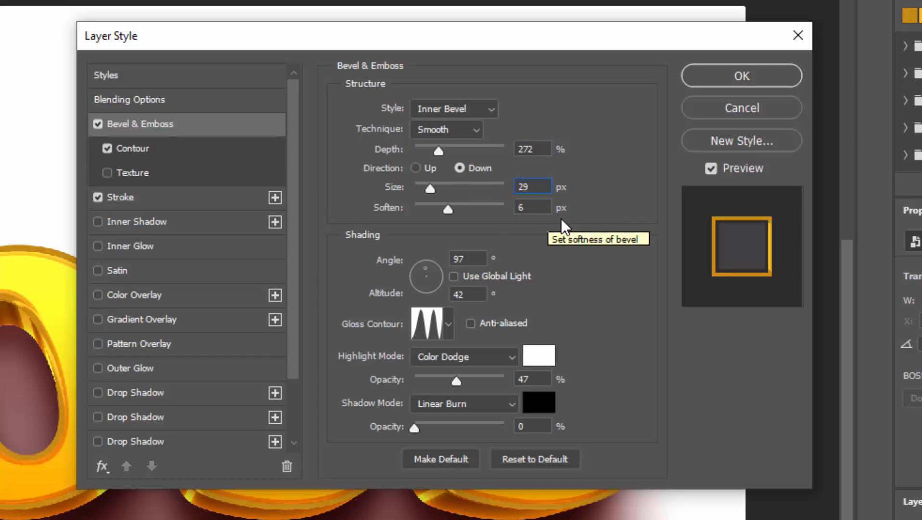
{"action": "key", "text": "Tab"}
{"action": "type", "text": "0"}
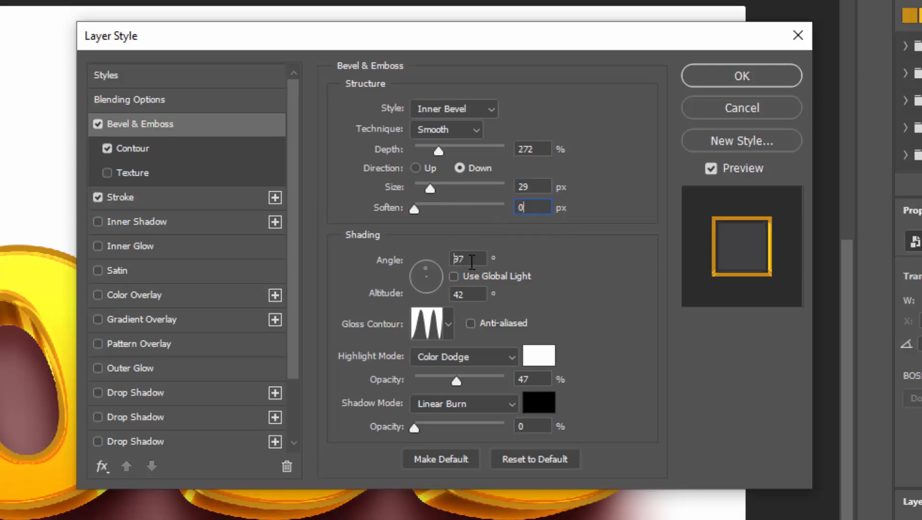
Set the bevel shading to a 92° angle and 74° altitude with the Linear gloss contour
{"action": "key", "text": "Tab"}
{"action": "type", "text": "92"}
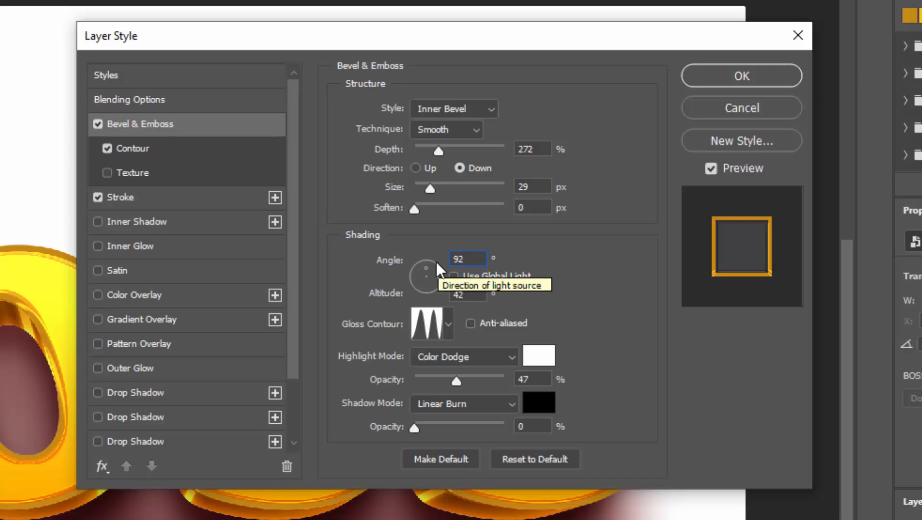
{"action": "left_click", "coordinate": [450, 294]}
{"action": "left_click_drag", "start_coordinate": [482, 295], "coordinate": [427, 295]}
{"action": "type", "text": "74"}
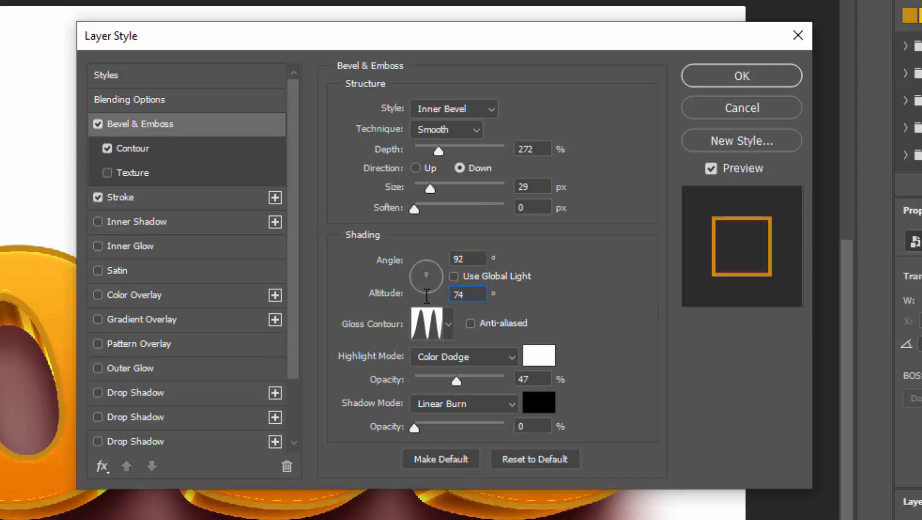
{"action": "left_click", "coordinate": [424, 332]}
{"action": "left_click", "coordinate": [182, 127]}
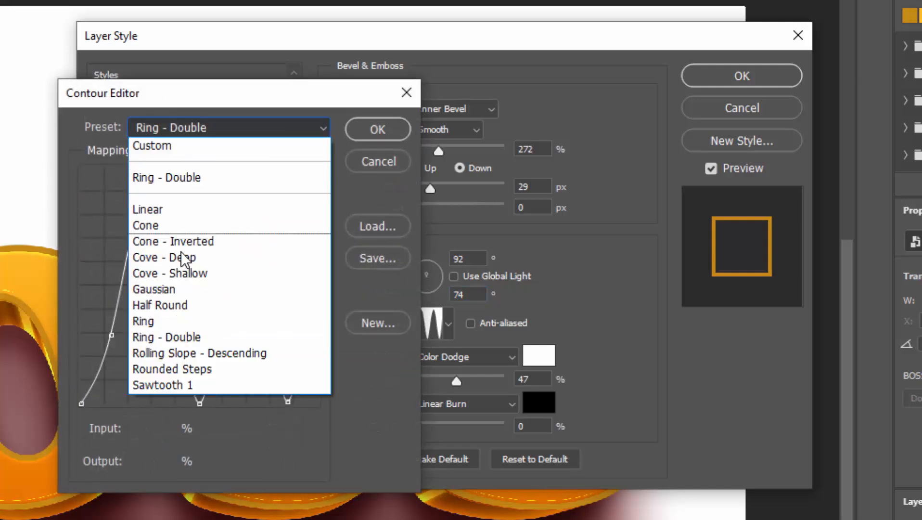
{"action": "left_click", "coordinate": [165, 212]}
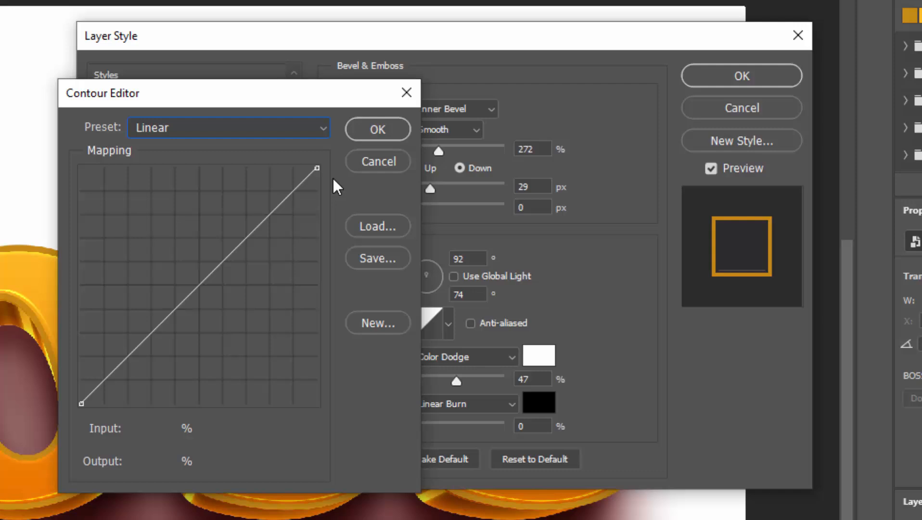
{"action": "left_click", "coordinate": [365, 135]}
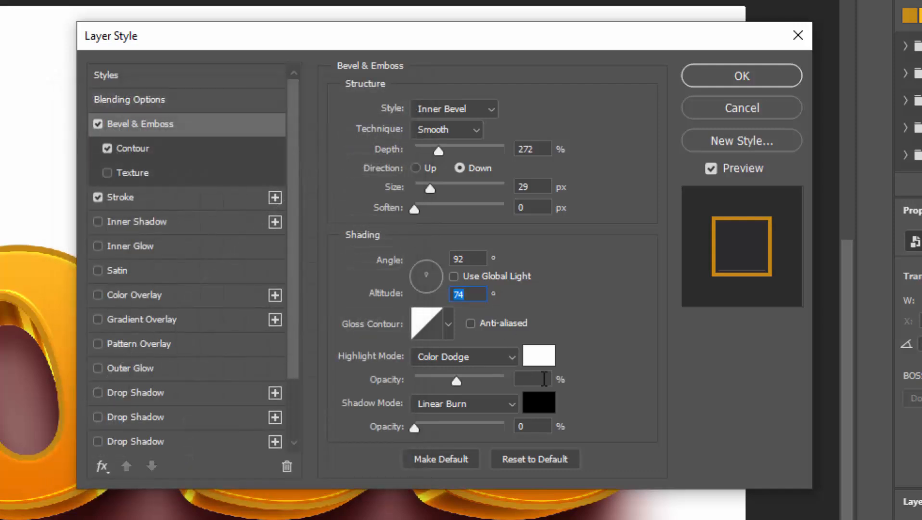
Set the bevel's highlight opacity to 59% and its shadow opacity to 1%
{"action": "left_click_drag", "start_coordinate": [543, 379], "coordinate": [500, 379]}
{"action": "type", "text": "59"}
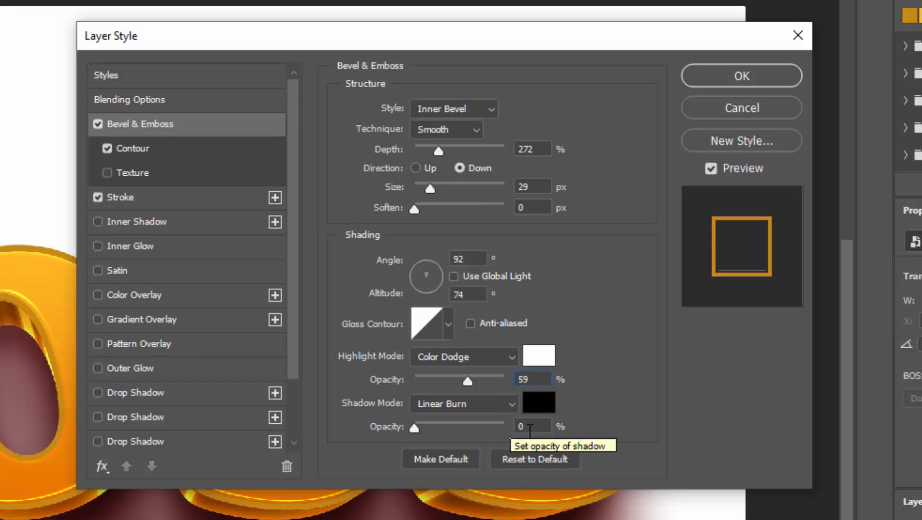
{"action": "left_click_drag", "start_coordinate": [532, 426], "coordinate": [495, 424]}
{"action": "type", "text": "1"}
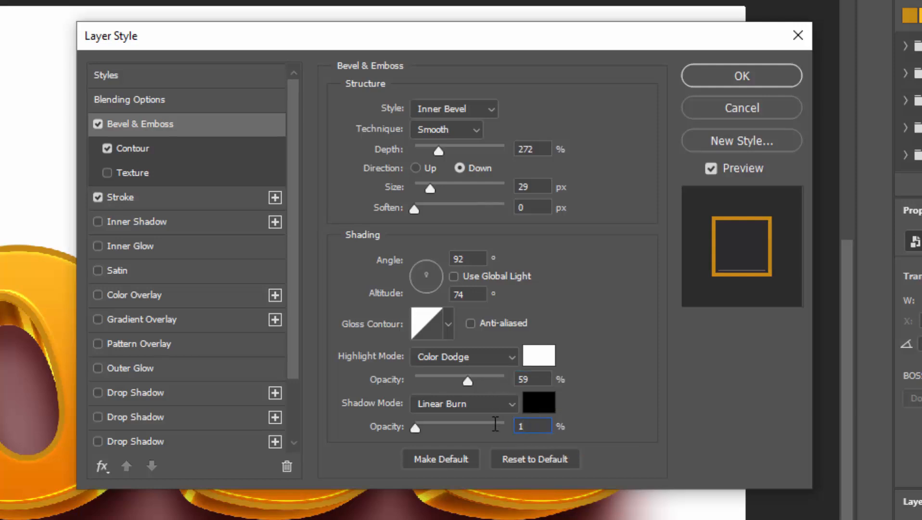
Turn off the Stroke effect on the top text layer and apply the layer style
{"action": "left_click", "coordinate": [162, 149]}
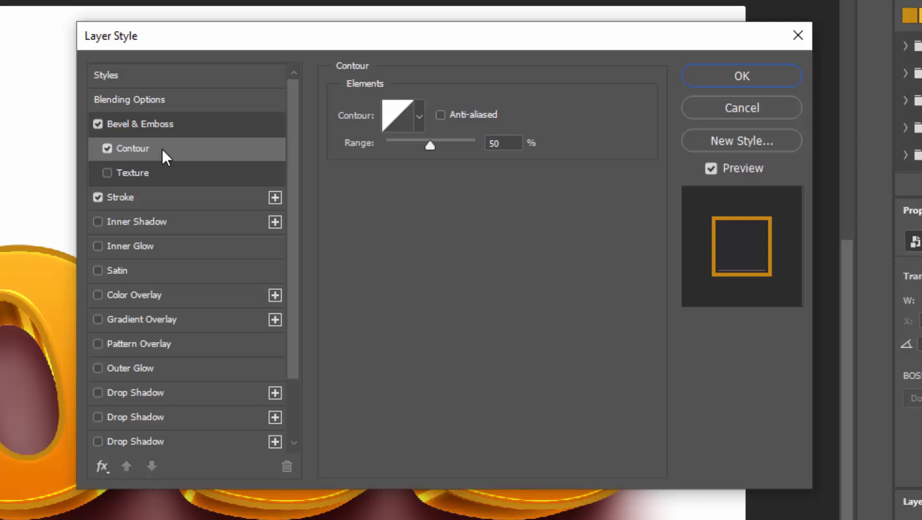
{"action": "left_click", "coordinate": [148, 196]}
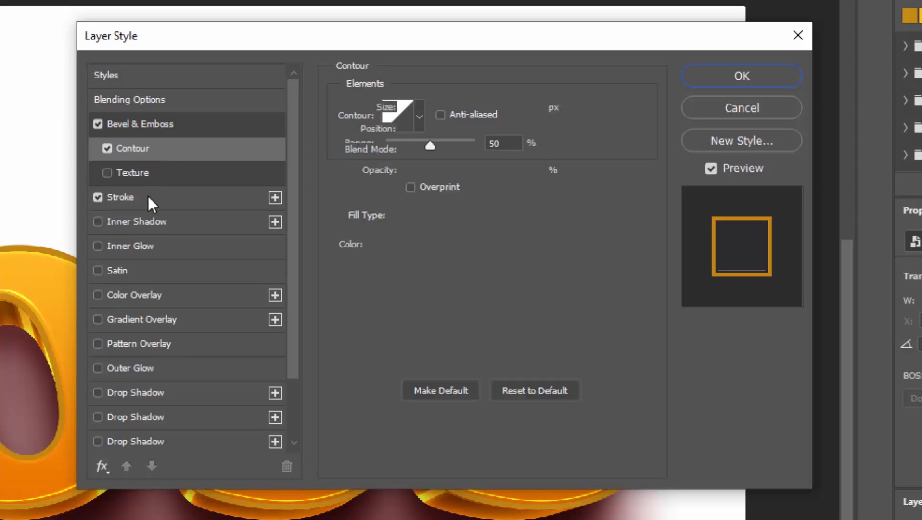
{"action": "left_click", "coordinate": [97, 198]}
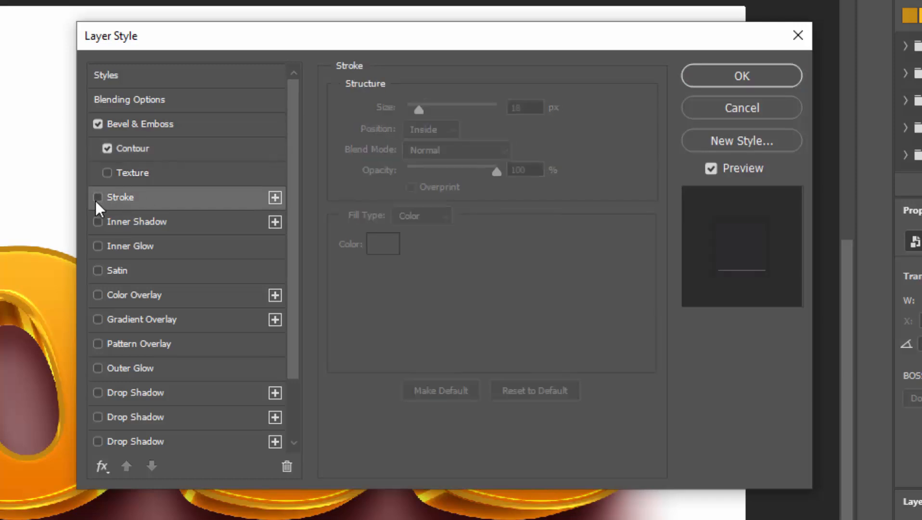
{"action": "left_click", "coordinate": [745, 82]}
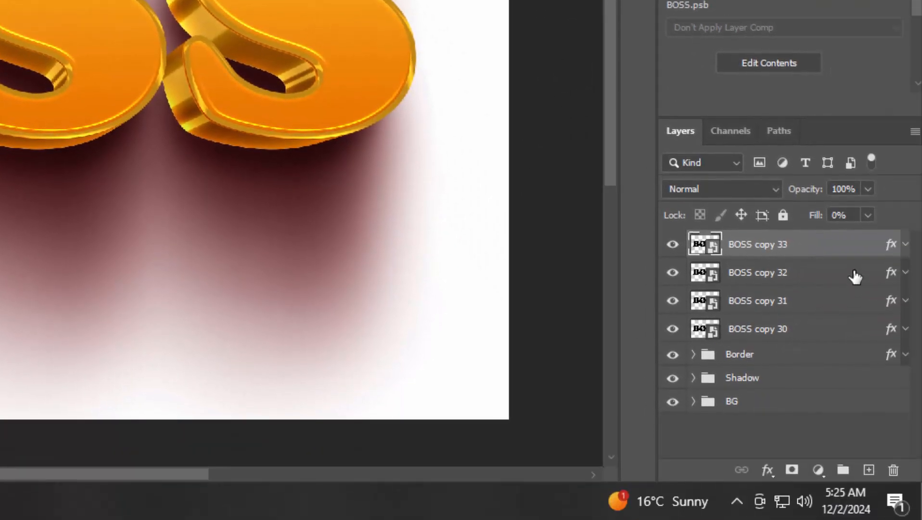
Duplicate the top text layer again and open the new copy's Bevel & Emboss settings
{"action": "key", "text": "ctrl+j"}
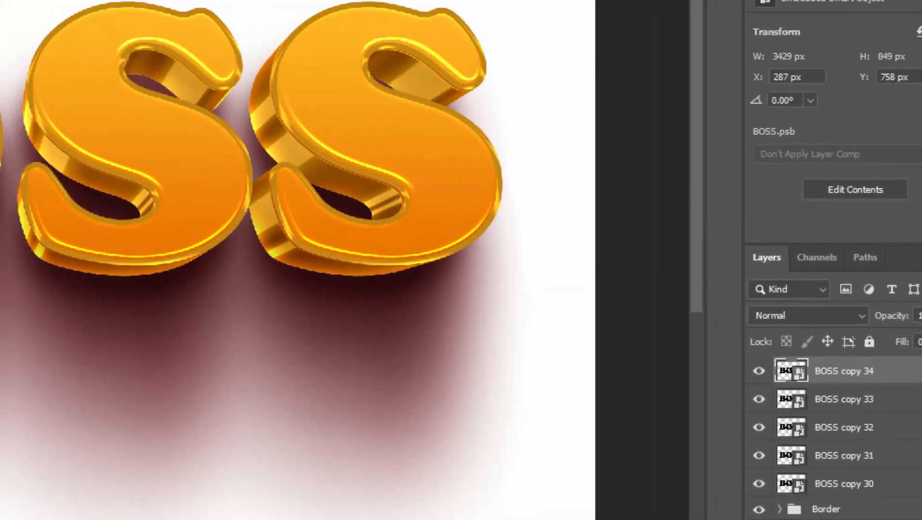
{"action": "double_click", "coordinate": [894, 245]}
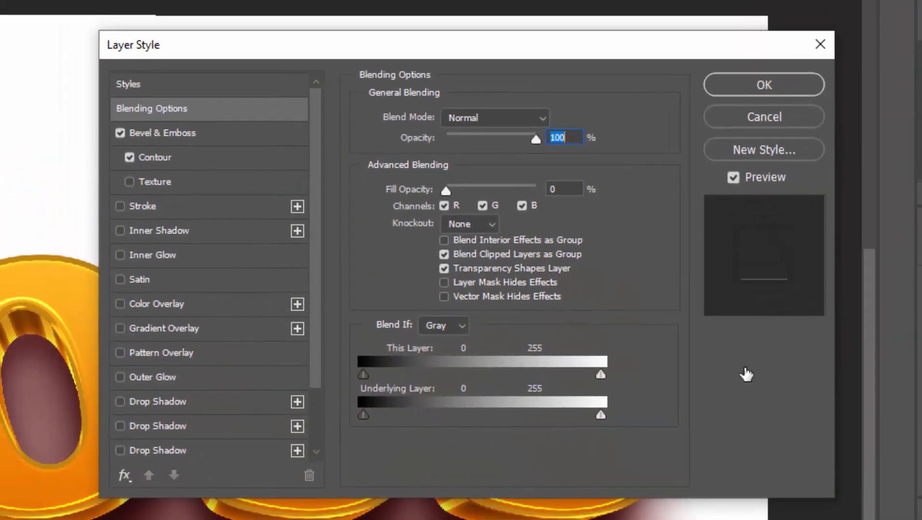
{"action": "left_click", "coordinate": [563, 188]}
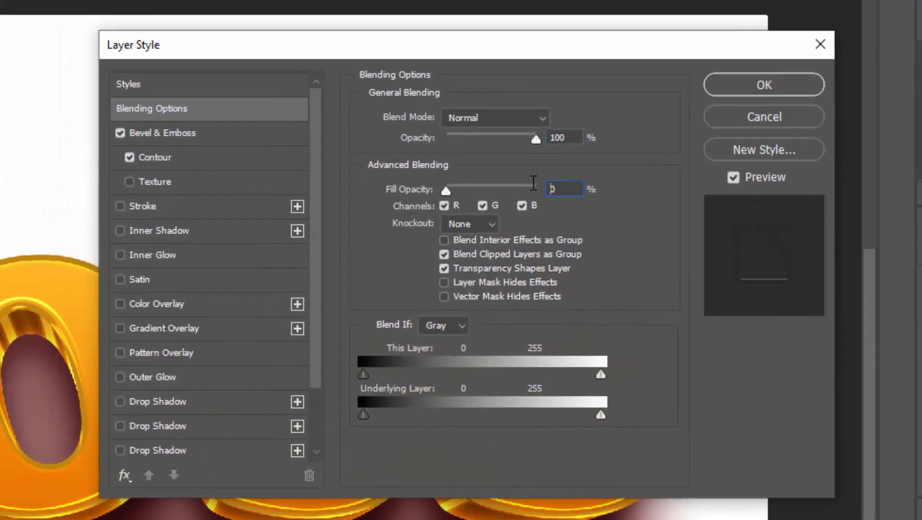
{"action": "left_click", "coordinate": [208, 137]}
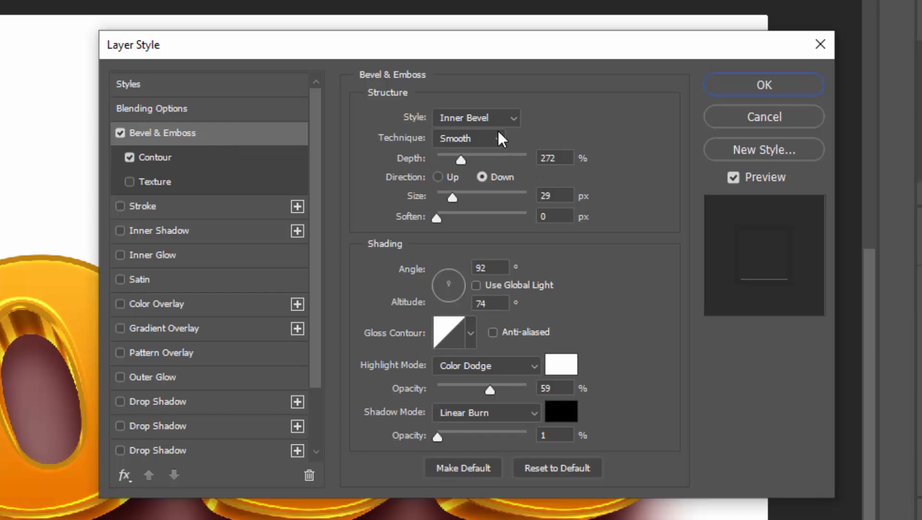
Set the new copy's Inner Bevel to 136% depth, Up direction and 16 px size
{"action": "left_click_drag", "start_coordinate": [559, 158], "coordinate": [540, 159]}
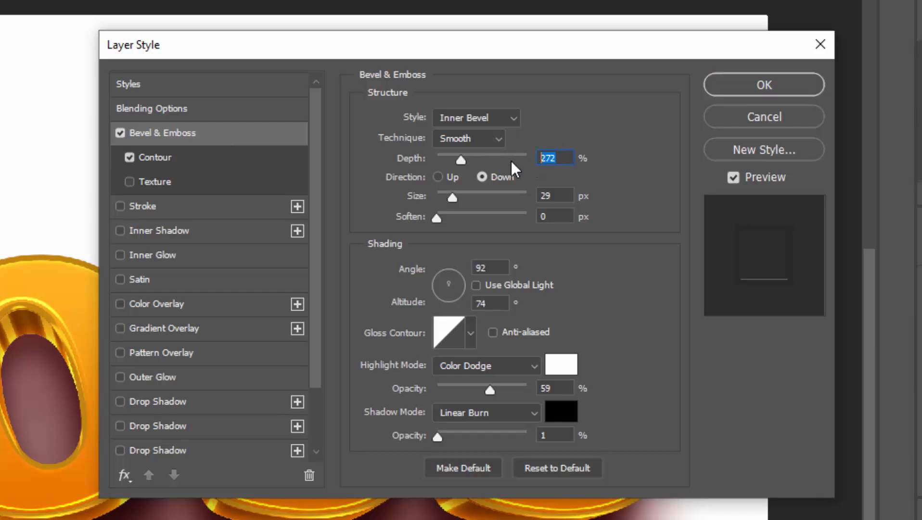
{"action": "type", "text": "136"}
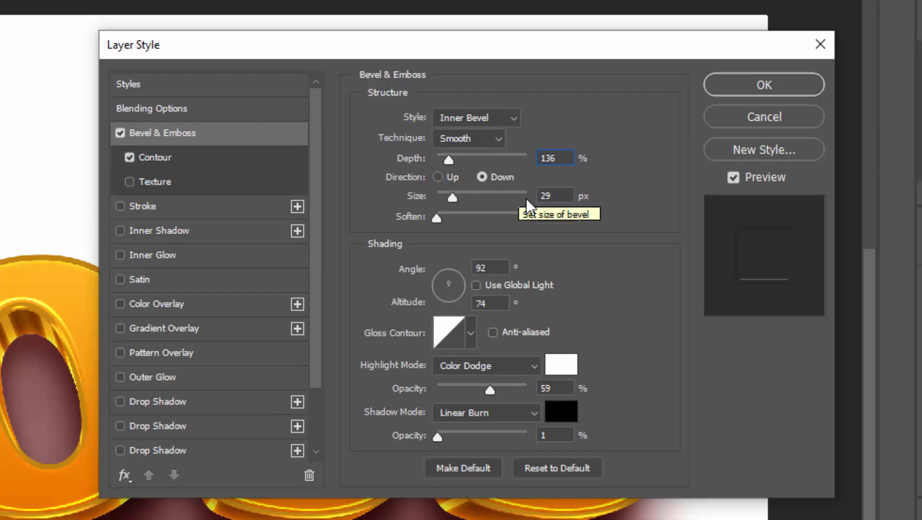
{"action": "left_click", "coordinate": [444, 174]}
{"action": "left_click_drag", "start_coordinate": [568, 195], "coordinate": [541, 196]}
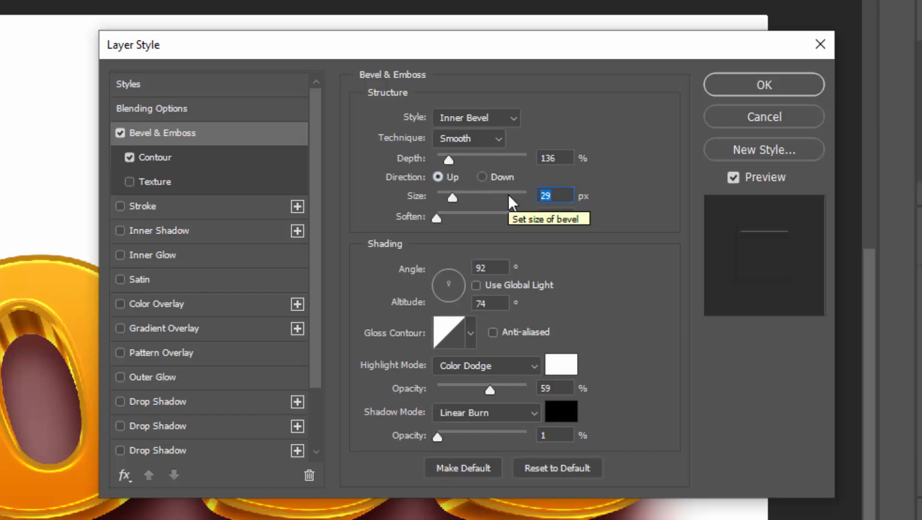
{"action": "type", "text": "16"}
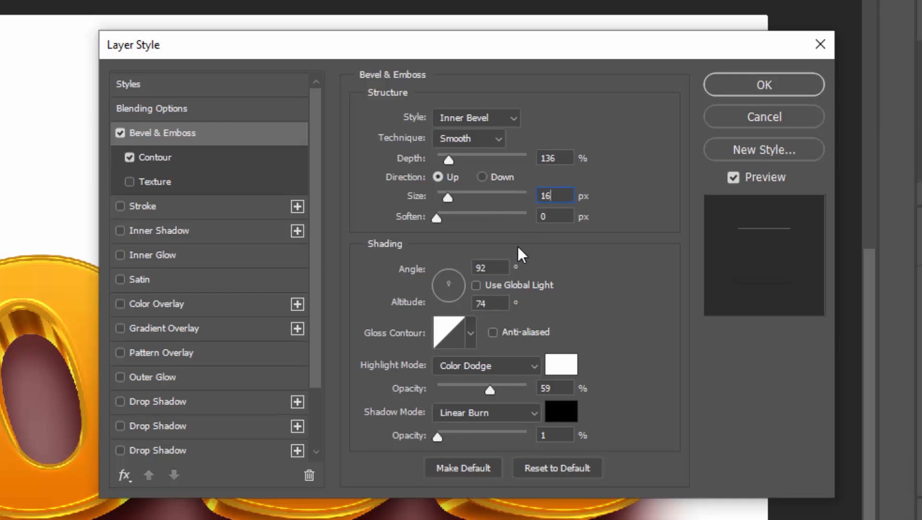
Set the bevel shading to a 90° angle and 30° altitude with the Ring - Double gloss contour
{"action": "left_click_drag", "start_coordinate": [500, 268], "coordinate": [473, 268]}
{"action": "type", "text": "90"}
{"action": "key", "text": "Tab"}
{"action": "type", "text": "30"}
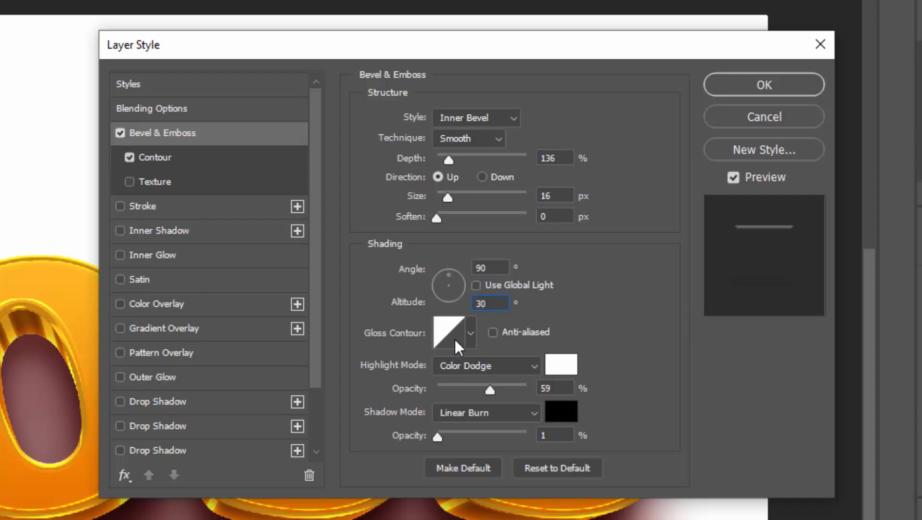
{"action": "left_click", "coordinate": [454, 339]}
{"action": "left_click", "coordinate": [242, 144]}
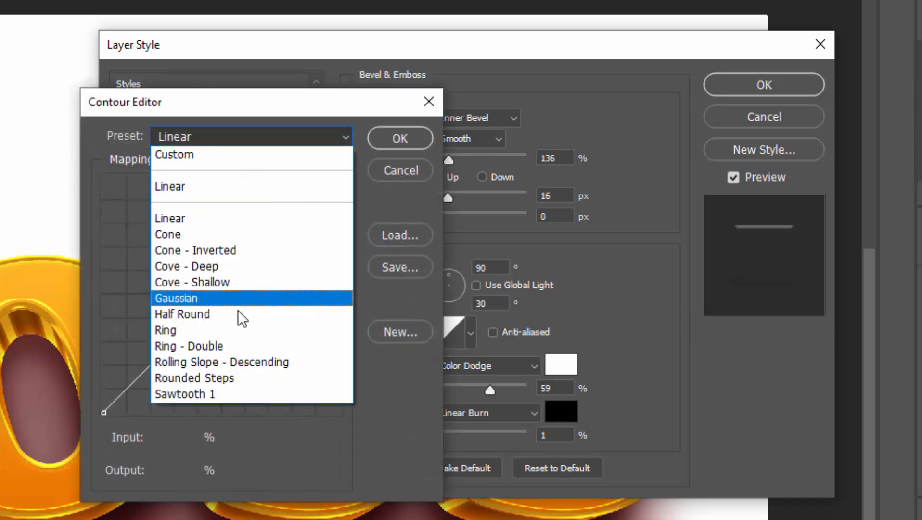
{"action": "left_click", "coordinate": [227, 344]}
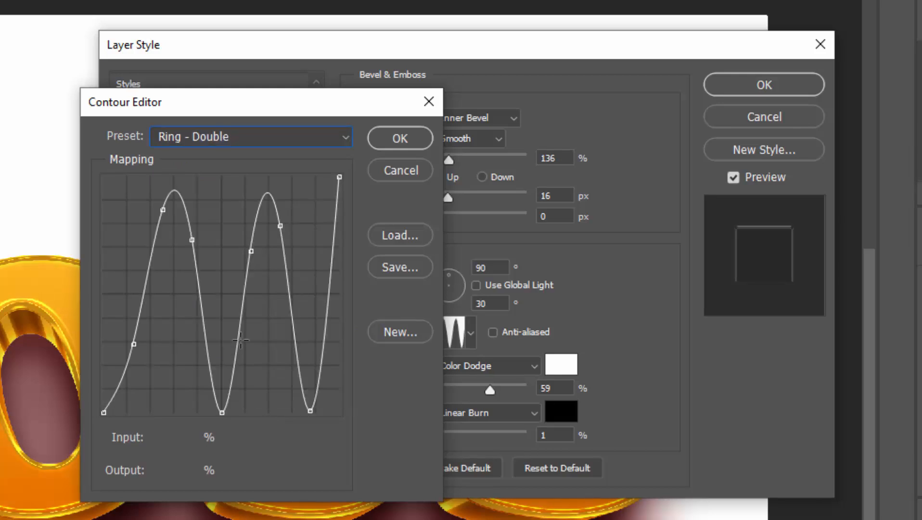
{"action": "left_click", "coordinate": [380, 138]}
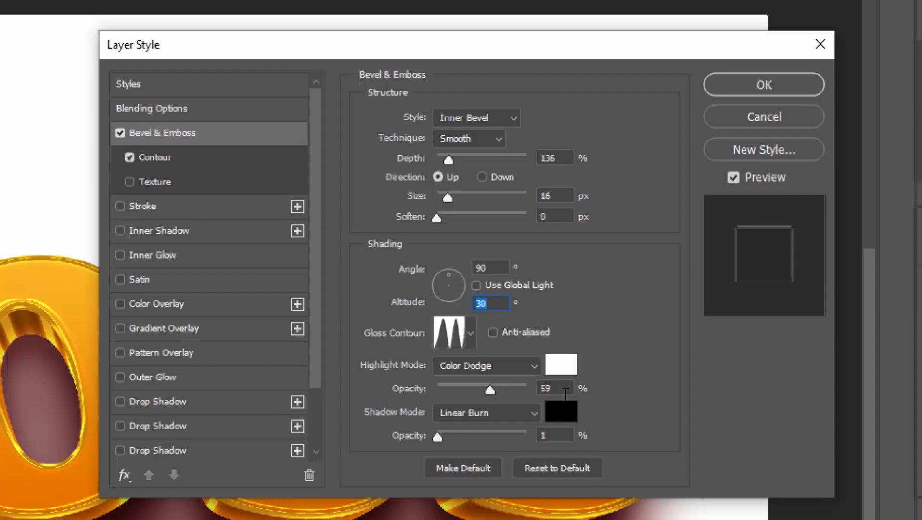
Set the bevel's highlight opacity to 19% and shadow opacity to 3%, and apply the layer style
{"action": "left_click", "coordinate": [548, 387]}
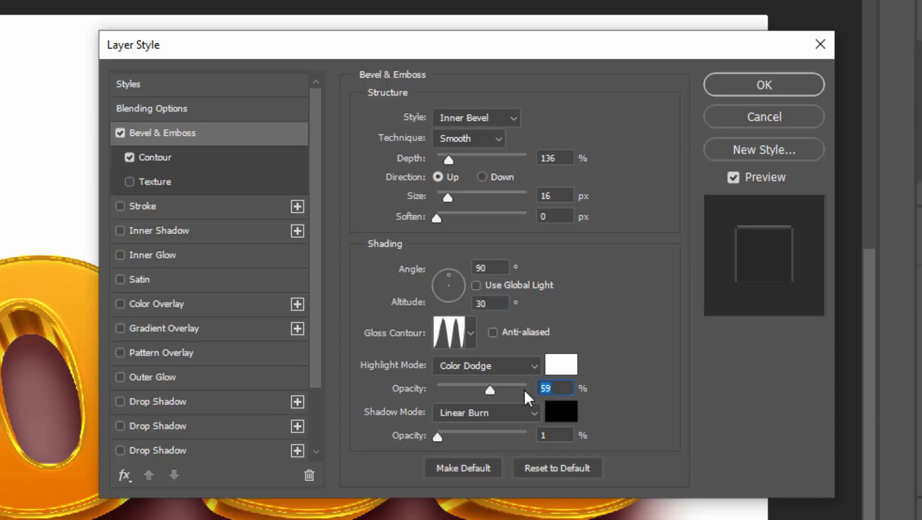
{"action": "type", "text": "19"}
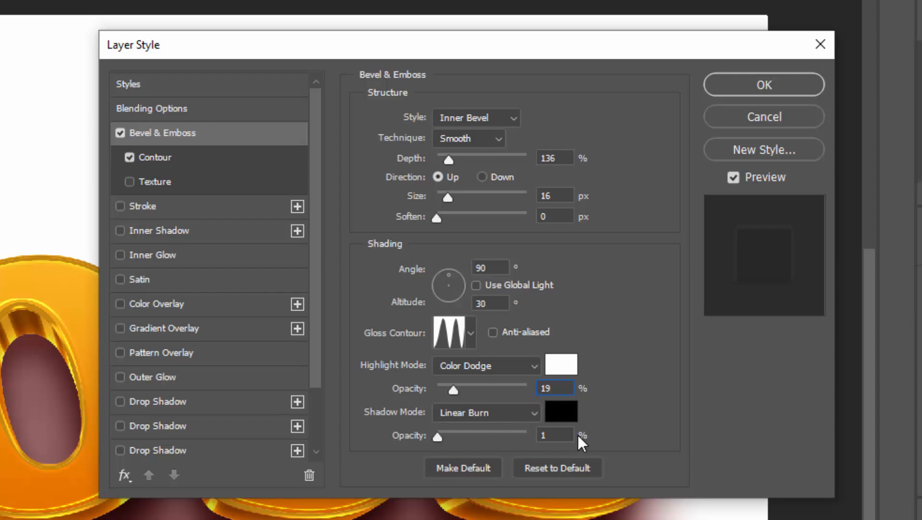
{"action": "left_click", "coordinate": [553, 435]}
{"action": "type", "text": "3"}
{"action": "left_click", "coordinate": [164, 158]}
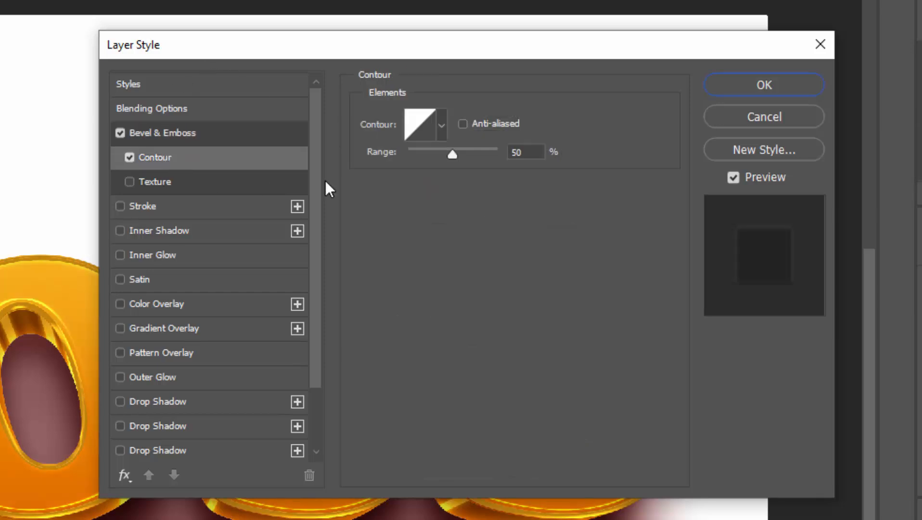
{"action": "left_click", "coordinate": [793, 85]}
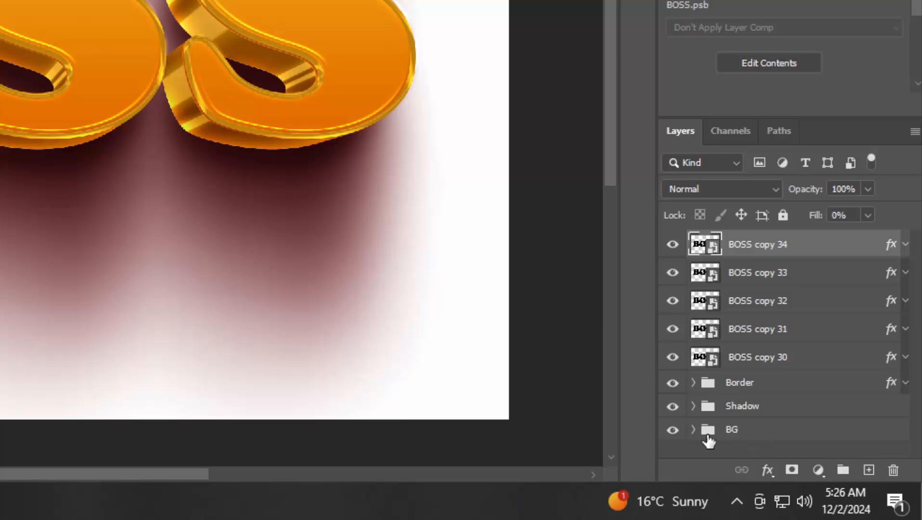
Add a Gradient Fill layer above Layer 0 in the BG group, starting from the Basics preset Black, White
{"action": "left_click", "coordinate": [694, 429]}
{"action": "scroll", "coordinate": [734, 423], "scroll_direction": "down", "scroll_amount": 1}
{"action": "left_click", "coordinate": [768, 444]}
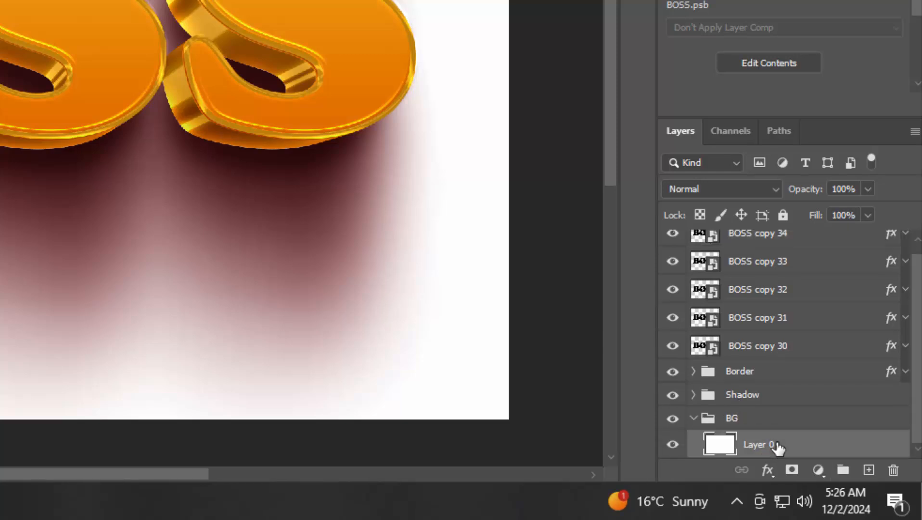
{"action": "left_click", "coordinate": [818, 470]}
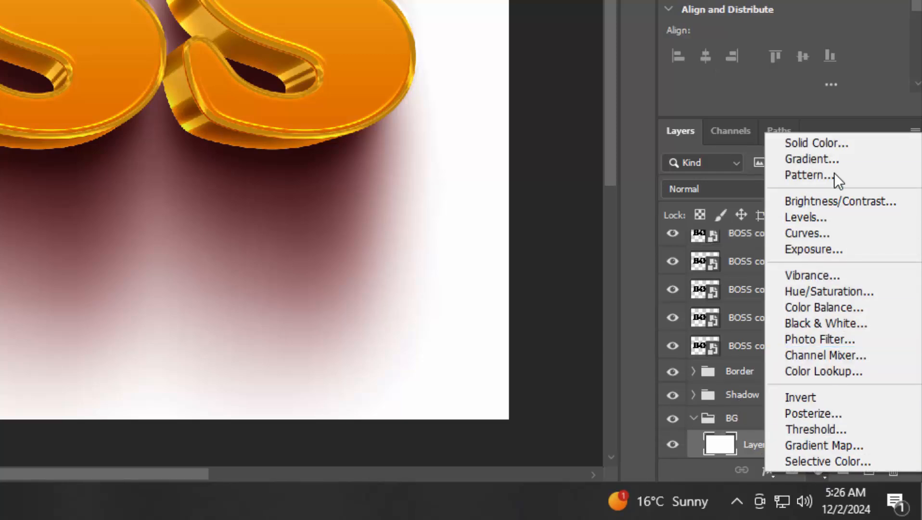
{"action": "left_click", "coordinate": [813, 159]}
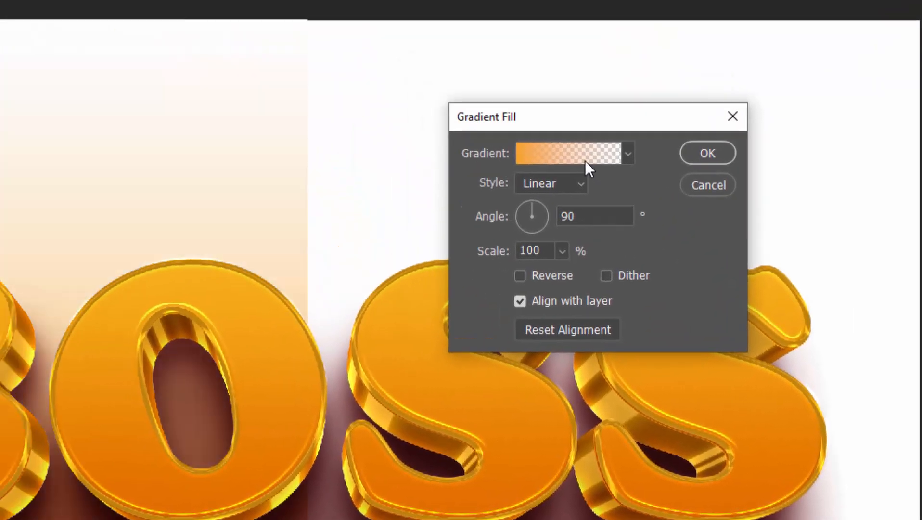
{"action": "left_click", "coordinate": [557, 157]}
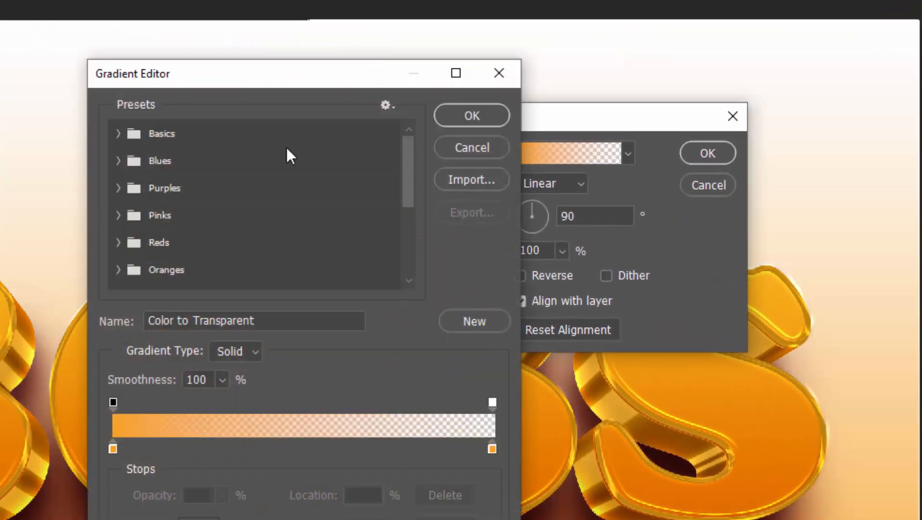
{"action": "left_click", "coordinate": [117, 134]}
{"action": "left_click", "coordinate": [205, 169]}
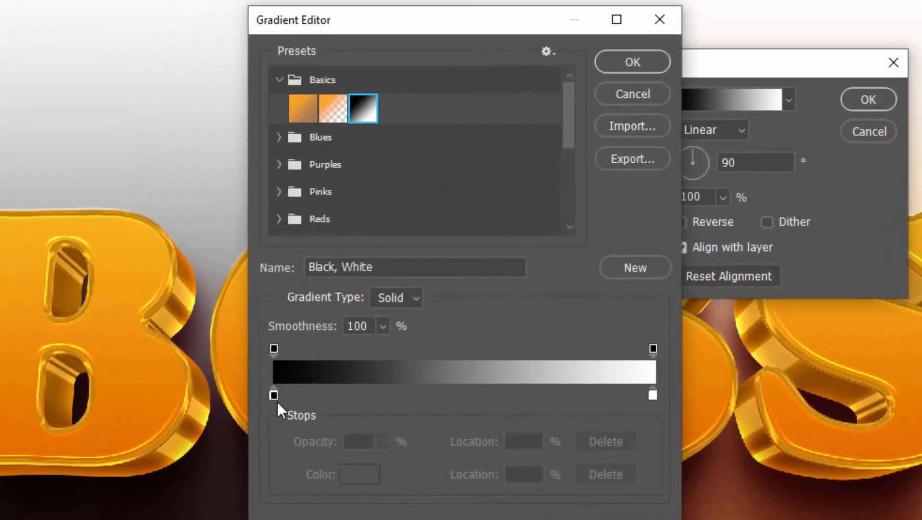
Set the gradient's starting color stop at 0% to orange e97300
{"action": "left_click", "coordinate": [113, 448]}
{"action": "left_click", "coordinate": [356, 475]}
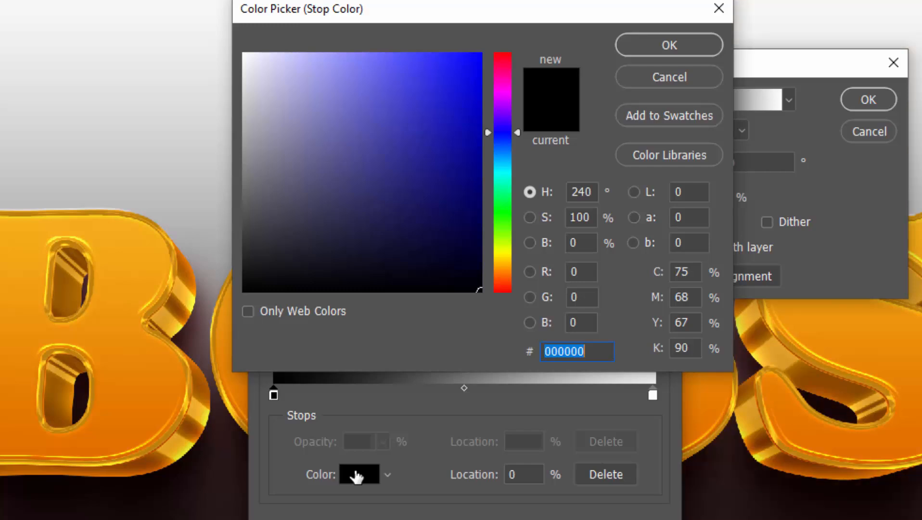
{"action": "type", "text": "e9730"}
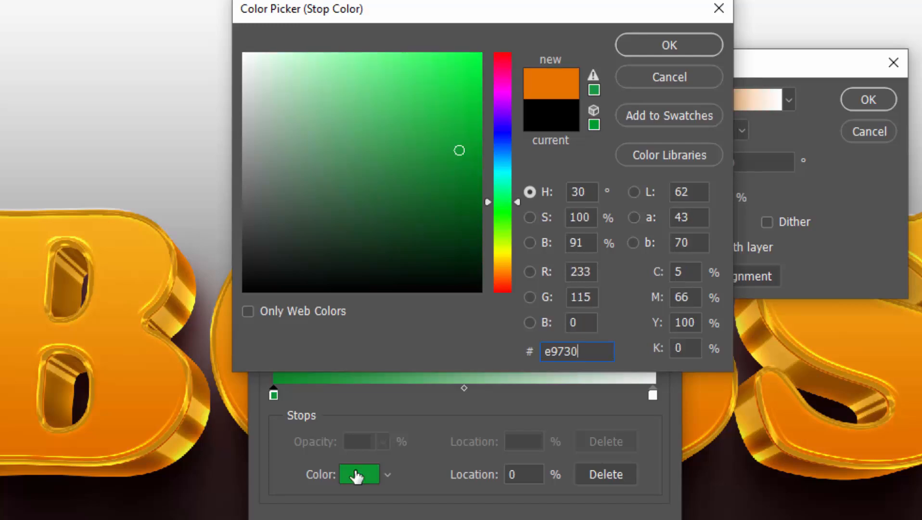
{"action": "type", "text": "0"}
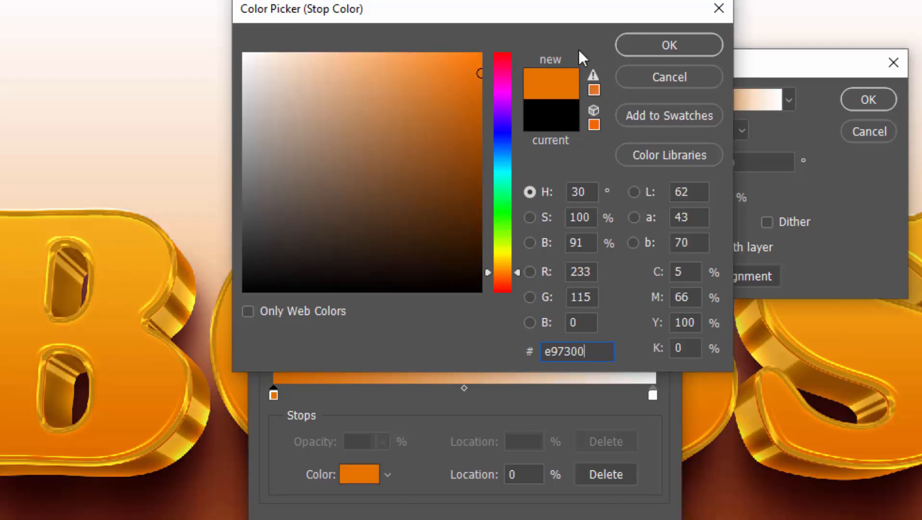
{"action": "left_click", "coordinate": [637, 48]}
Set the gradient's end color stop at 100% to ffb924 and accept the edited gradient
{"action": "left_click", "coordinate": [652, 393]}
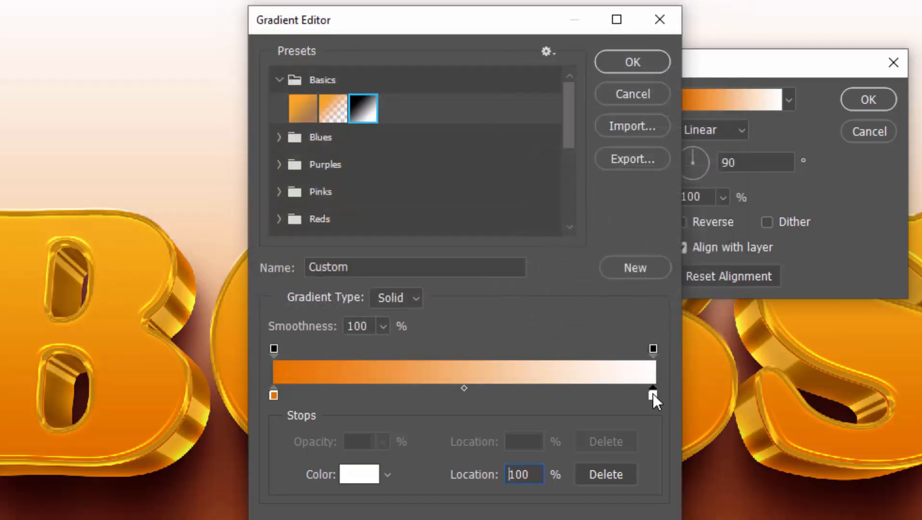
{"action": "left_click", "coordinate": [370, 478]}
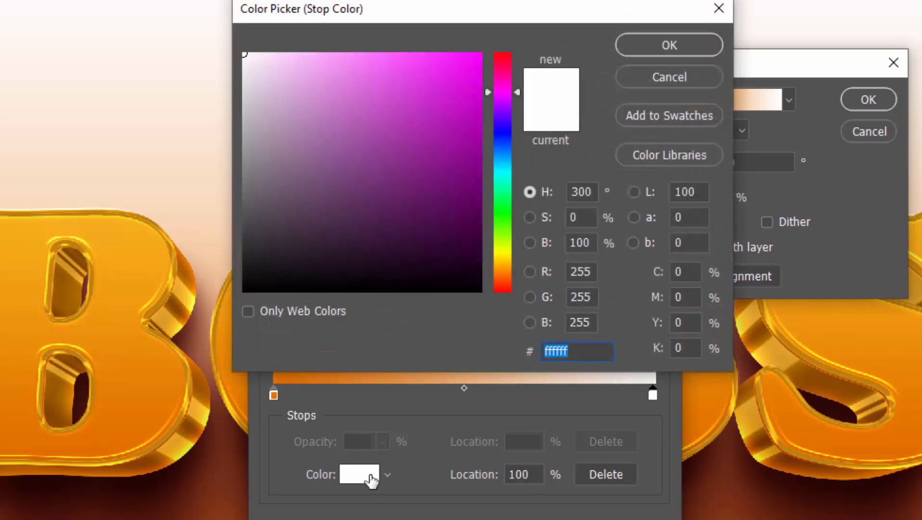
{"action": "type", "text": "f"}
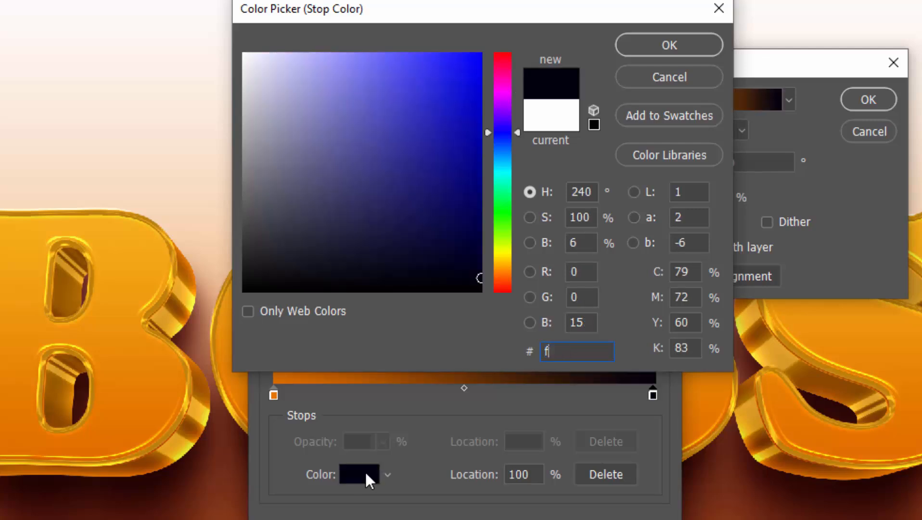
{"action": "type", "text": "f"}
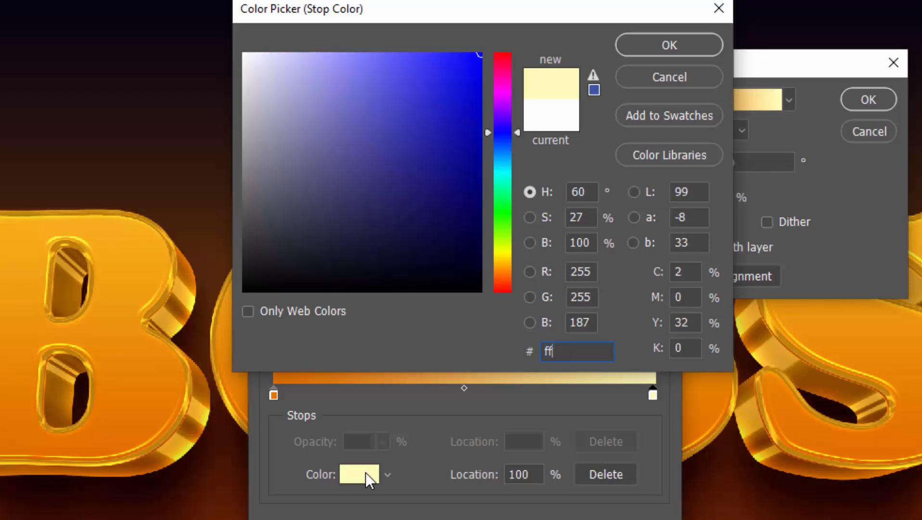
{"action": "type", "text": "b924"}
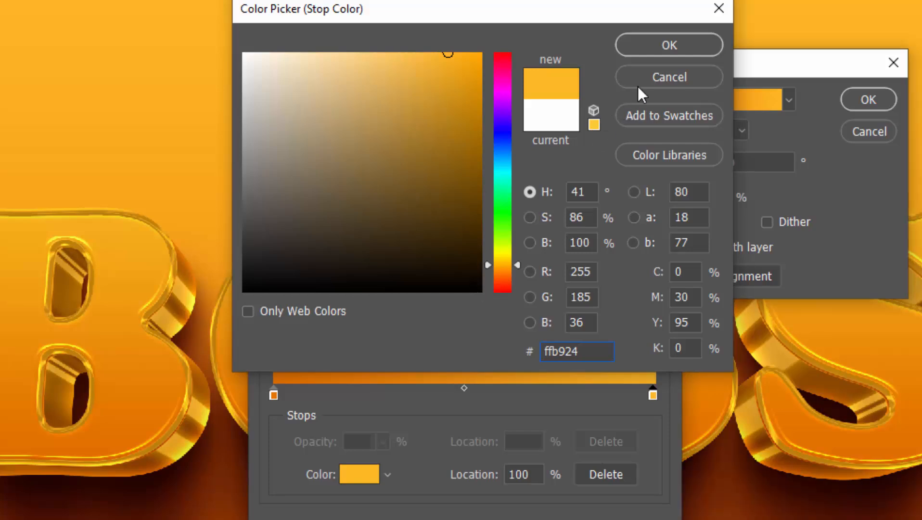
{"action": "left_click", "coordinate": [653, 44]}
{"action": "left_click", "coordinate": [631, 62]}
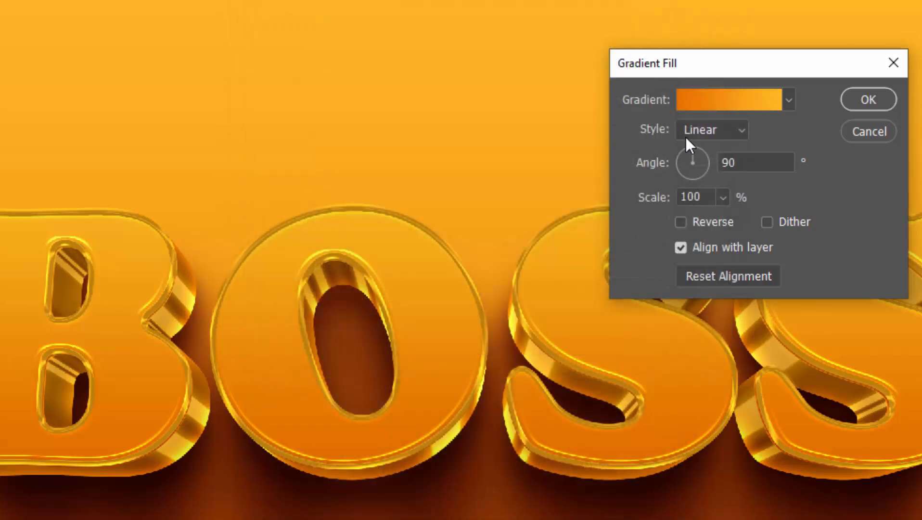
Make the gradient fill Radial and reversed at 210% scale, and apply it to the background
{"action": "left_click", "coordinate": [701, 132]}
{"action": "left_click", "coordinate": [702, 159]}
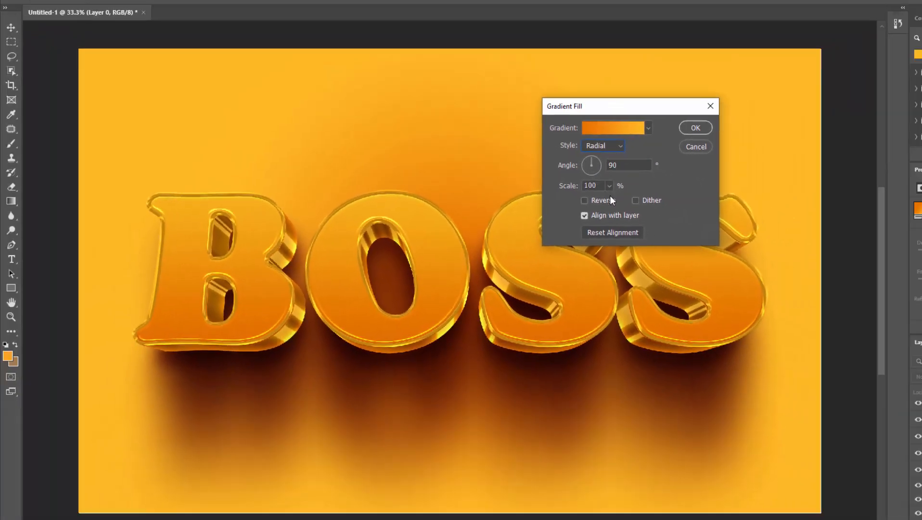
{"action": "left_click", "coordinate": [609, 199]}
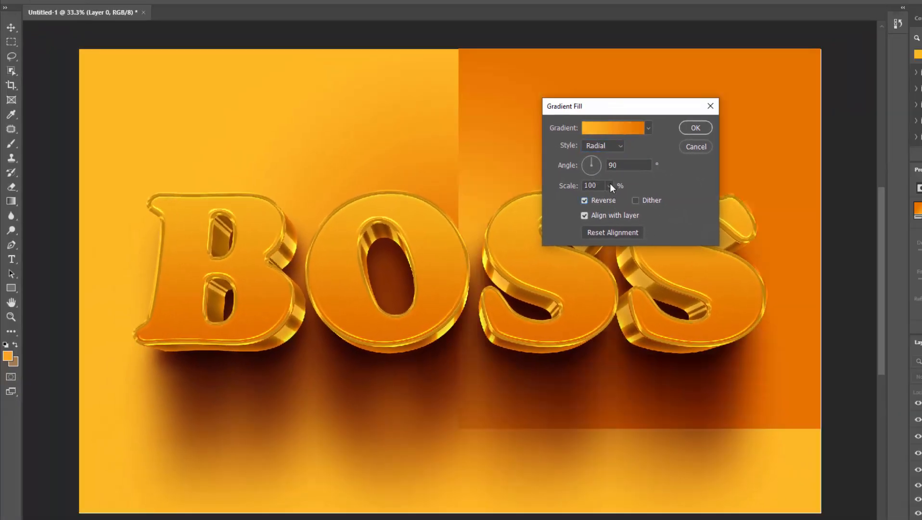
{"action": "left_click", "coordinate": [611, 186]}
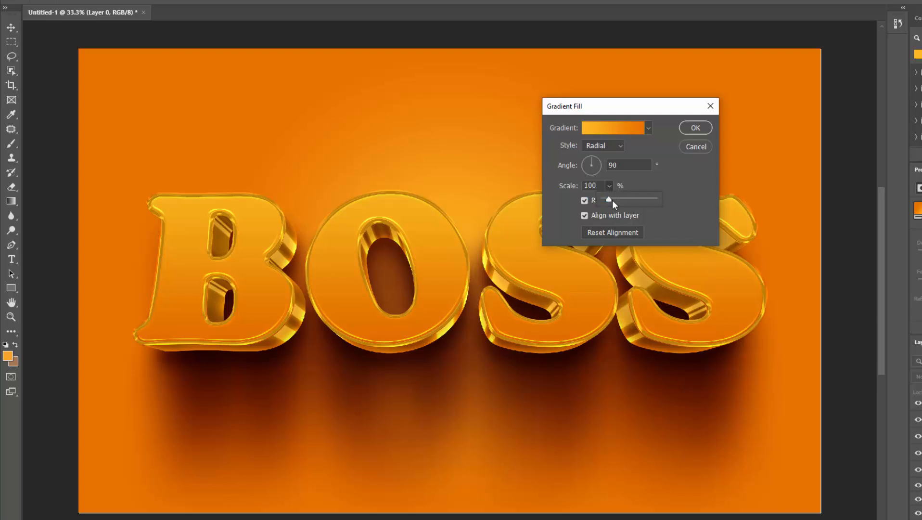
{"action": "left_click_drag", "start_coordinate": [613, 200], "coordinate": [618, 199]}
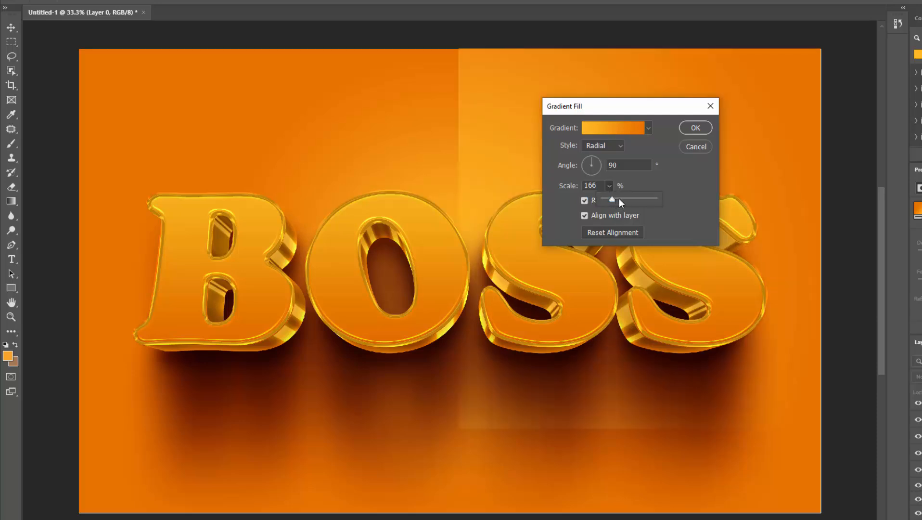
{"action": "left_click", "coordinate": [619, 199]}
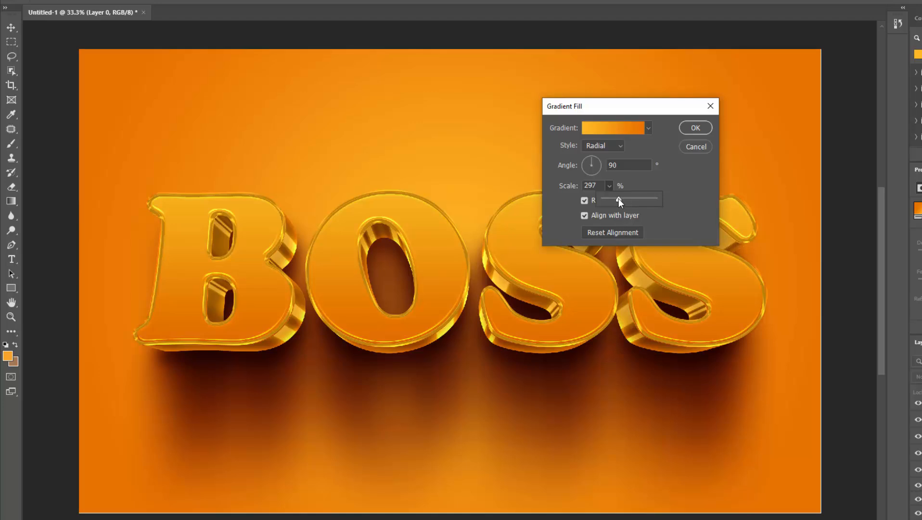
{"action": "left_click_drag", "start_coordinate": [617, 198], "coordinate": [615, 198]}
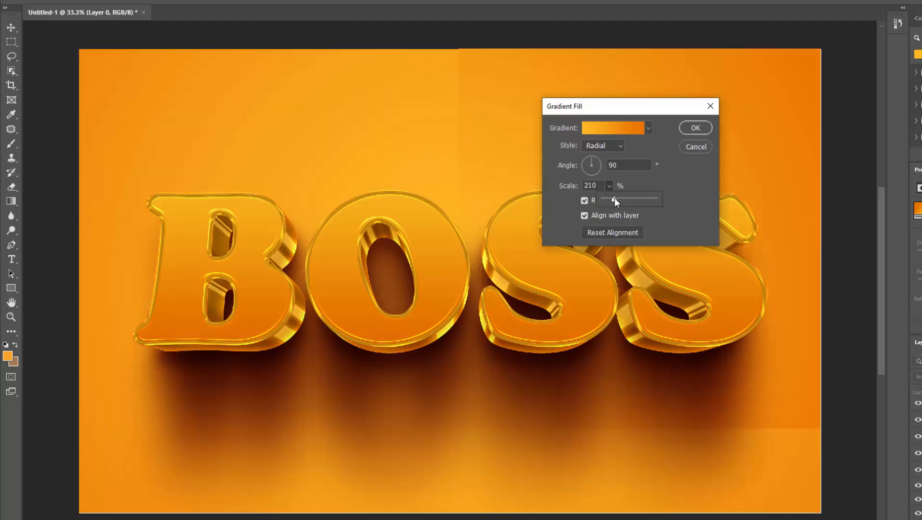
{"action": "left_click", "coordinate": [659, 183]}
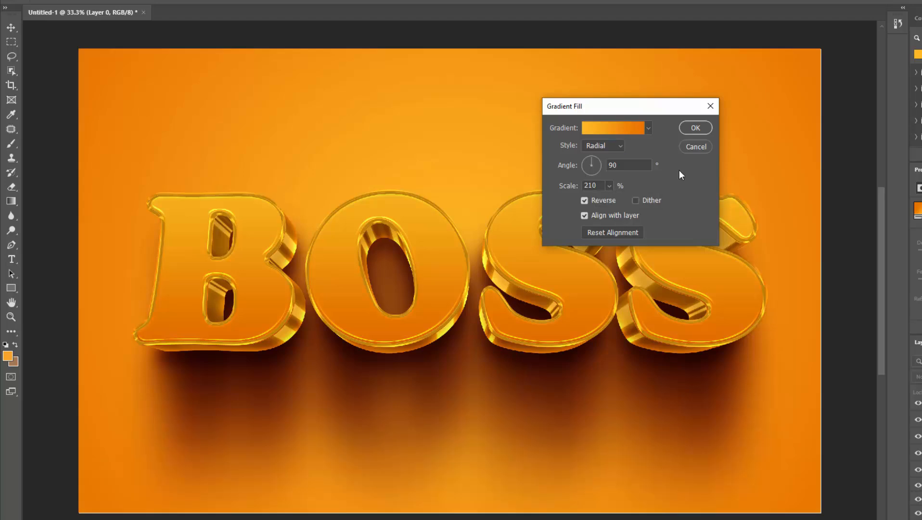
{"action": "left_click", "coordinate": [694, 128]}
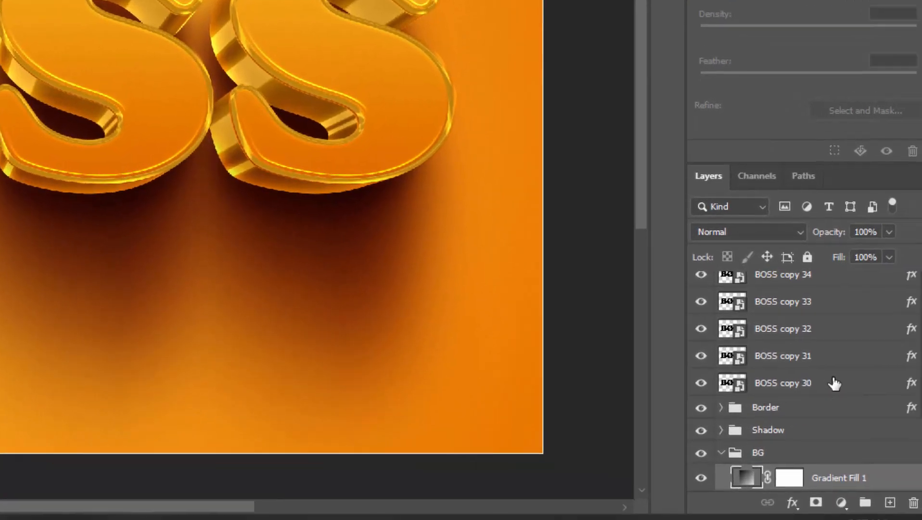
Duplicate the topmost BOSS layer, clear the copy's layer style, and set its fill to 0%
{"action": "scroll", "coordinate": [806, 307], "scroll_direction": "up", "scroll_amount": 1}
{"action": "left_click", "coordinate": [805, 272]}
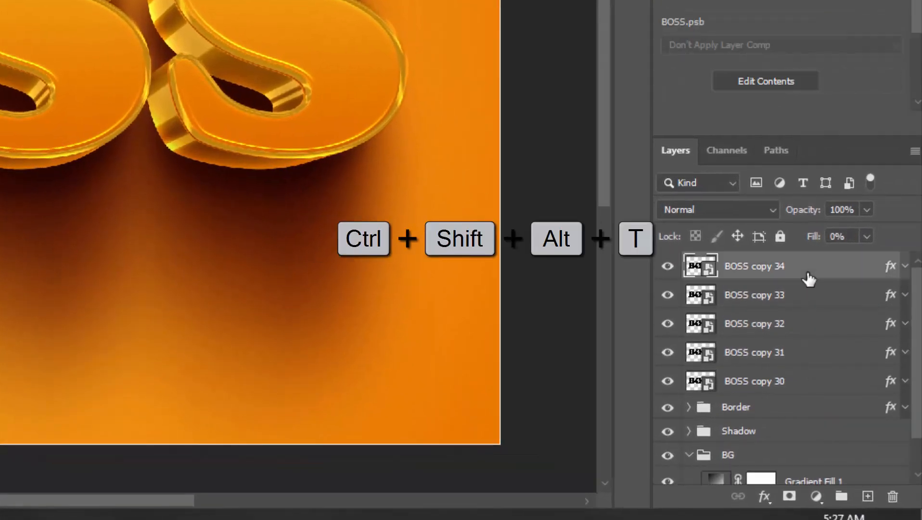
{"action": "key", "text": "ctrl+shift+alt+t"}
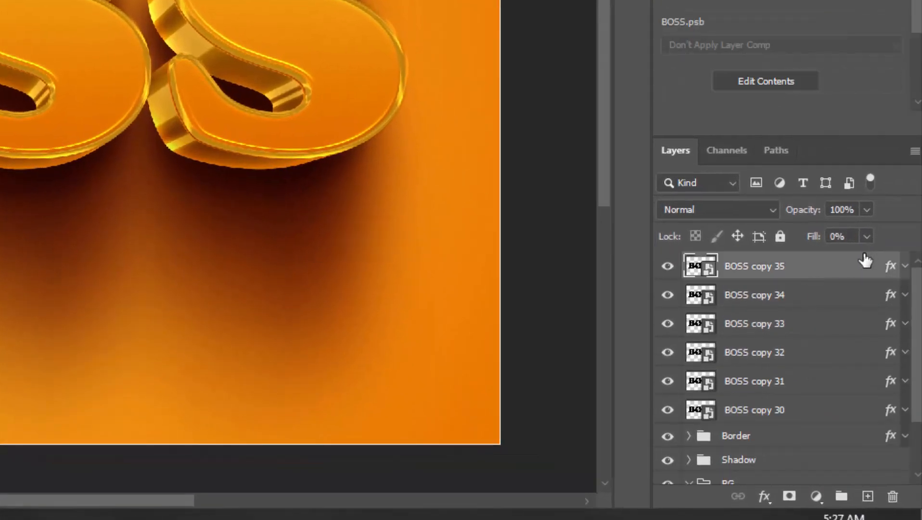
{"action": "right_click", "coordinate": [862, 270]}
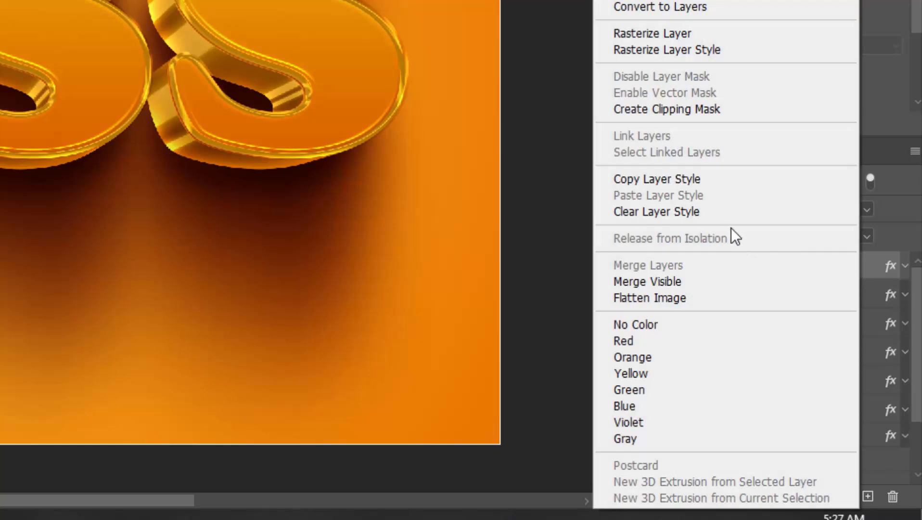
{"action": "left_click", "coordinate": [719, 212]}
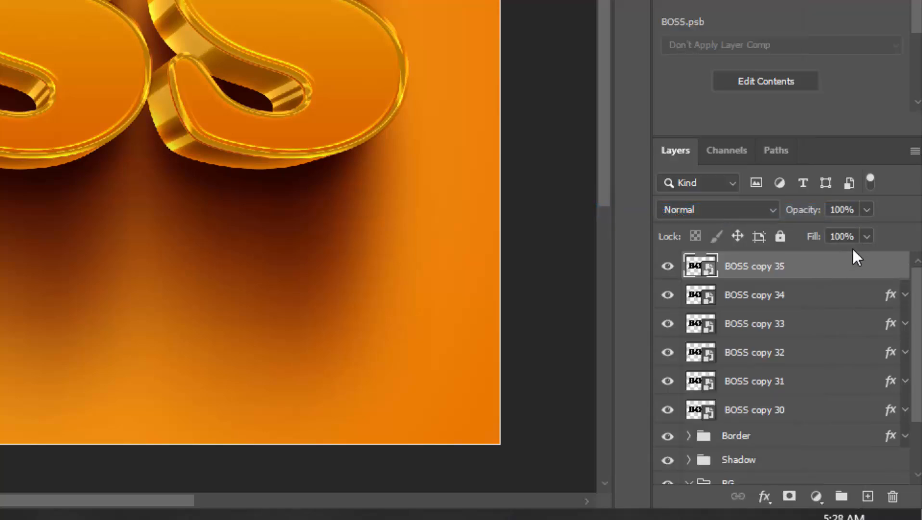
{"action": "left_click_drag", "start_coordinate": [867, 236], "coordinate": [759, 267]}
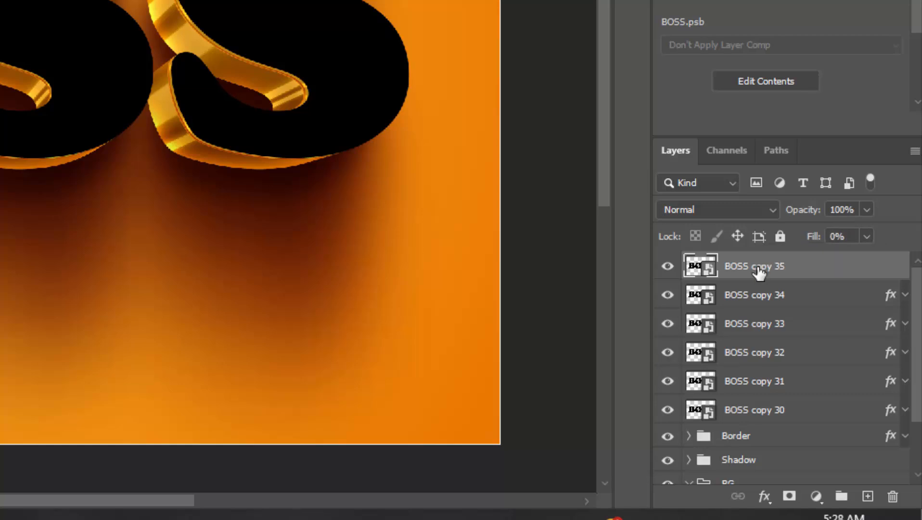
Rename the new top layer as "Change your text from here"
{"action": "double_click", "coordinate": [759, 266]}
{"action": "type", "text": "Cha"}
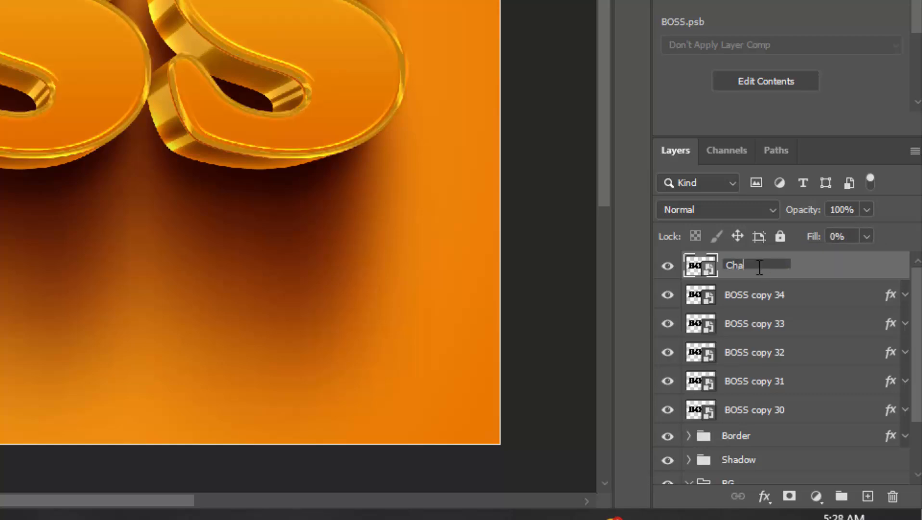
{"action": "type", "text": "nge your text fro"}
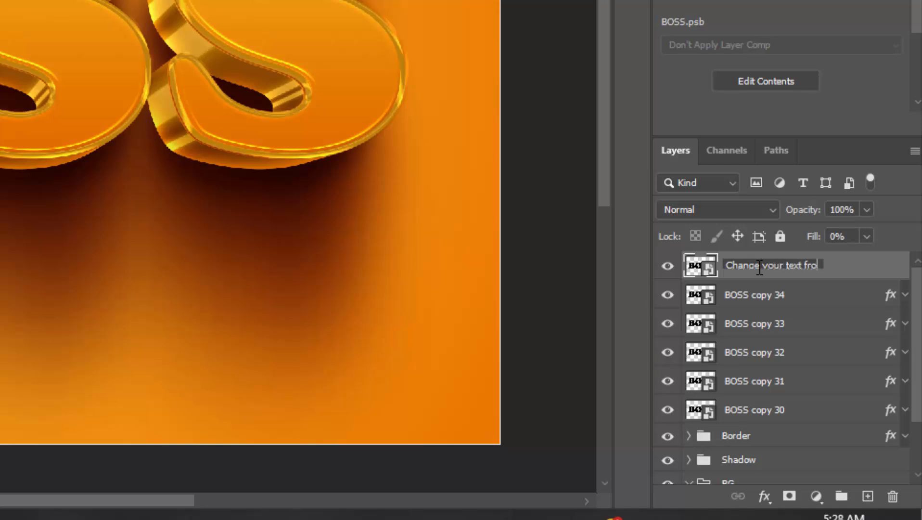
{"action": "type", "text": "m here"}
{"action": "key", "text": "Return"}
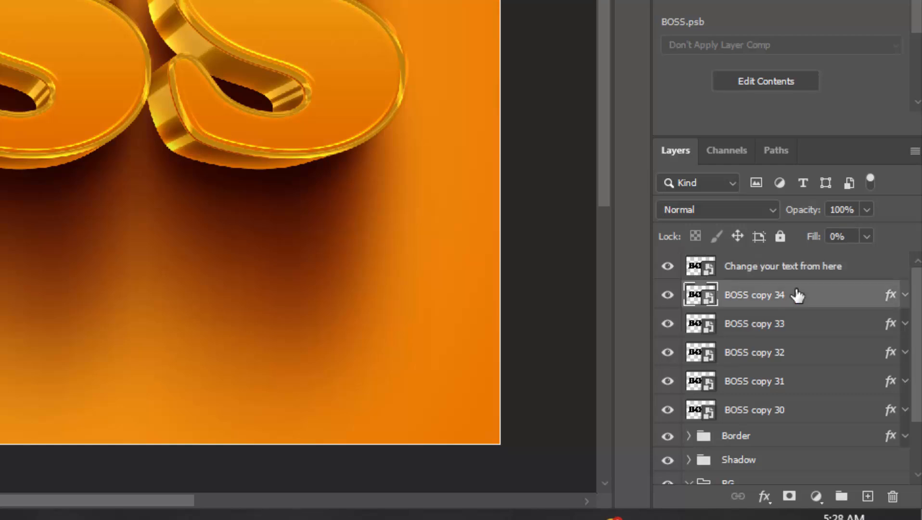
Group all layers and groups from BOSS copy 34 down to BG, and rename the new group as FX
{"action": "scroll", "coordinate": [797, 294], "scroll_direction": "down", "scroll_amount": 3}
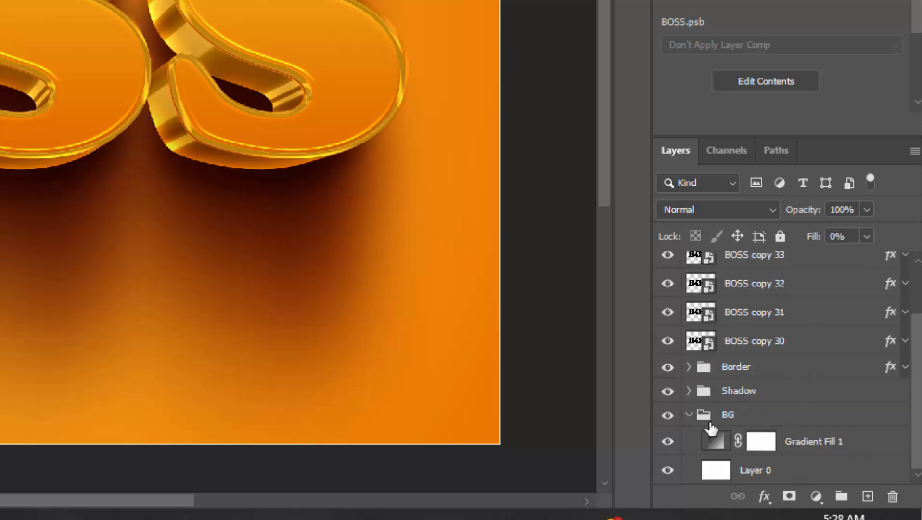
{"action": "left_click", "coordinate": [688, 415]}
{"action": "left_click", "coordinate": [773, 474], "text": "shift"}
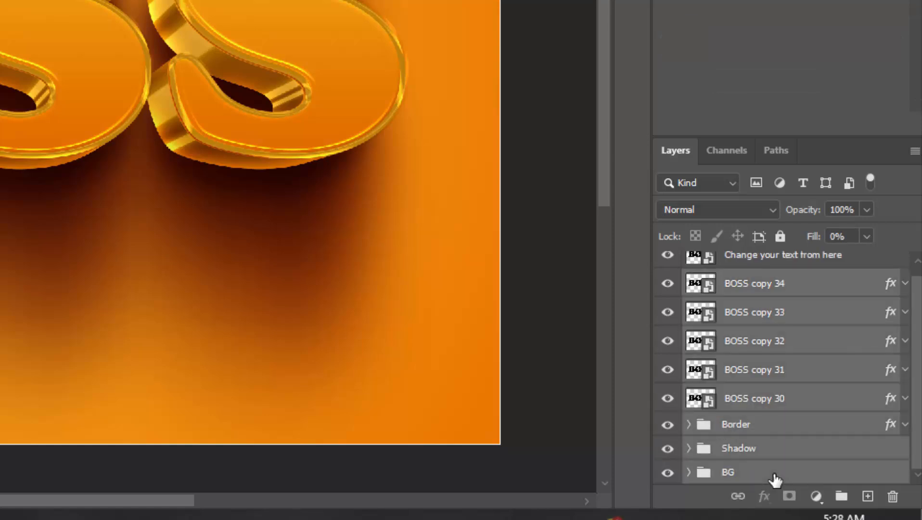
{"action": "key", "text": "ctrl+g"}
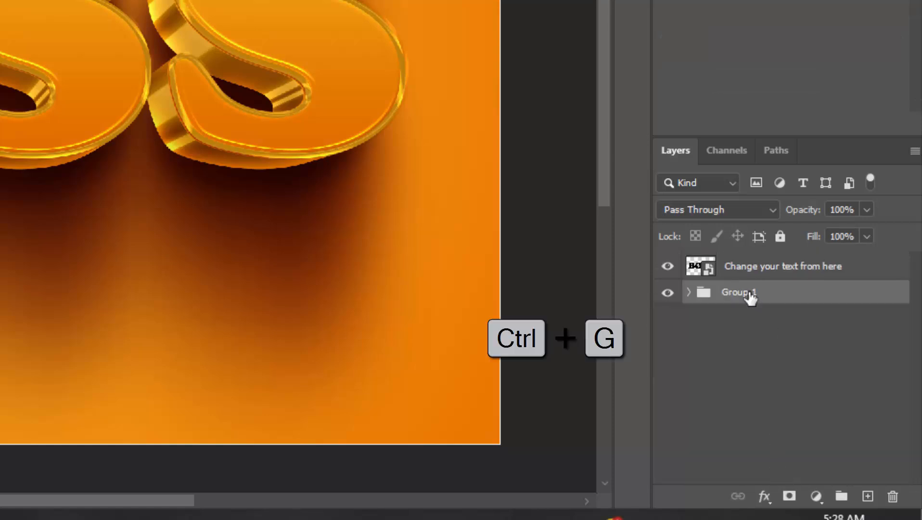
{"action": "double_click", "coordinate": [749, 292]}
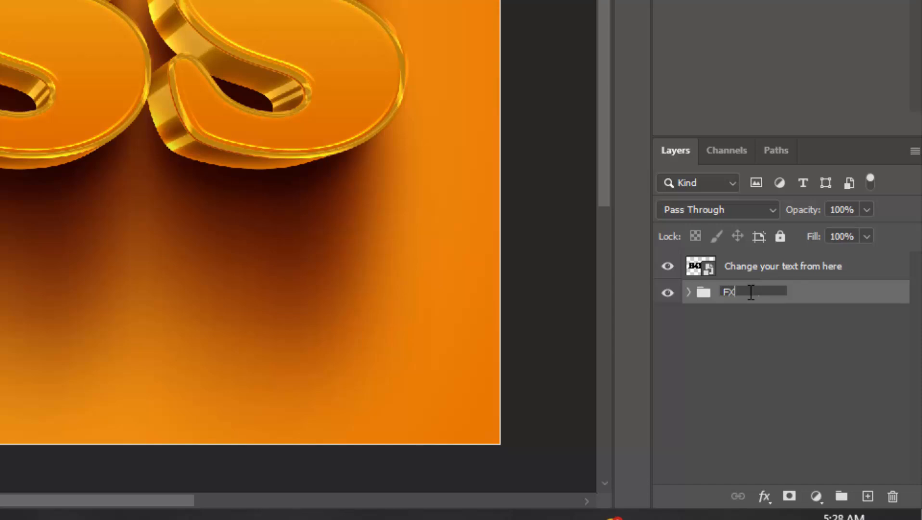